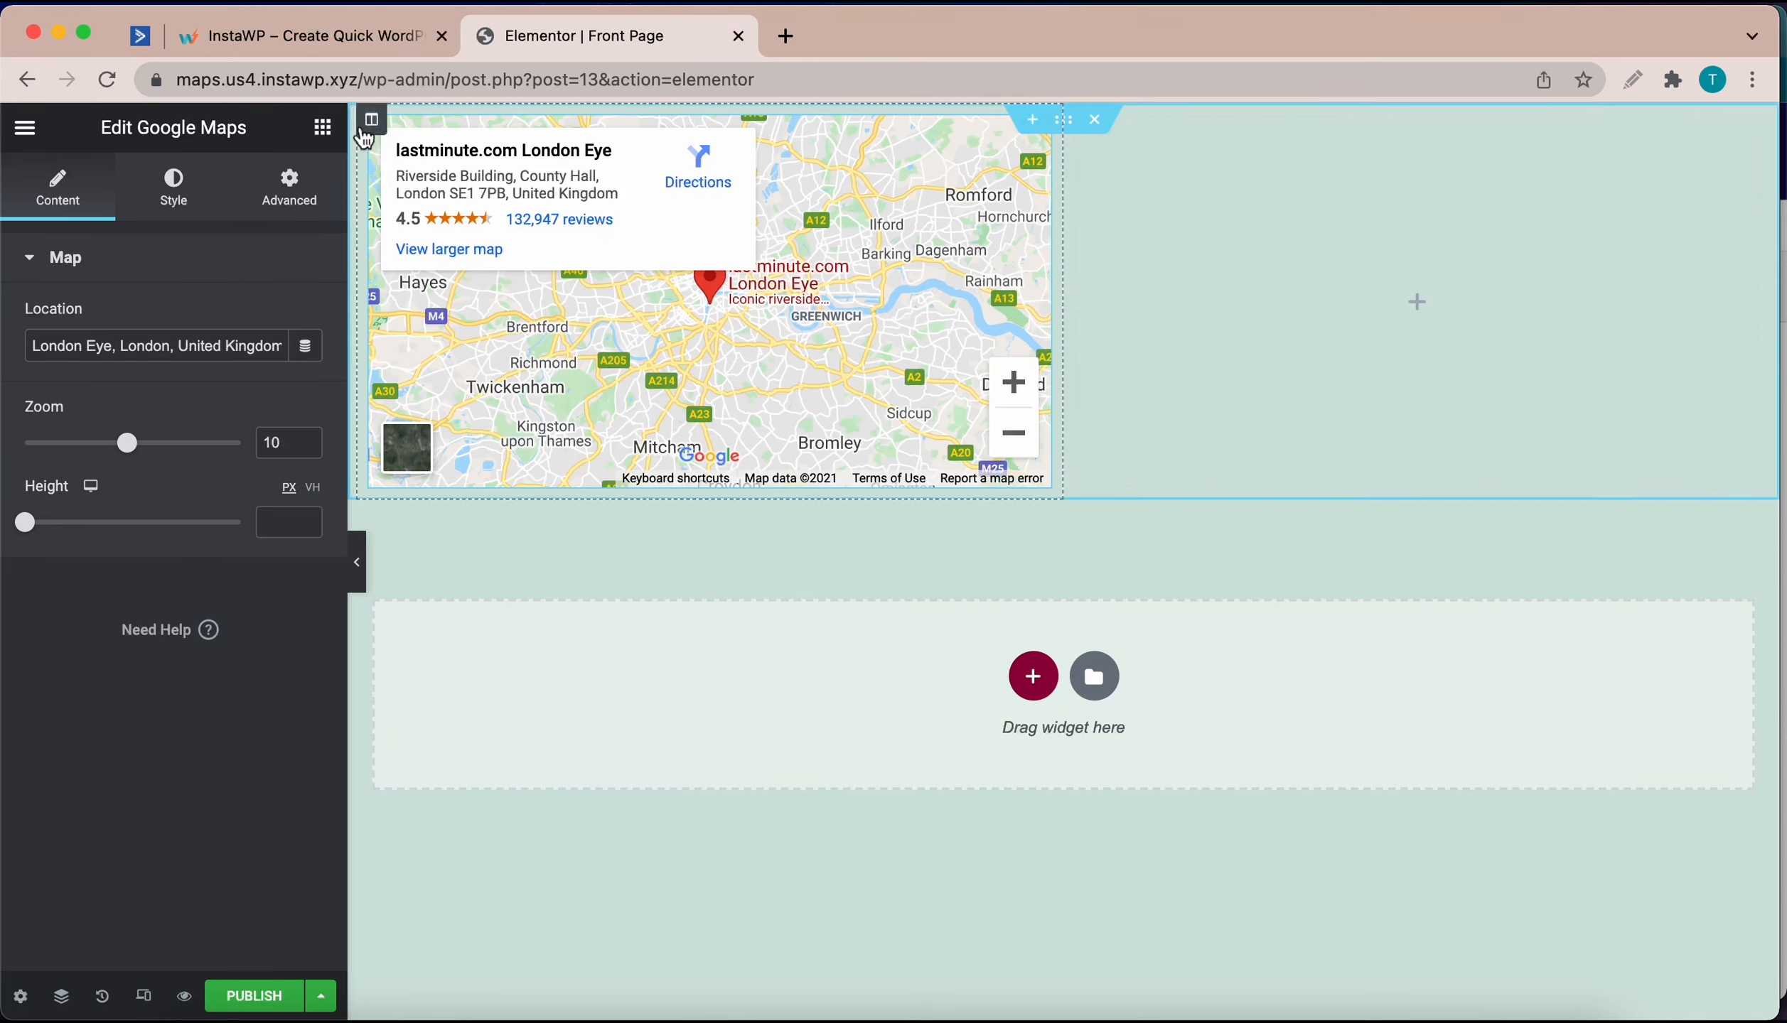
- Add a Heading widget to the empty column beside the map and a Text Editor widget beneath it
click(322, 127)
drag(283, 432, 1264, 263)
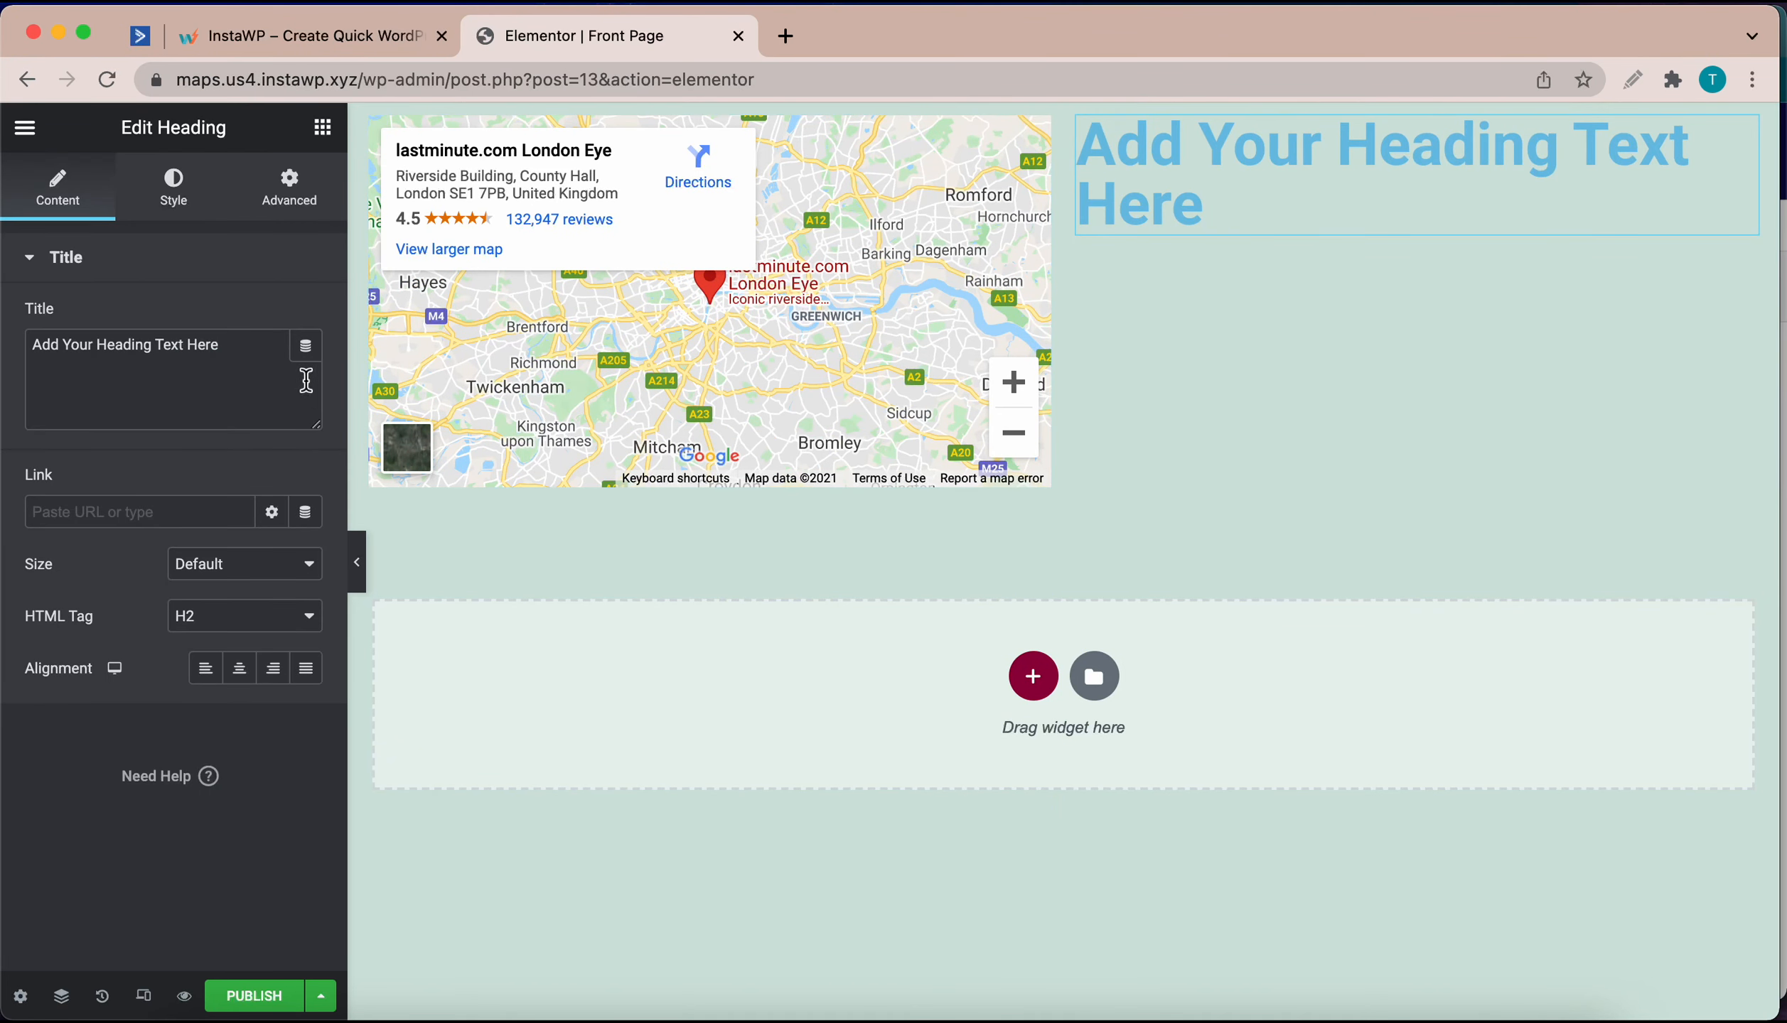
click(324, 132)
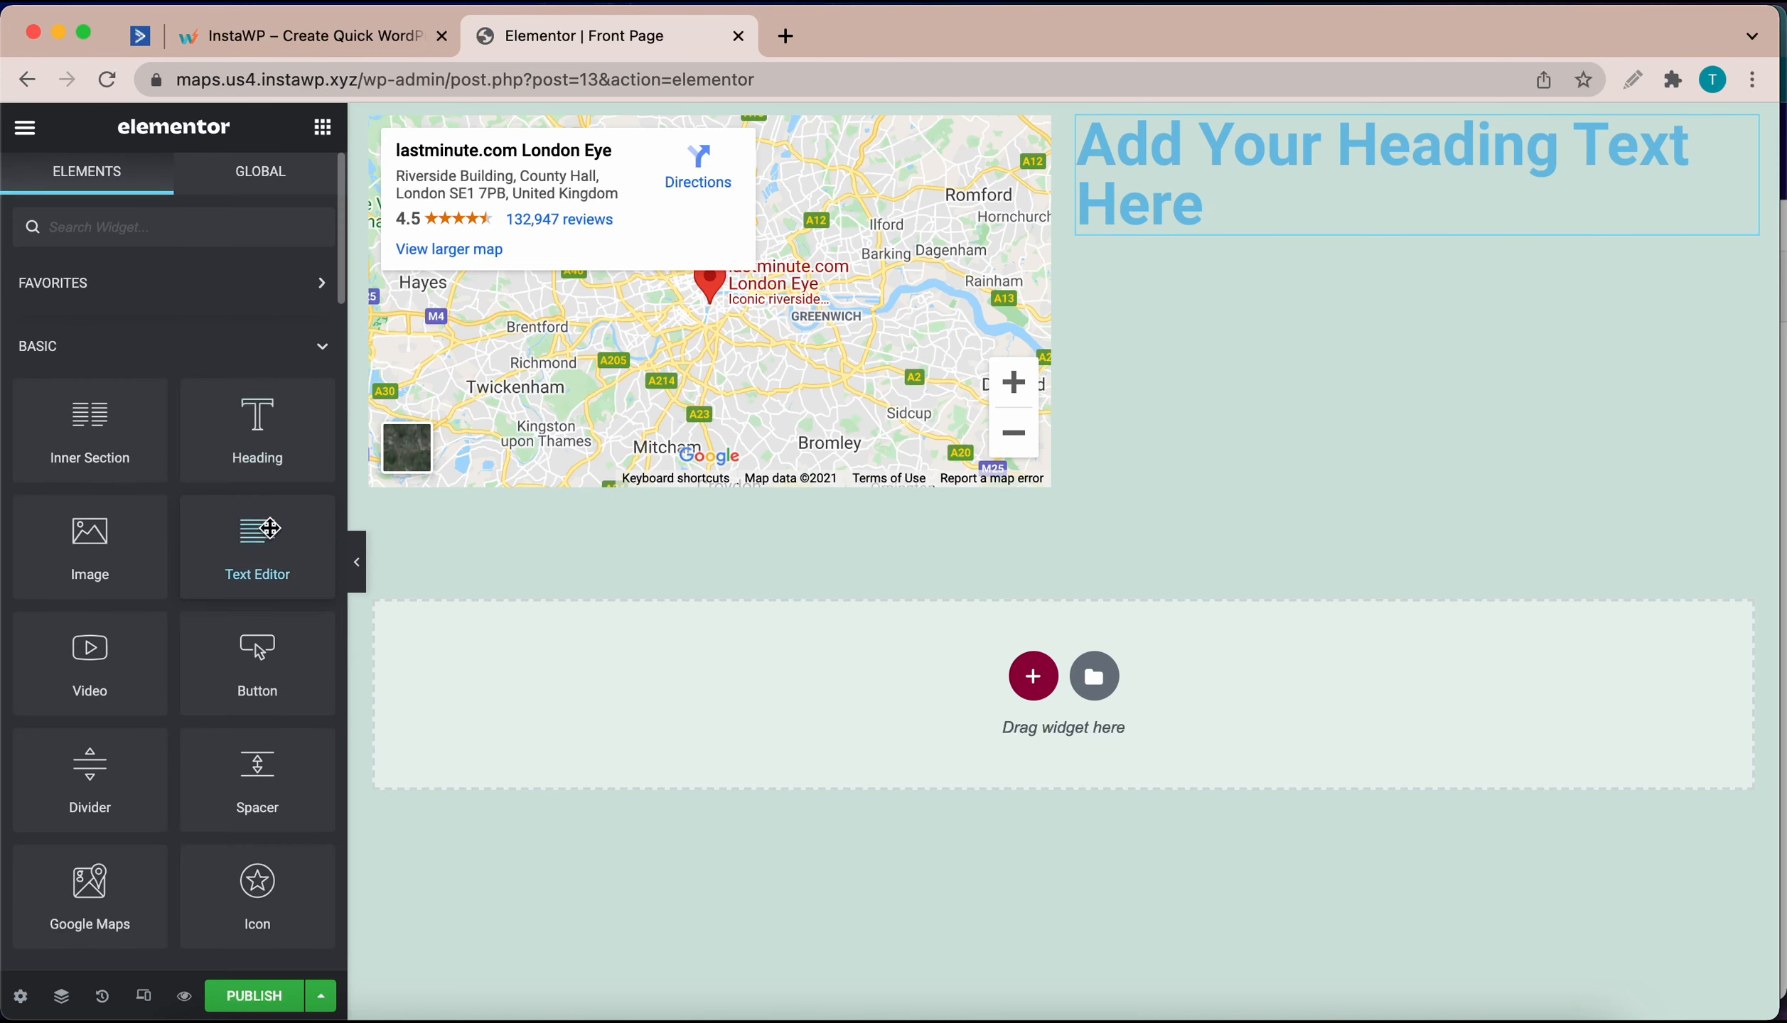
drag(265, 551, 1199, 245)
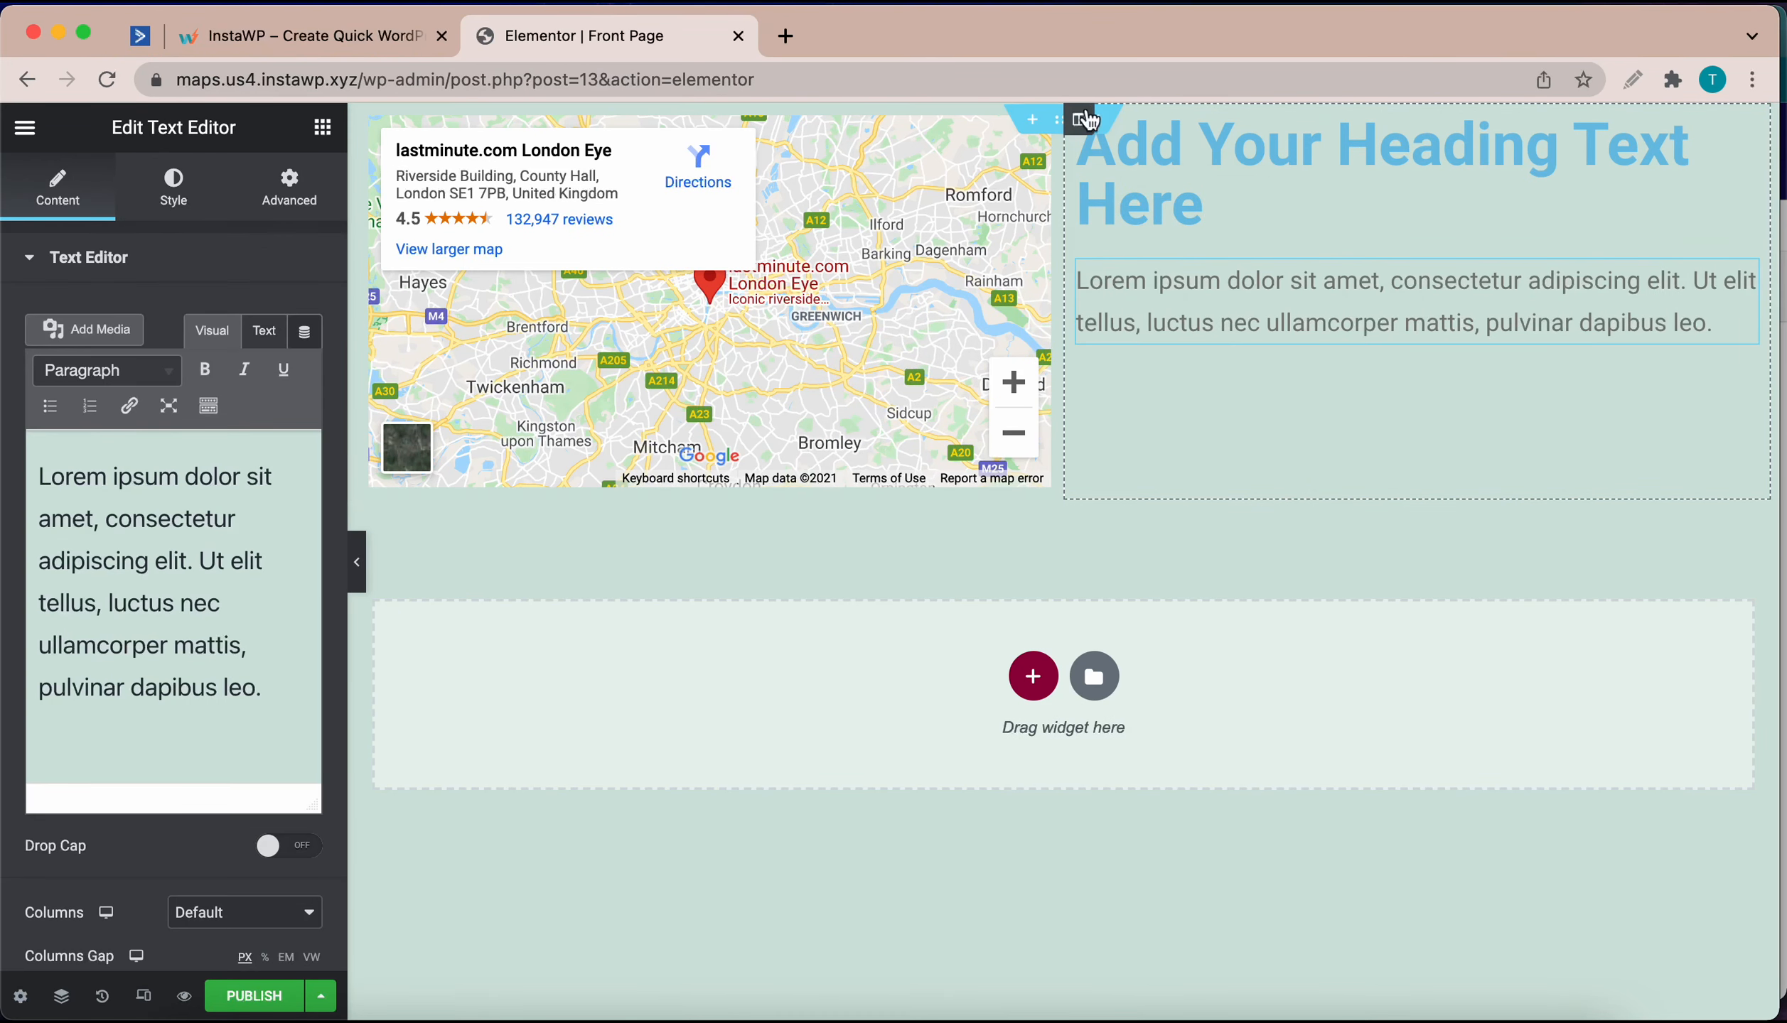
- Set the vertical alignment of the column holding the heading and text to Middle
click(1079, 122)
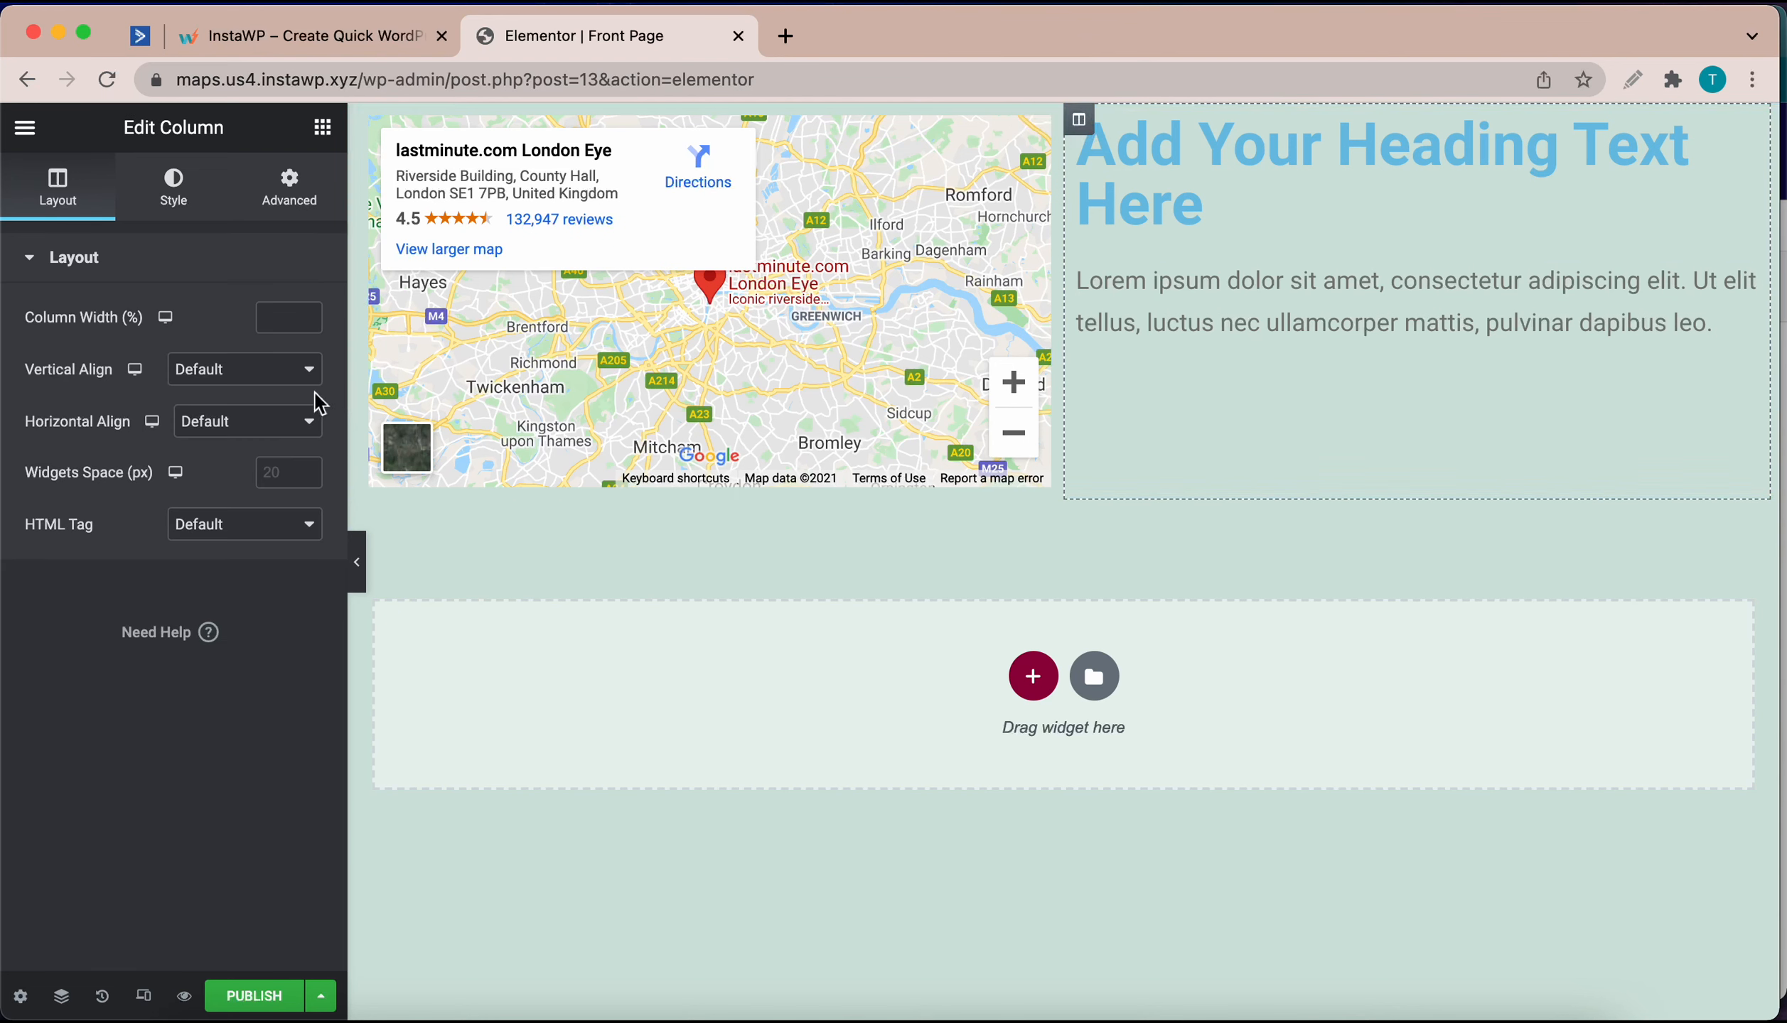
click(263, 393)
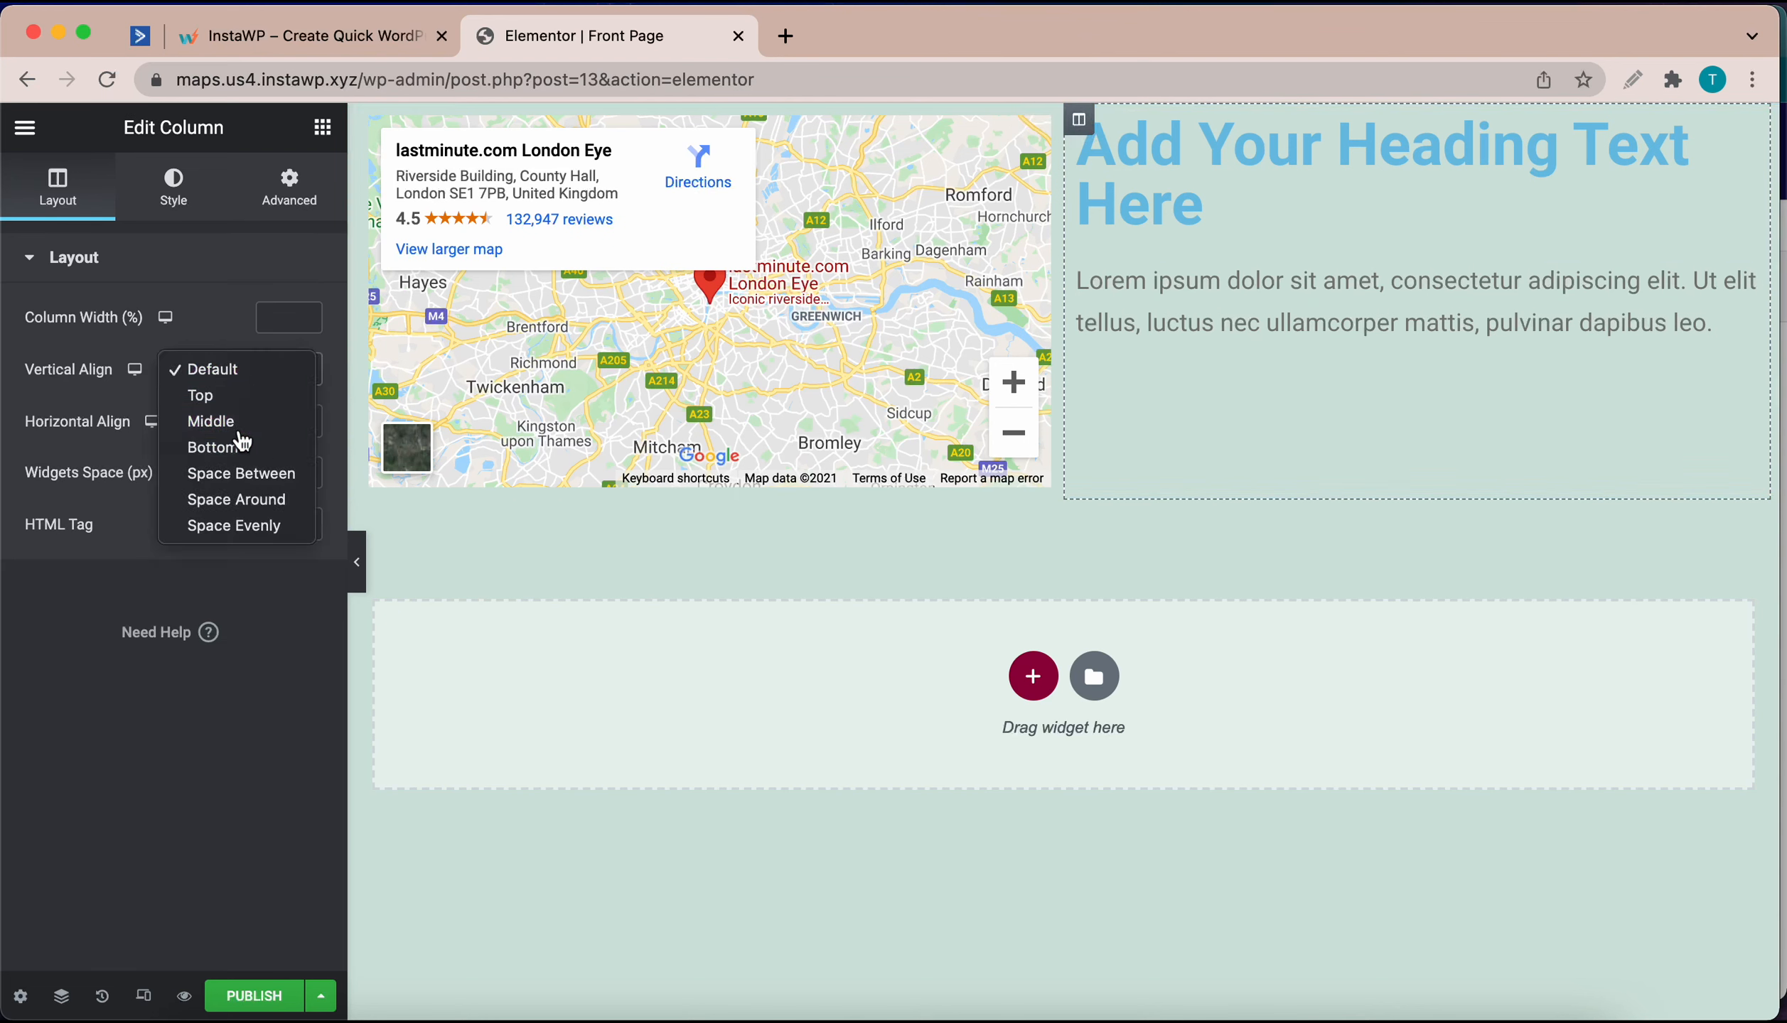
click(242, 440)
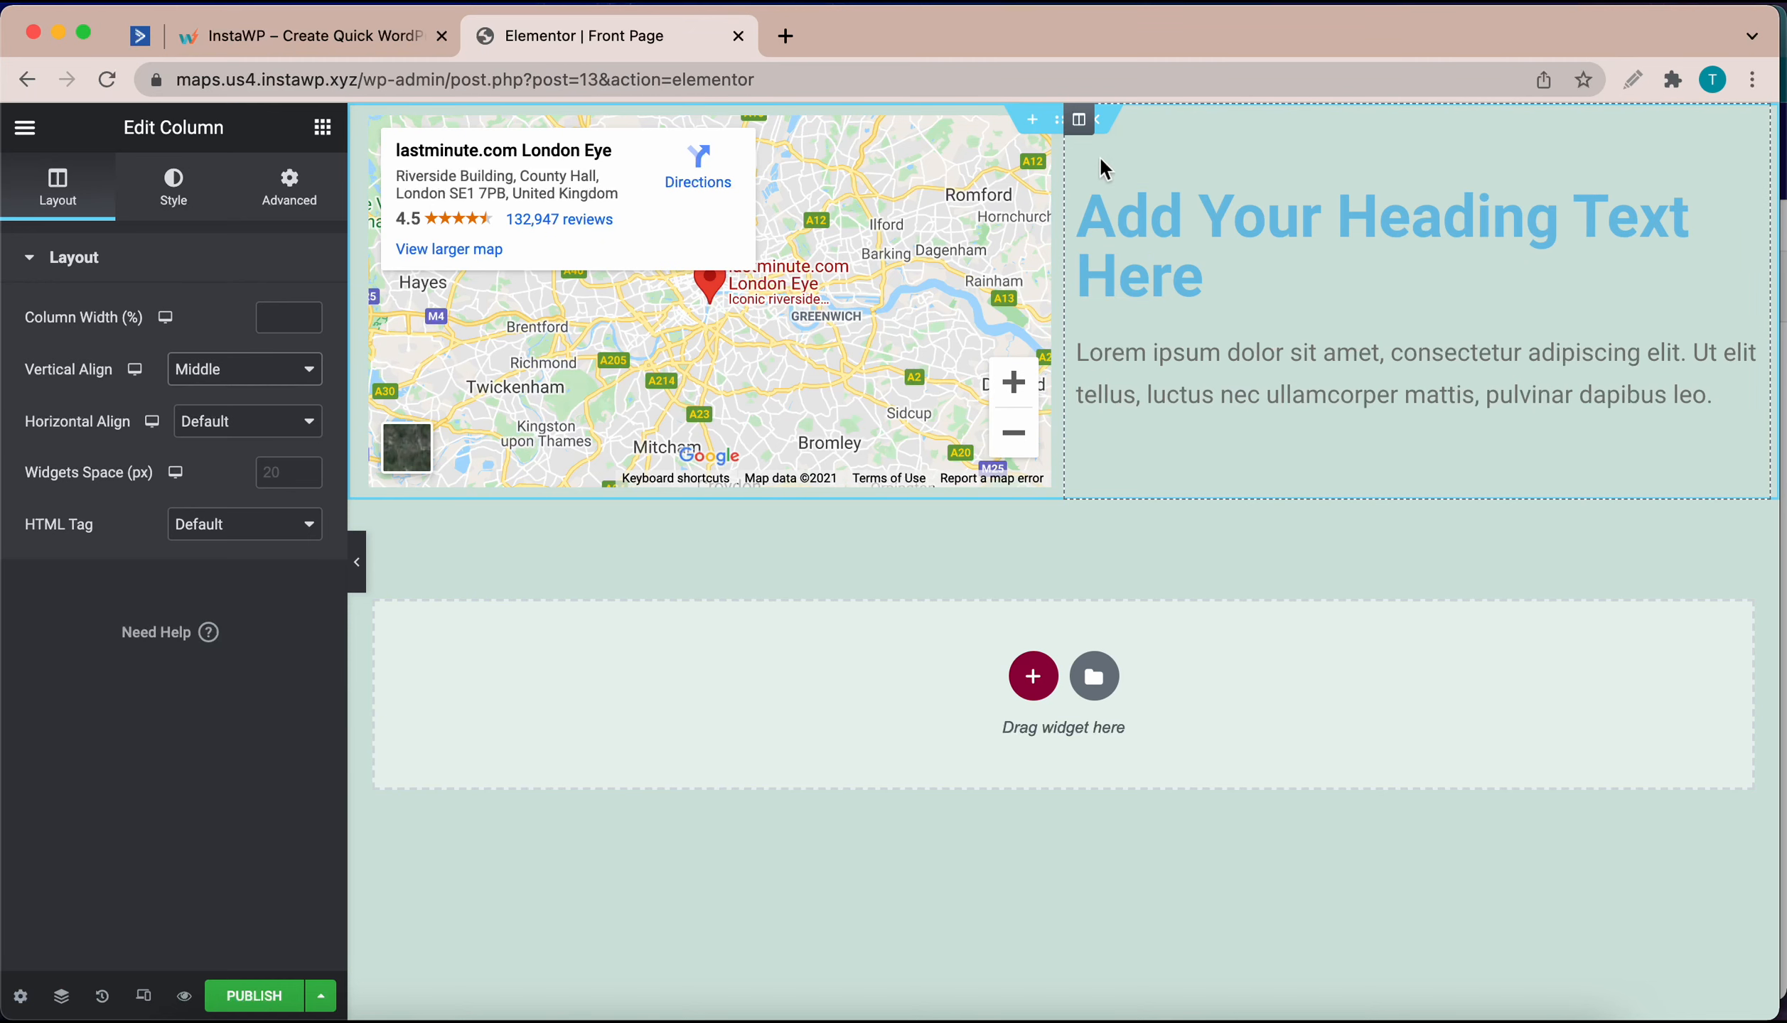
- Replace the existing section with a three-column section that has a wider middle column, and place a Google Maps widget in that middle column
click(1103, 128)
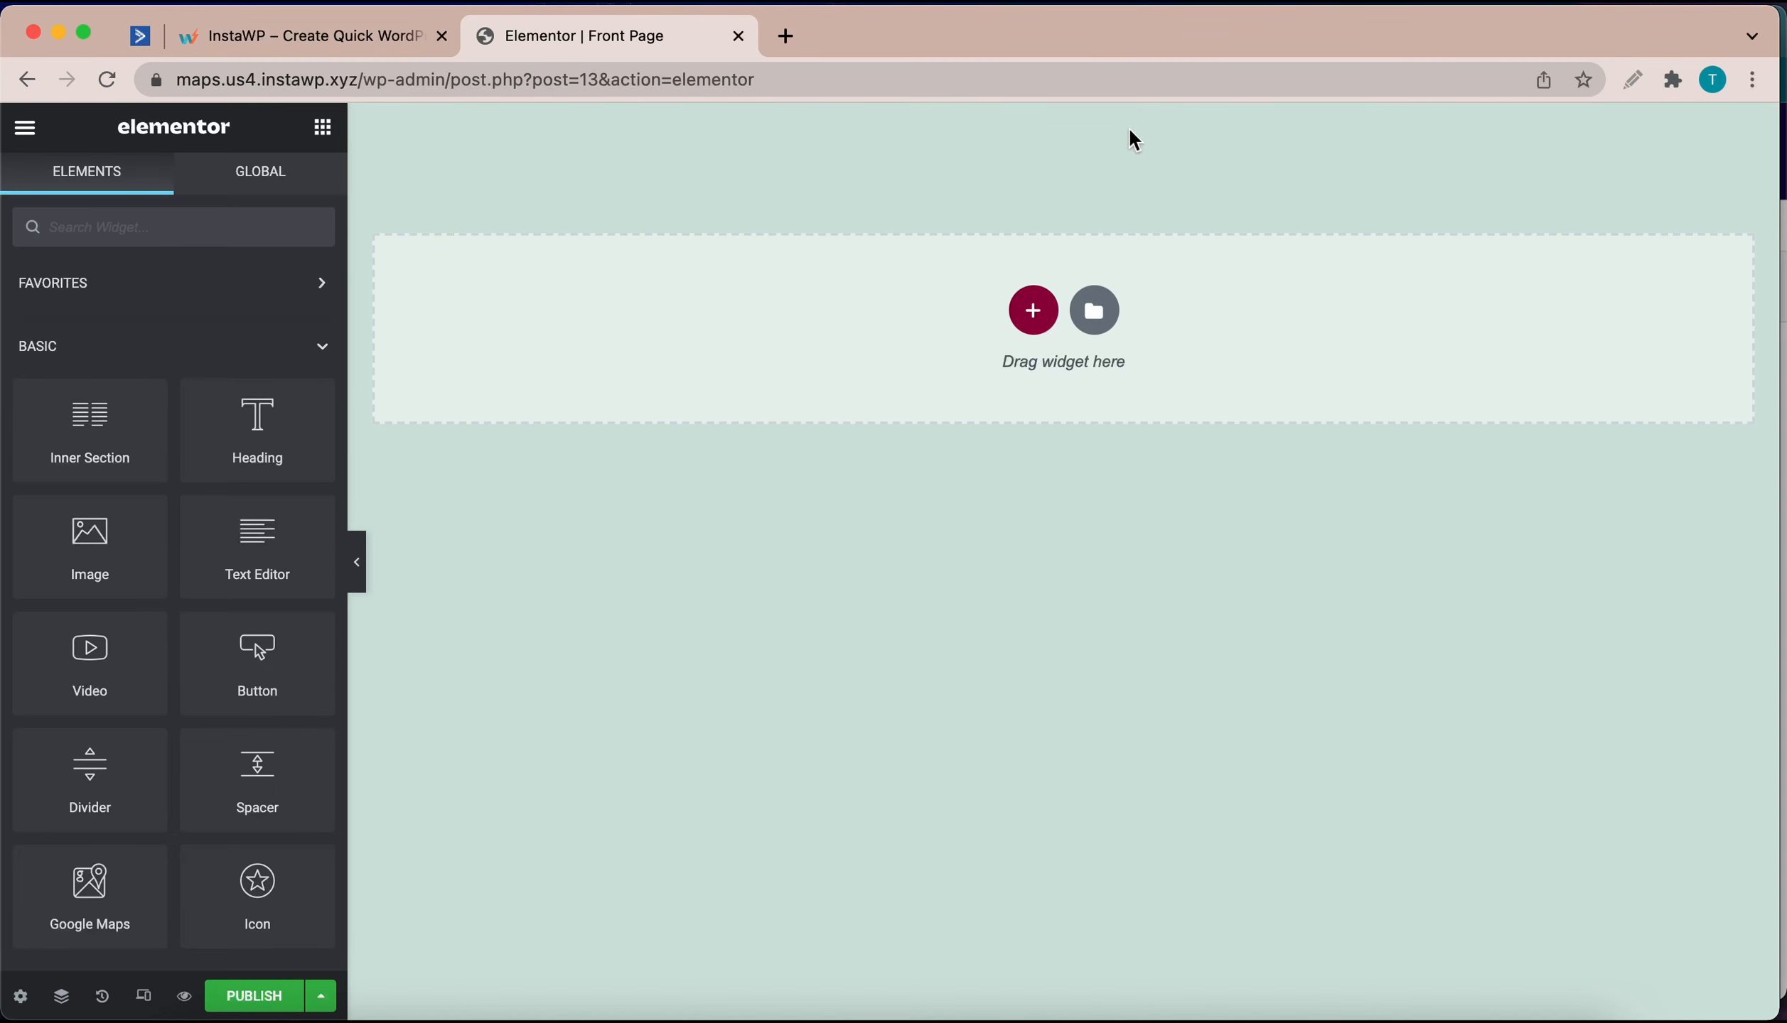
click(1034, 307)
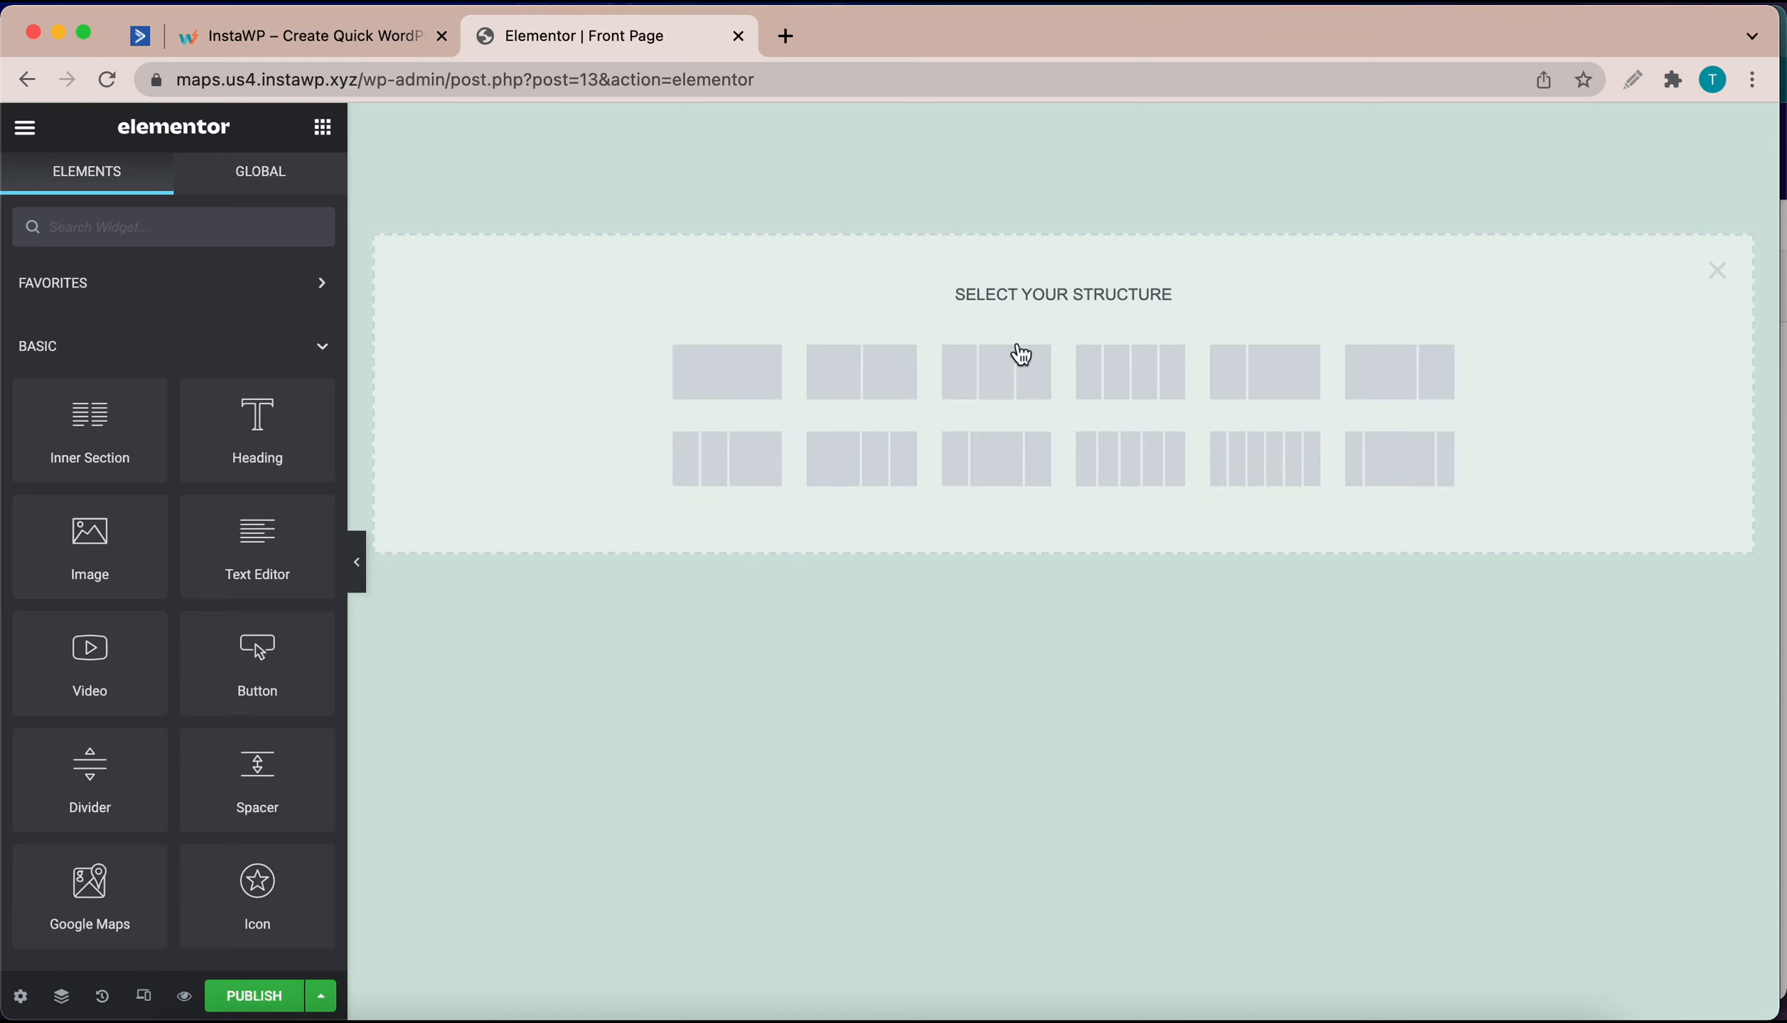
click(995, 458)
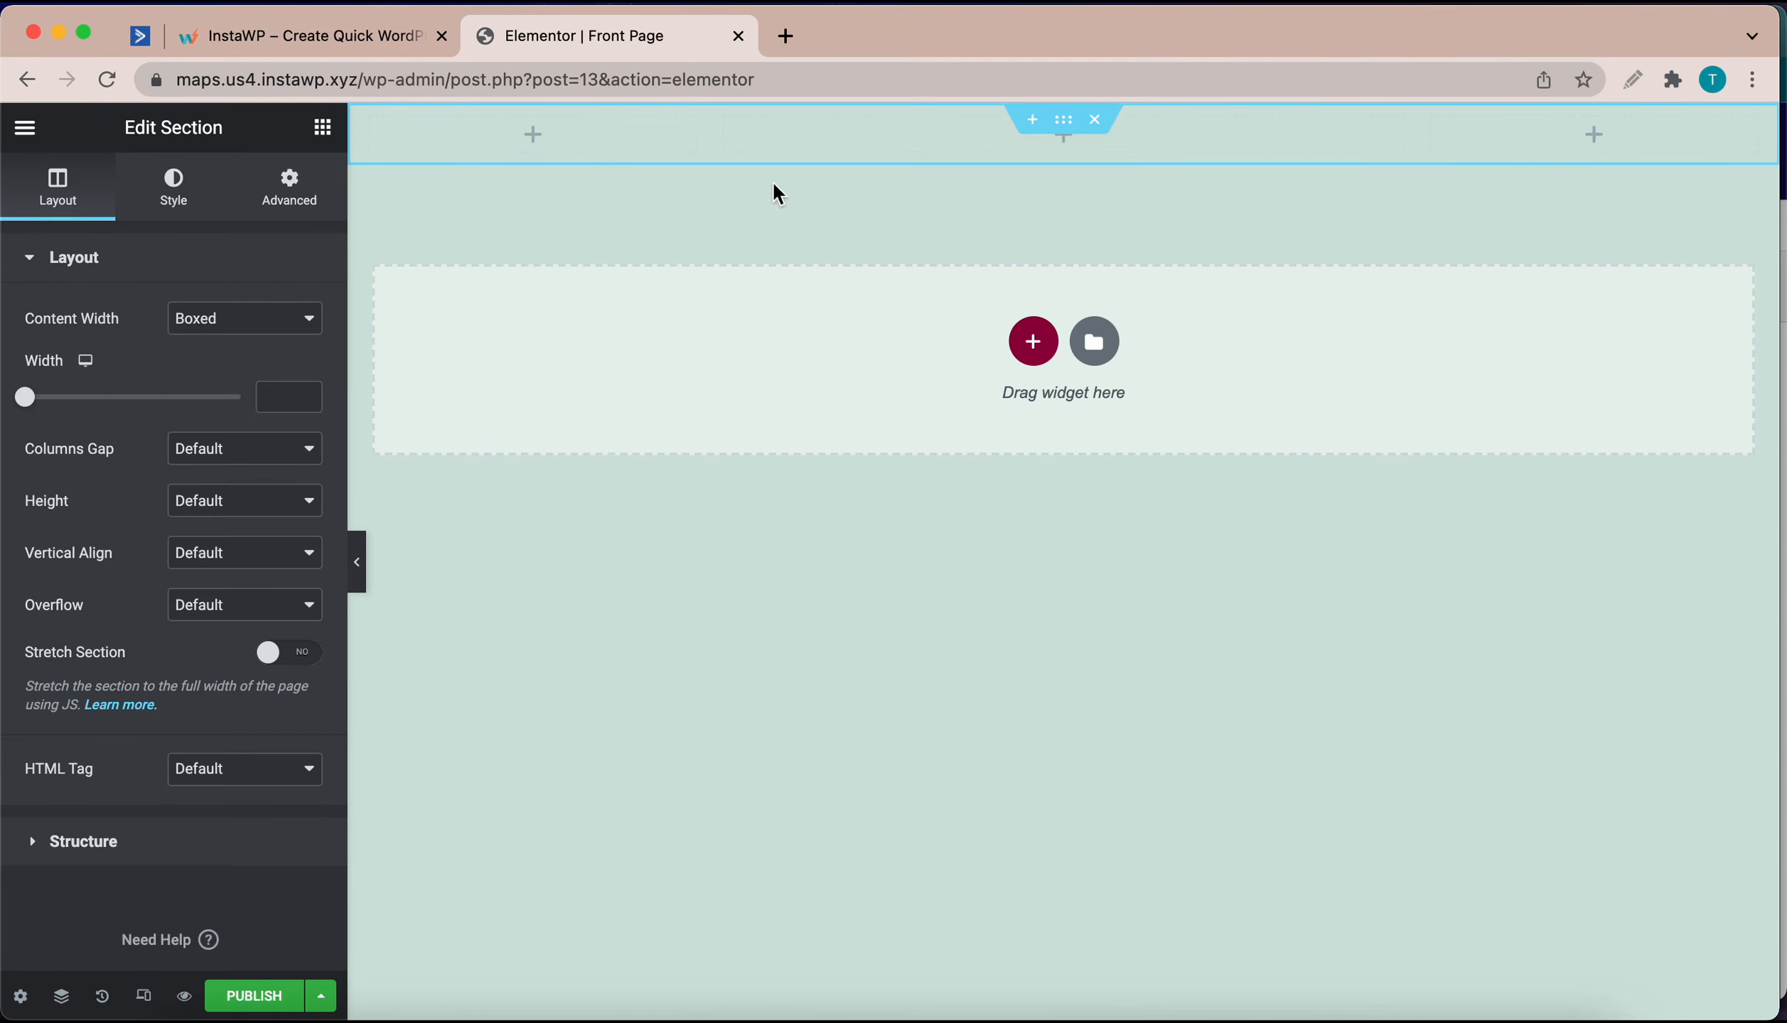
click(322, 127)
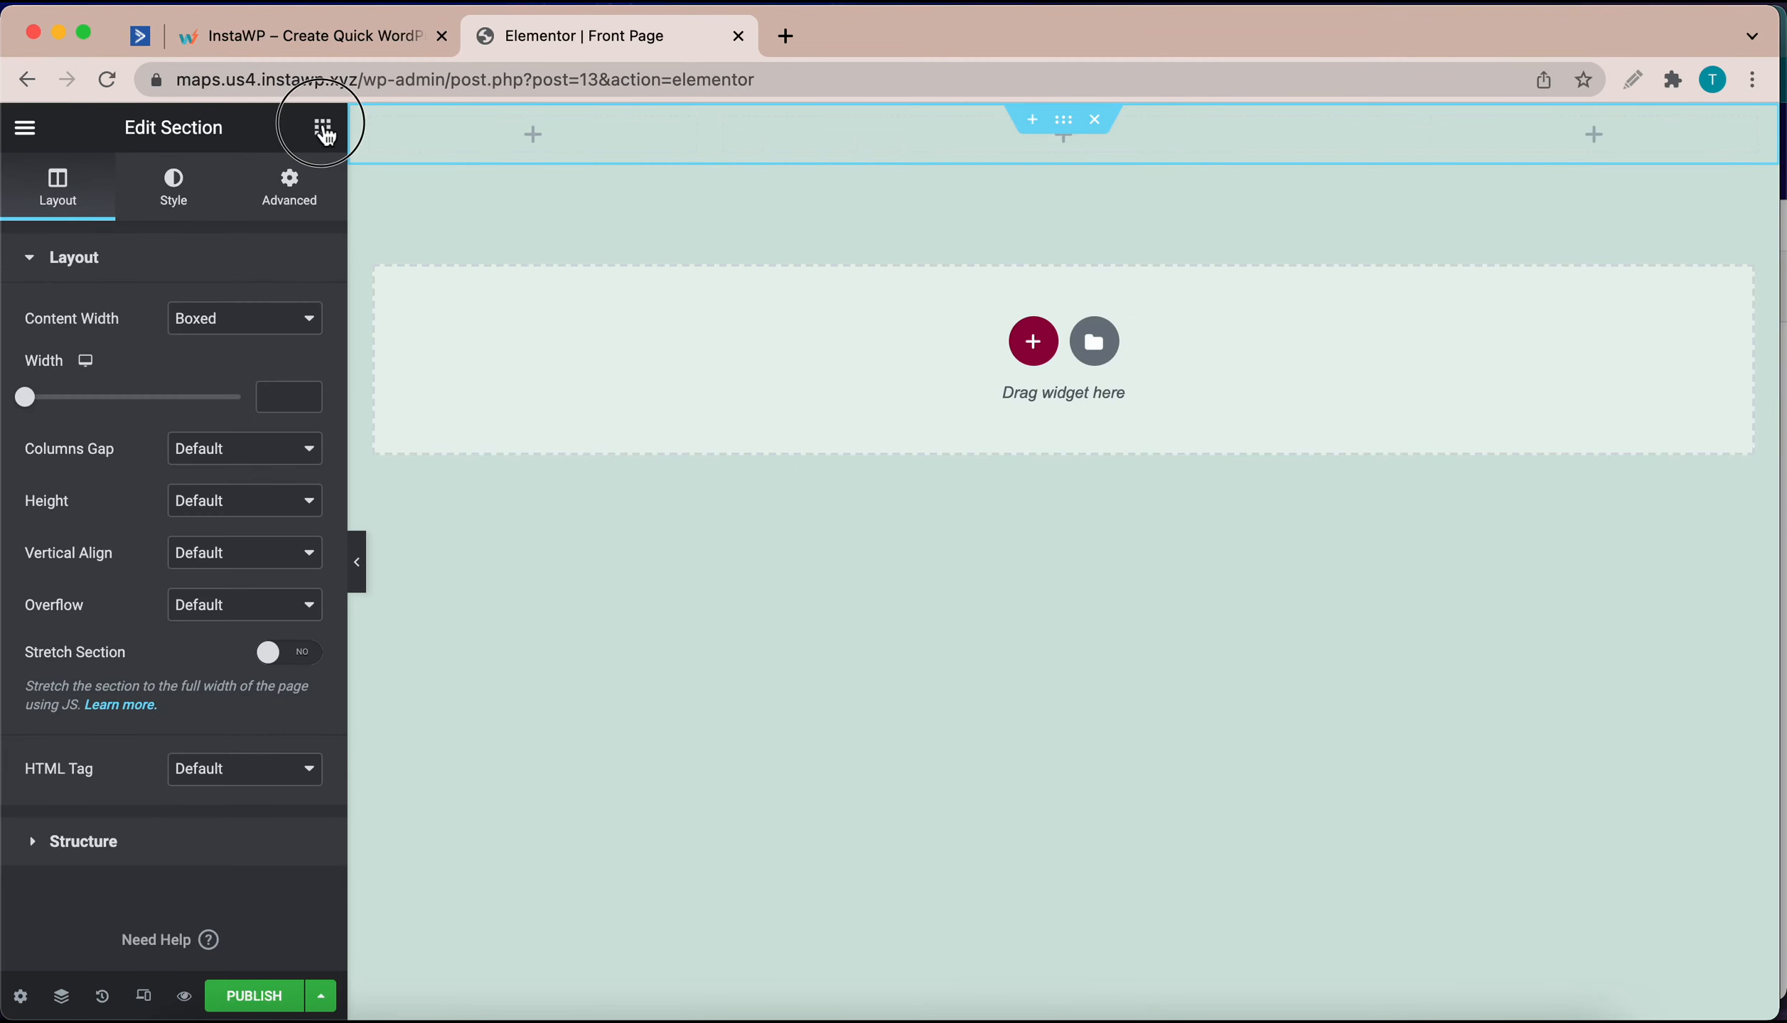
drag(86, 888, 898, 127)
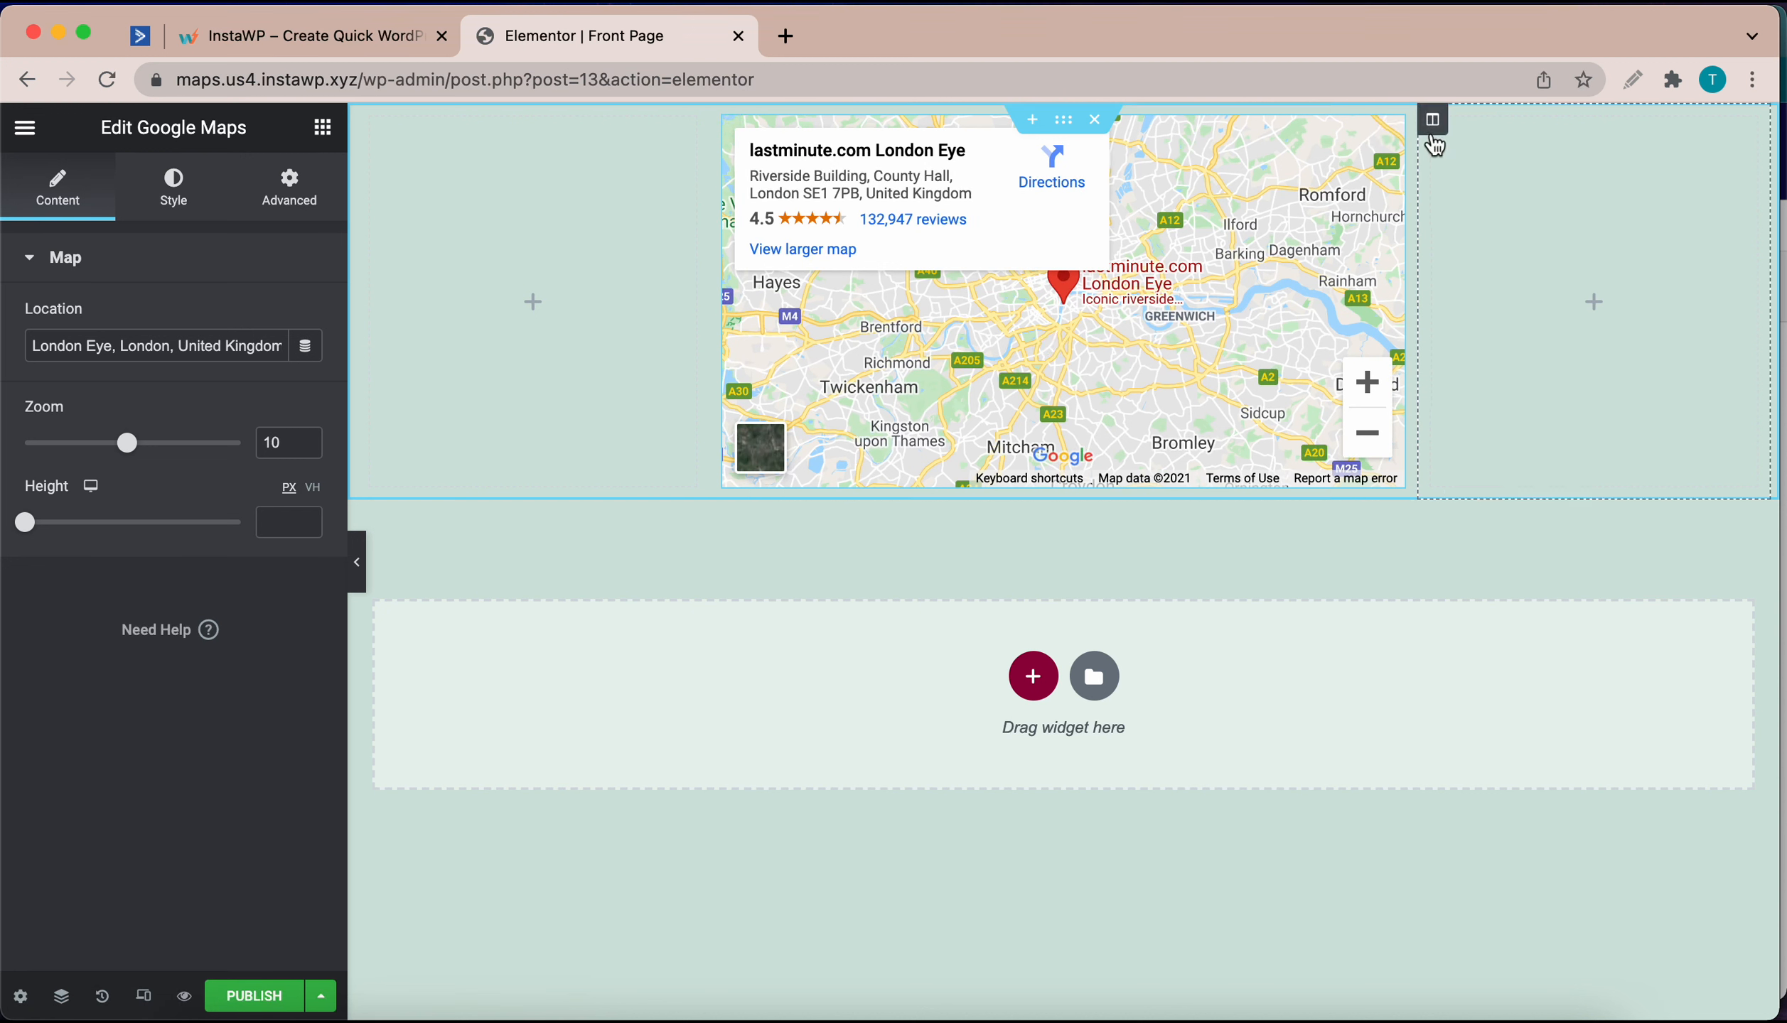
- Delete the two empty columns on either side of the map
click(1434, 130)
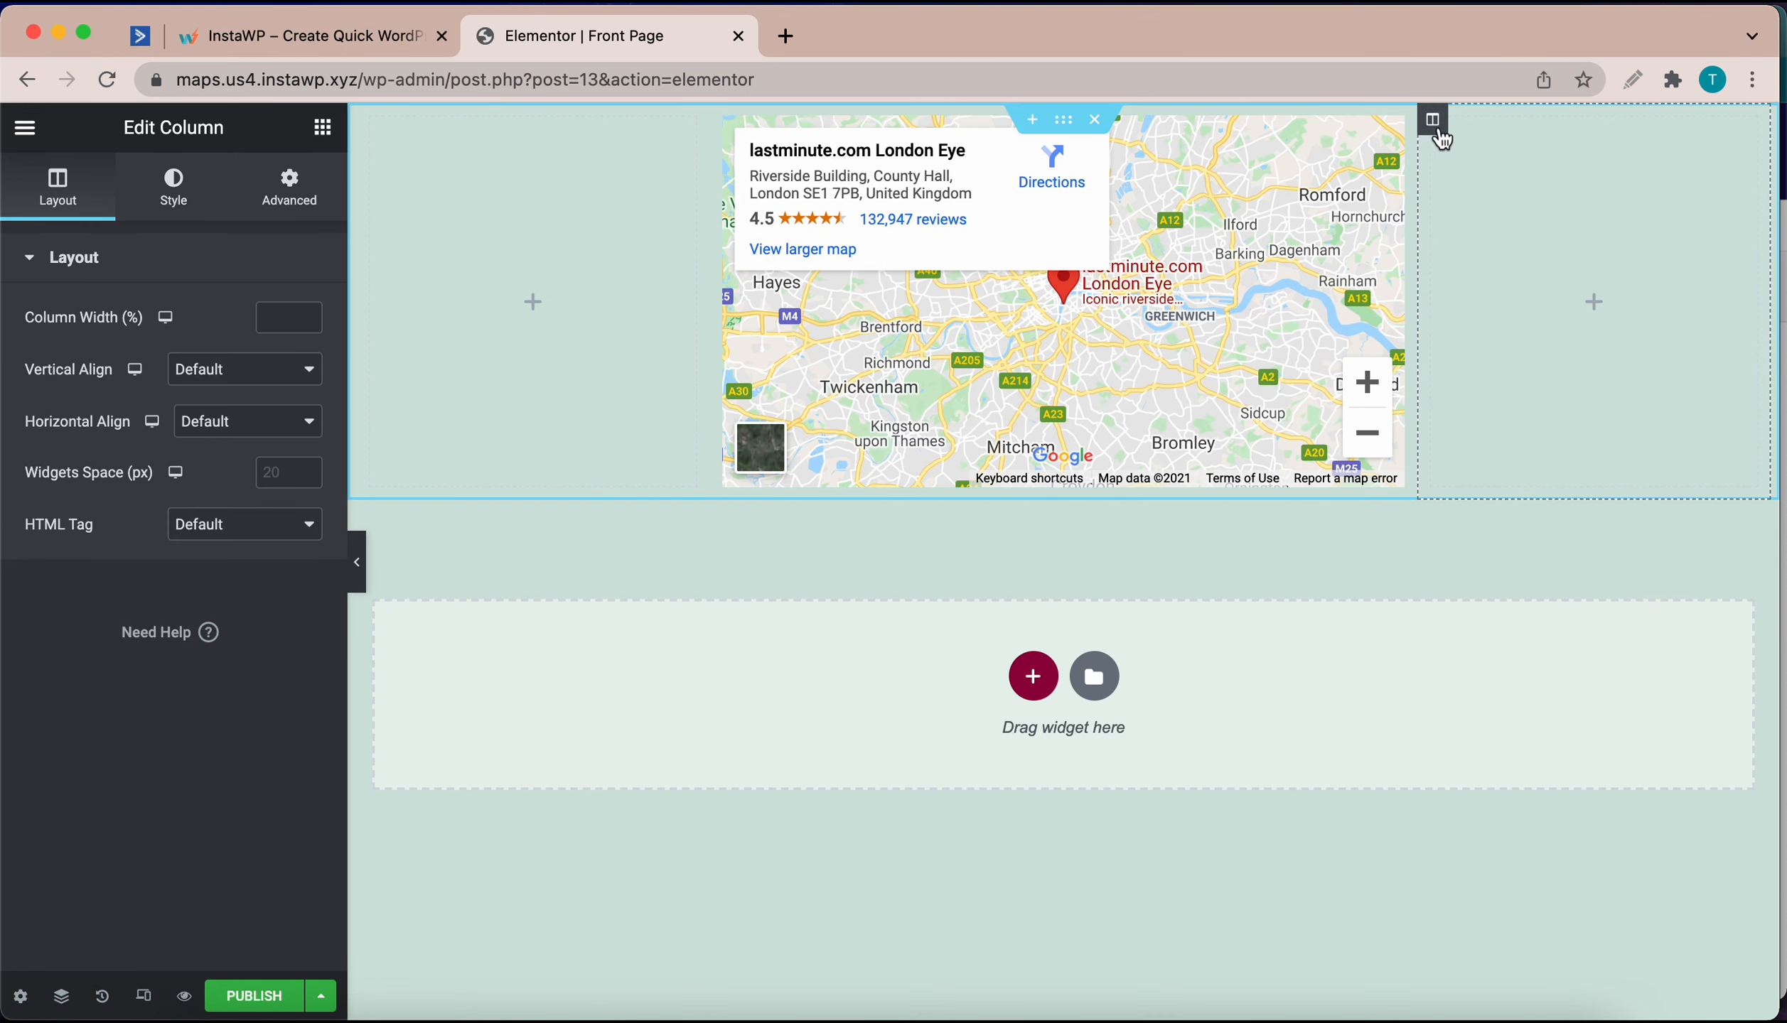
right_click(1434, 130)
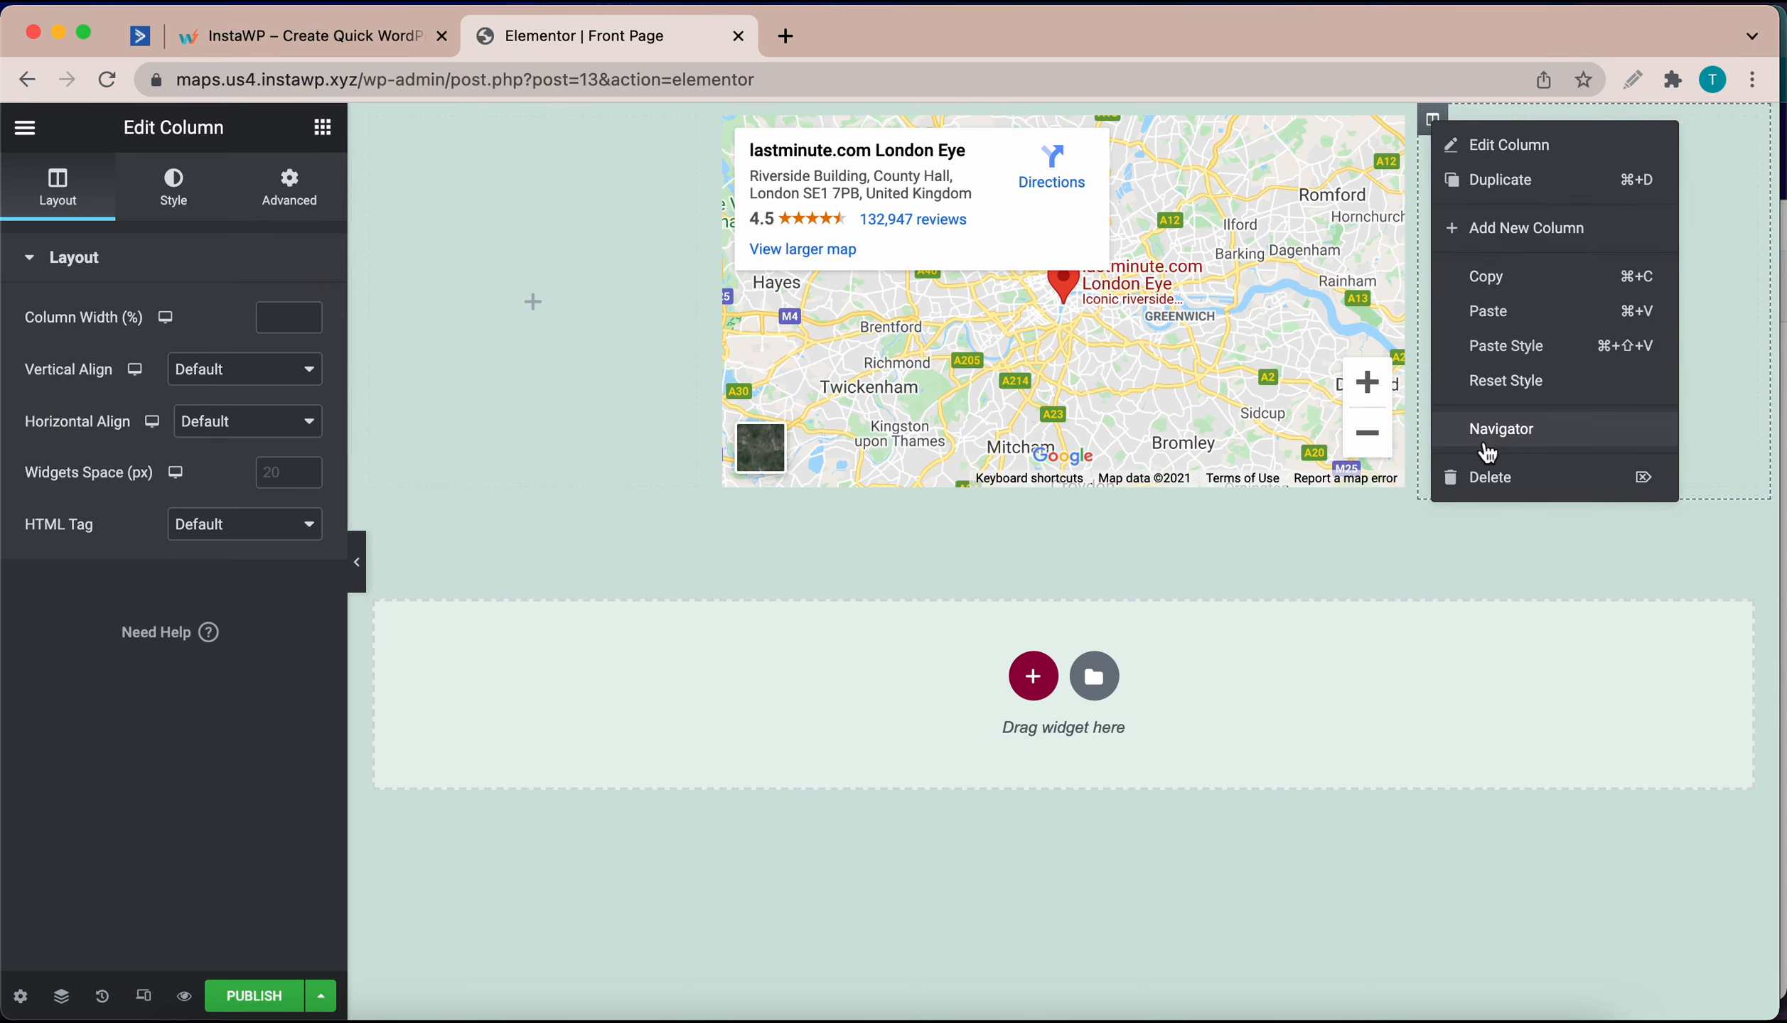
click(1488, 478)
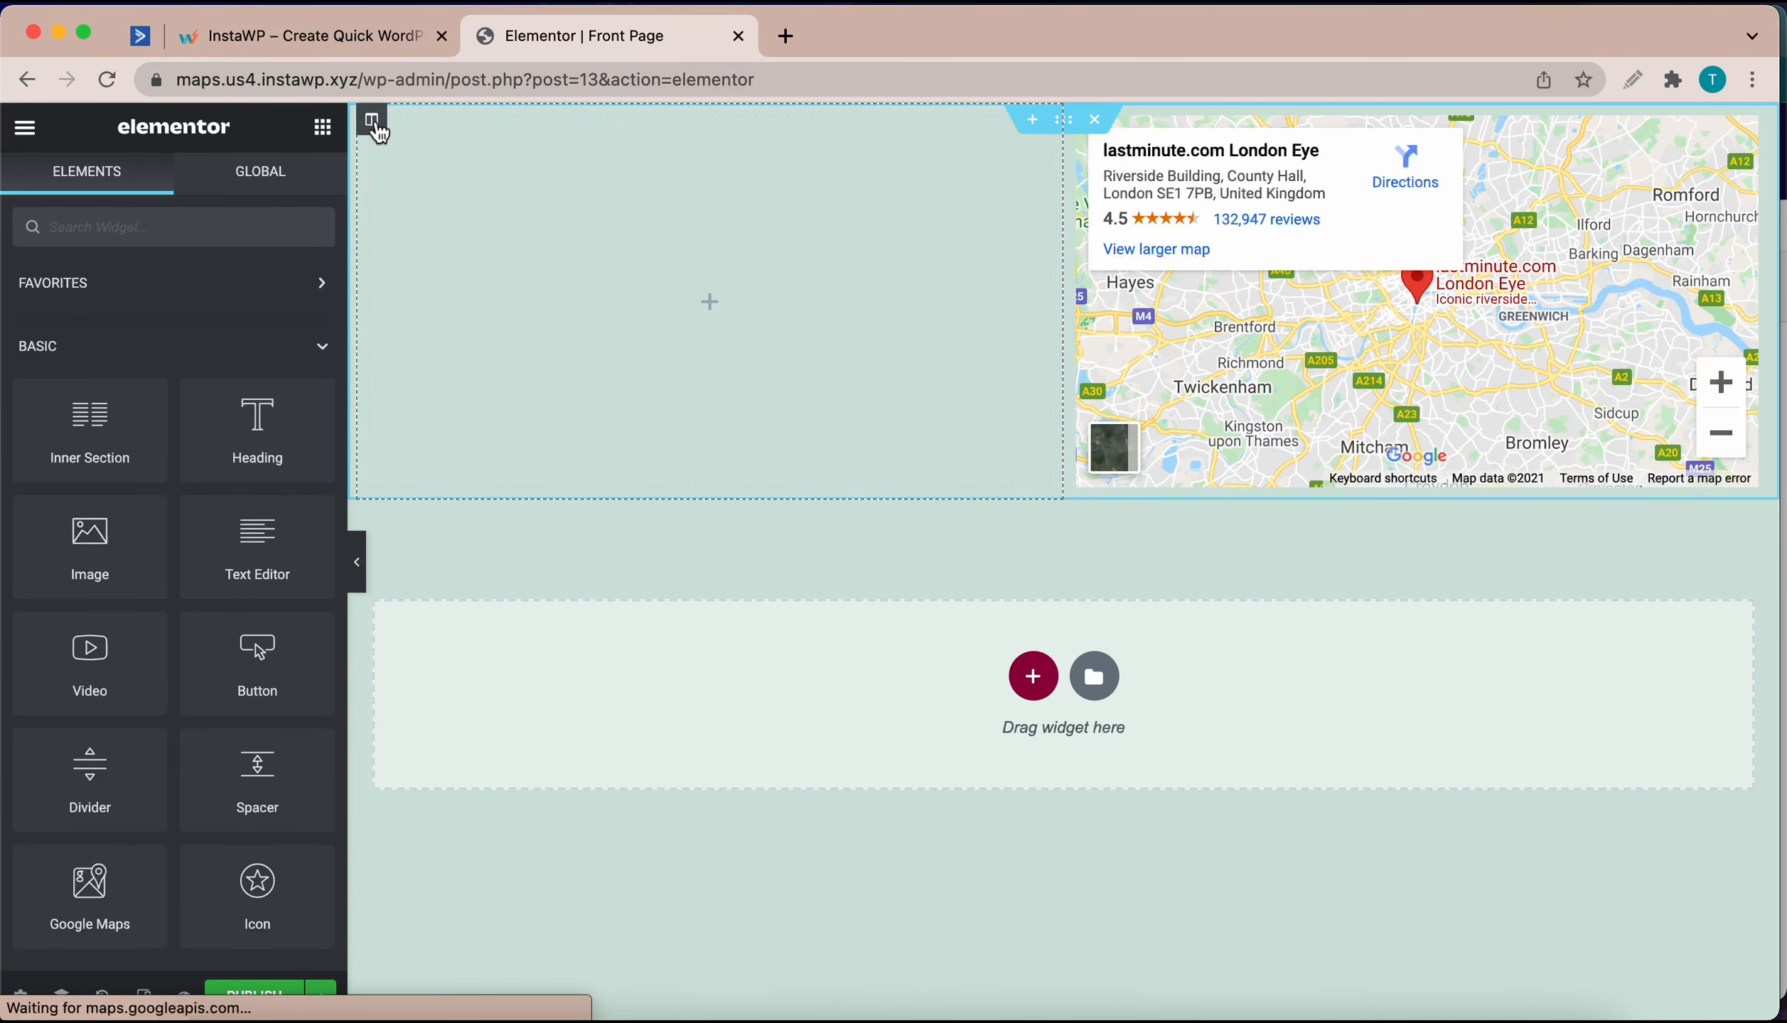
right_click(375, 129)
click(473, 480)
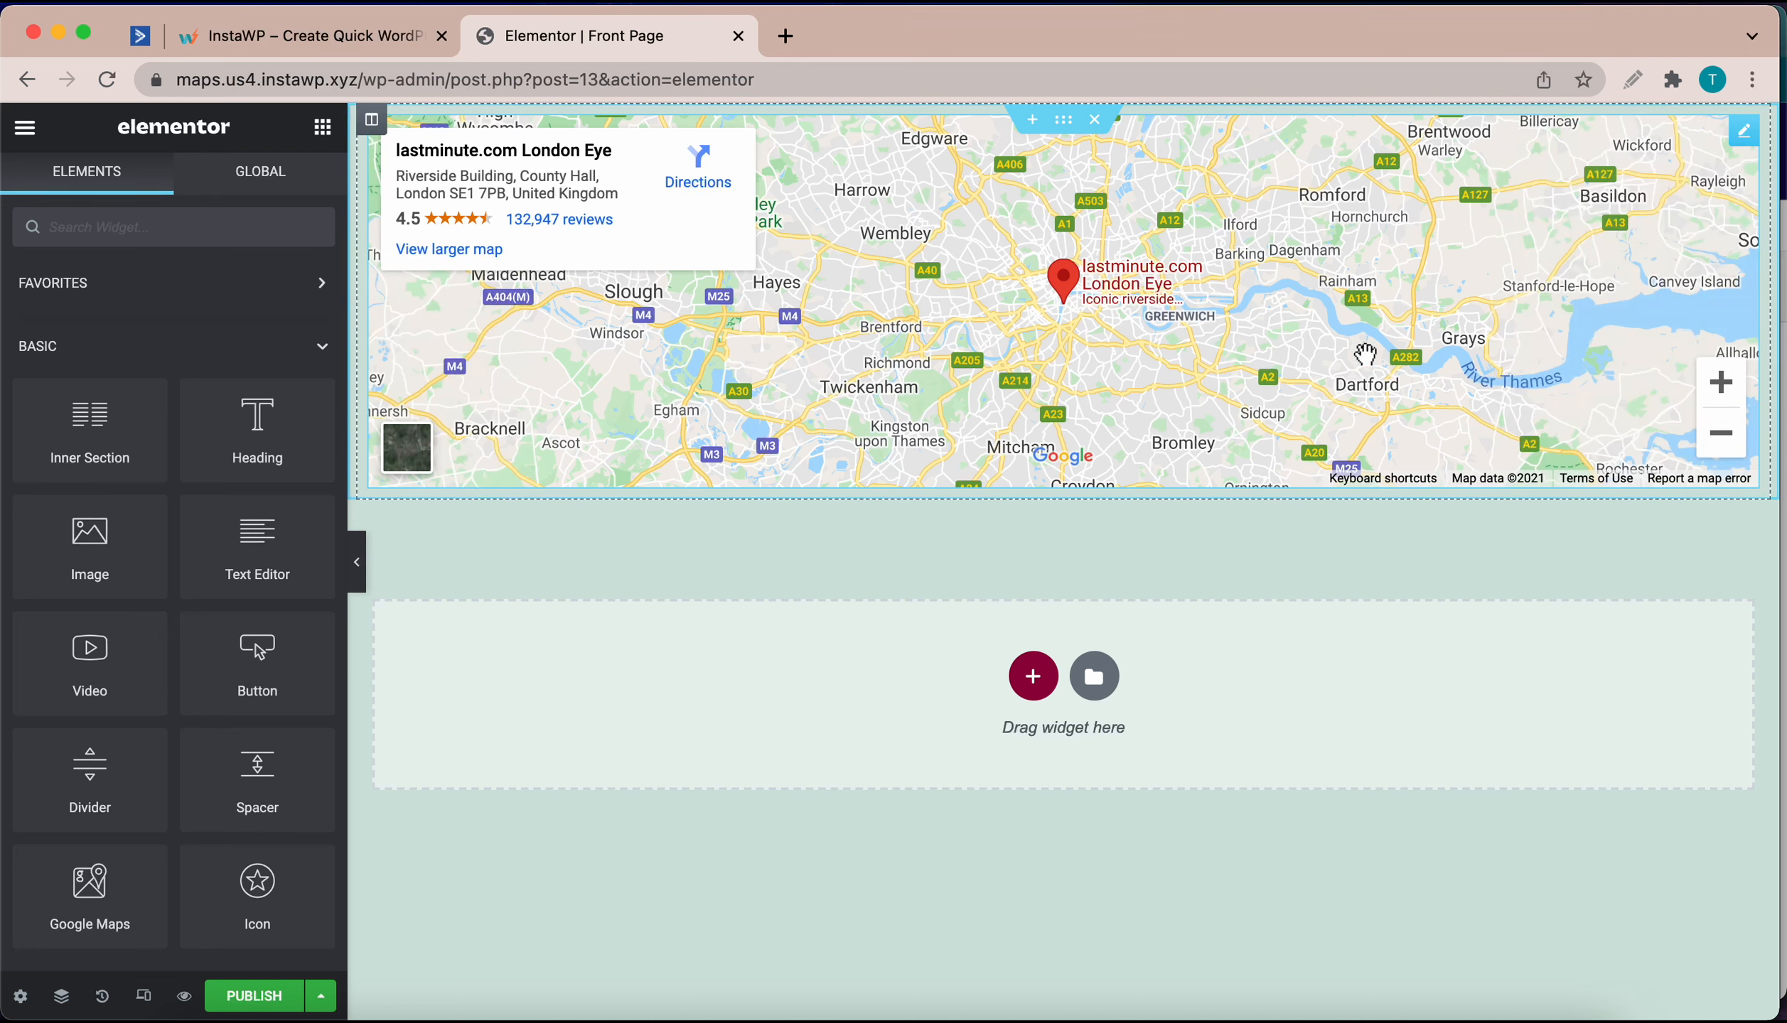
- Change the Google Maps widget's location to Museum of London
click(1748, 143)
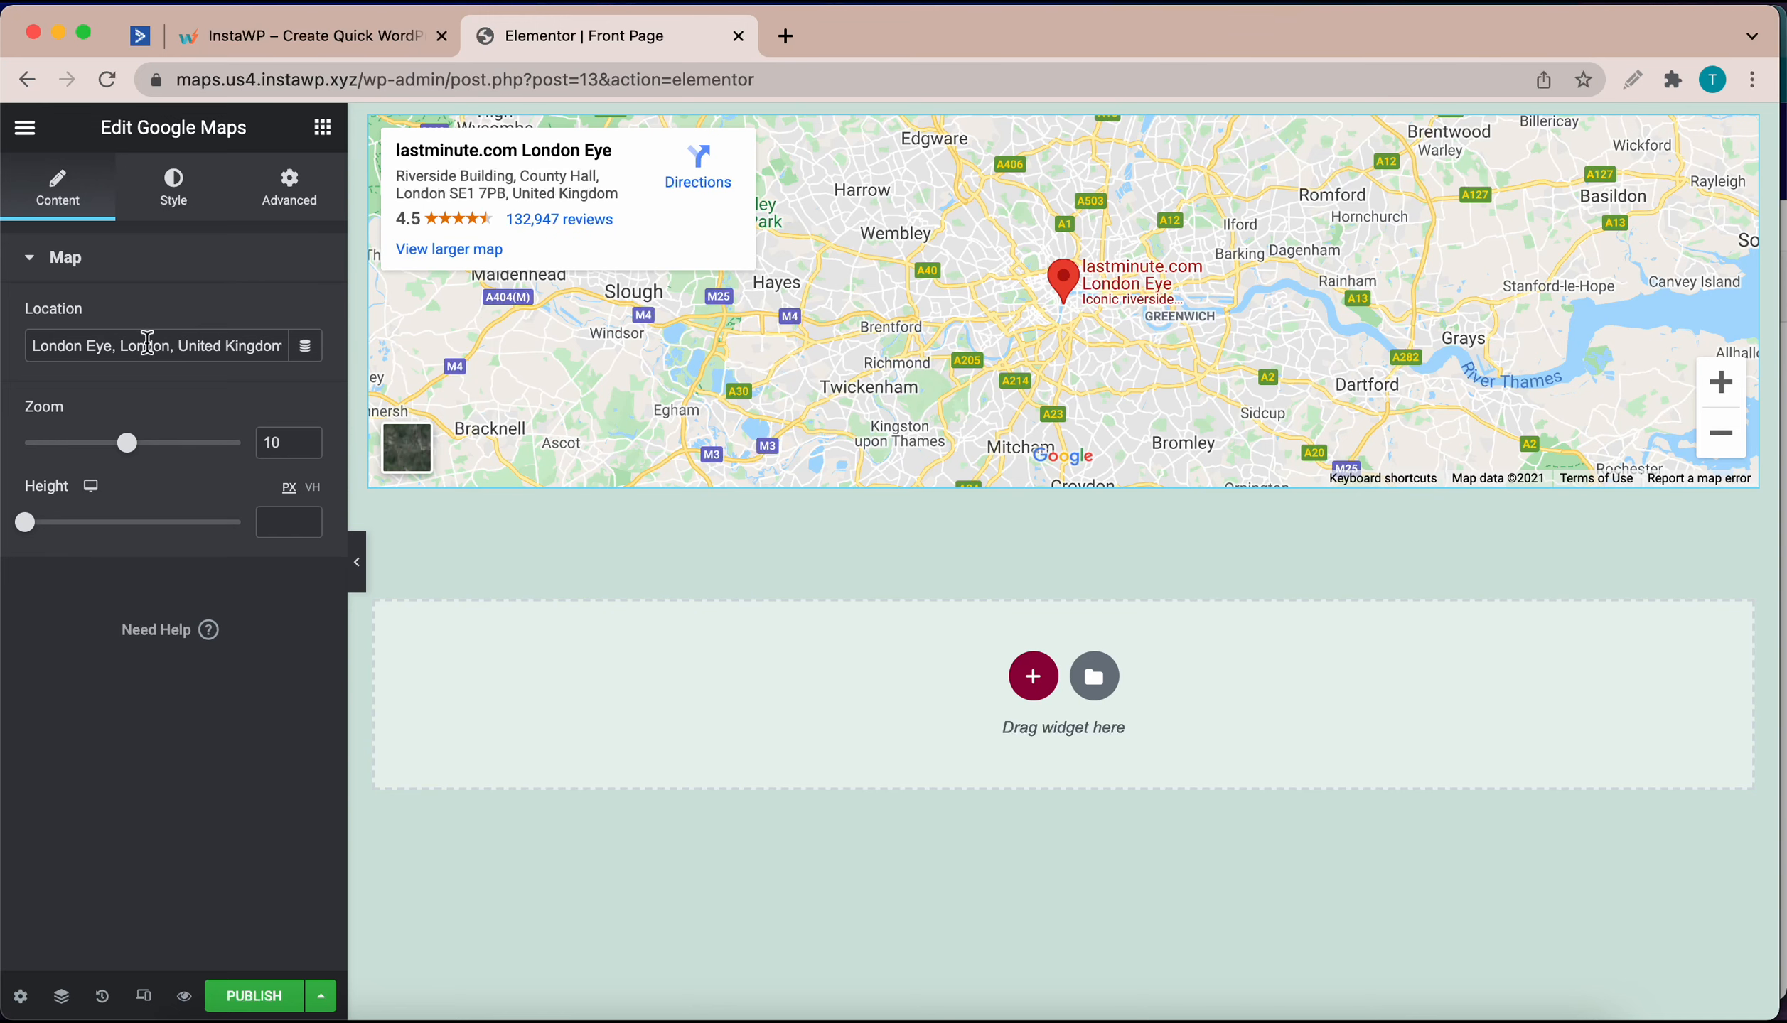
scroll(1094, 293, up, 5)
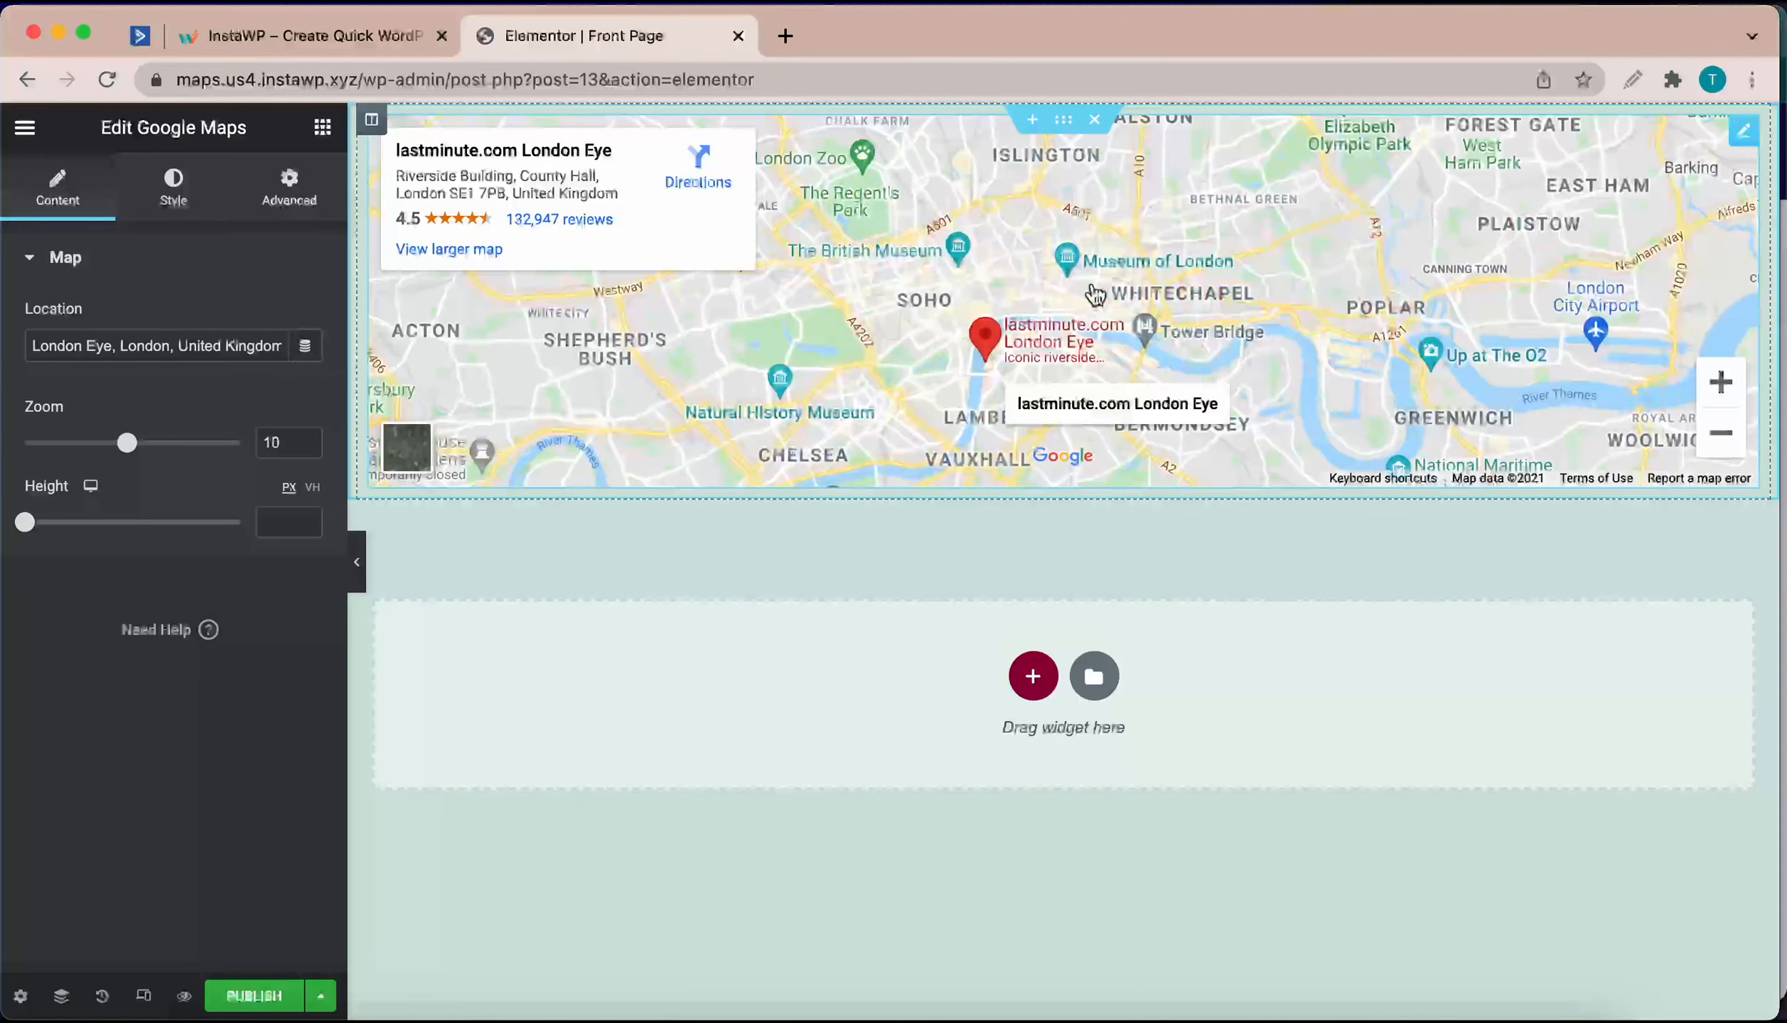
scroll(1094, 294, up, 2)
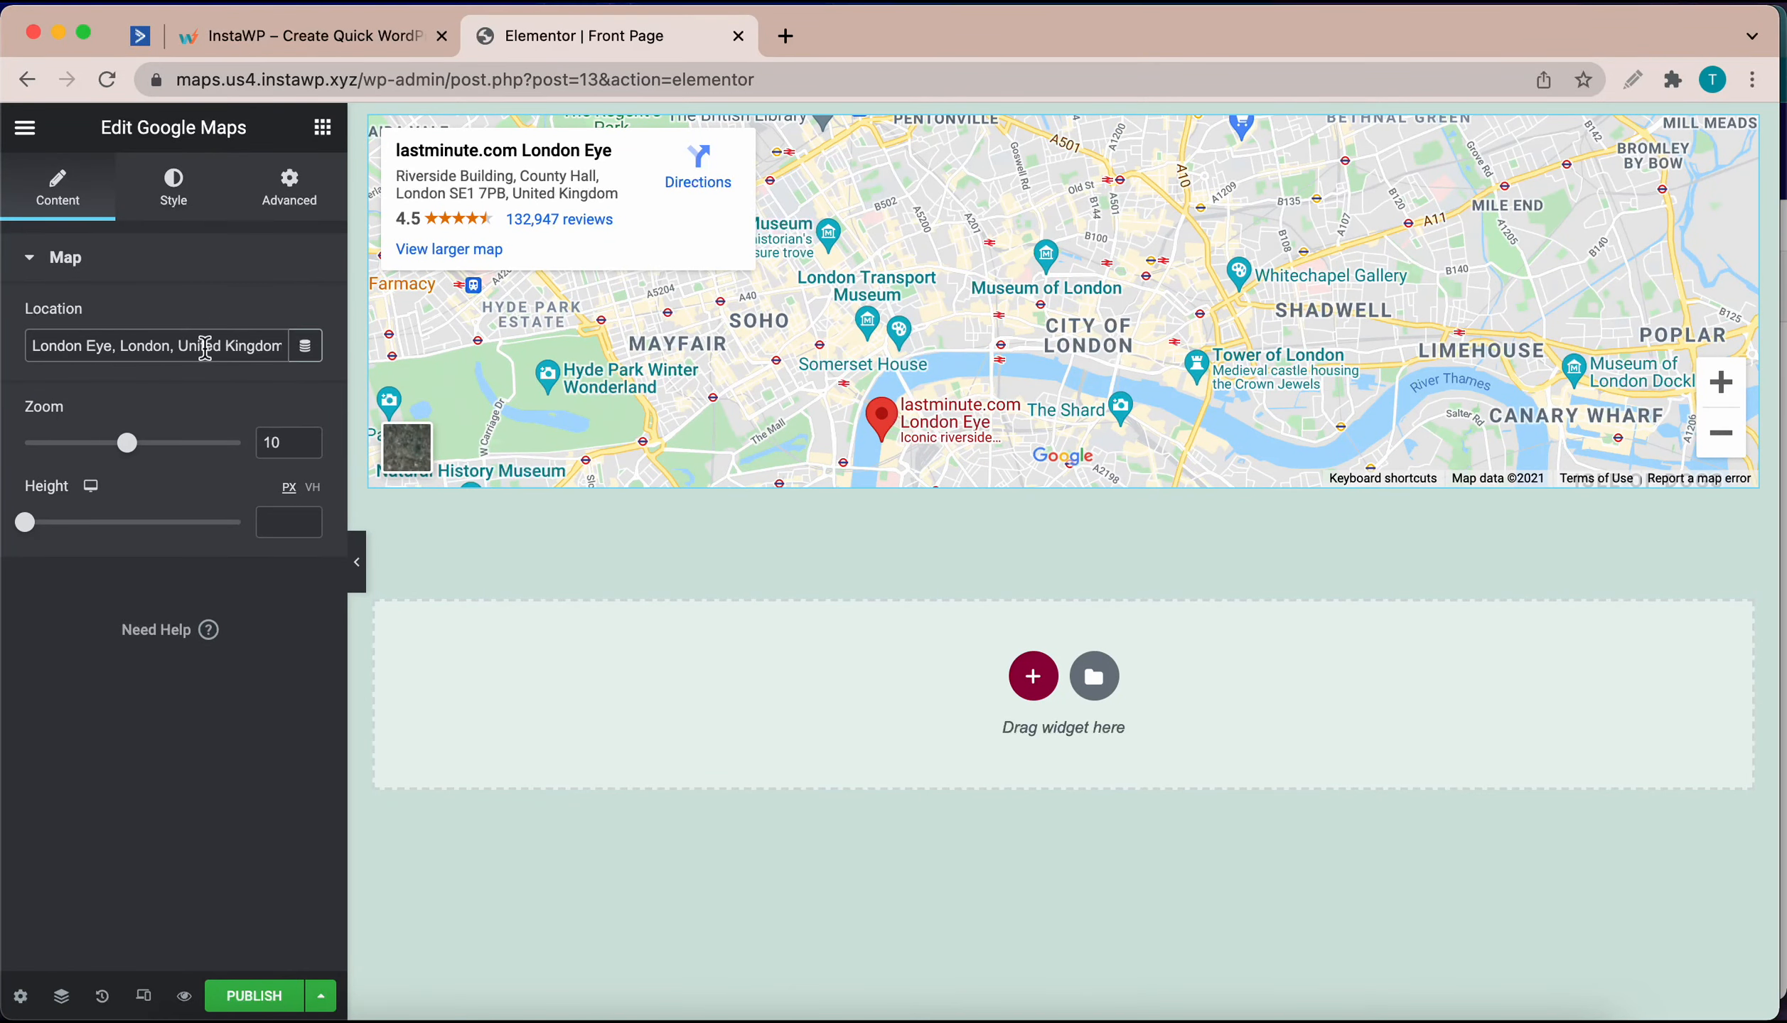
triple_click(204, 348)
key(BackSpace)
text(Ms)
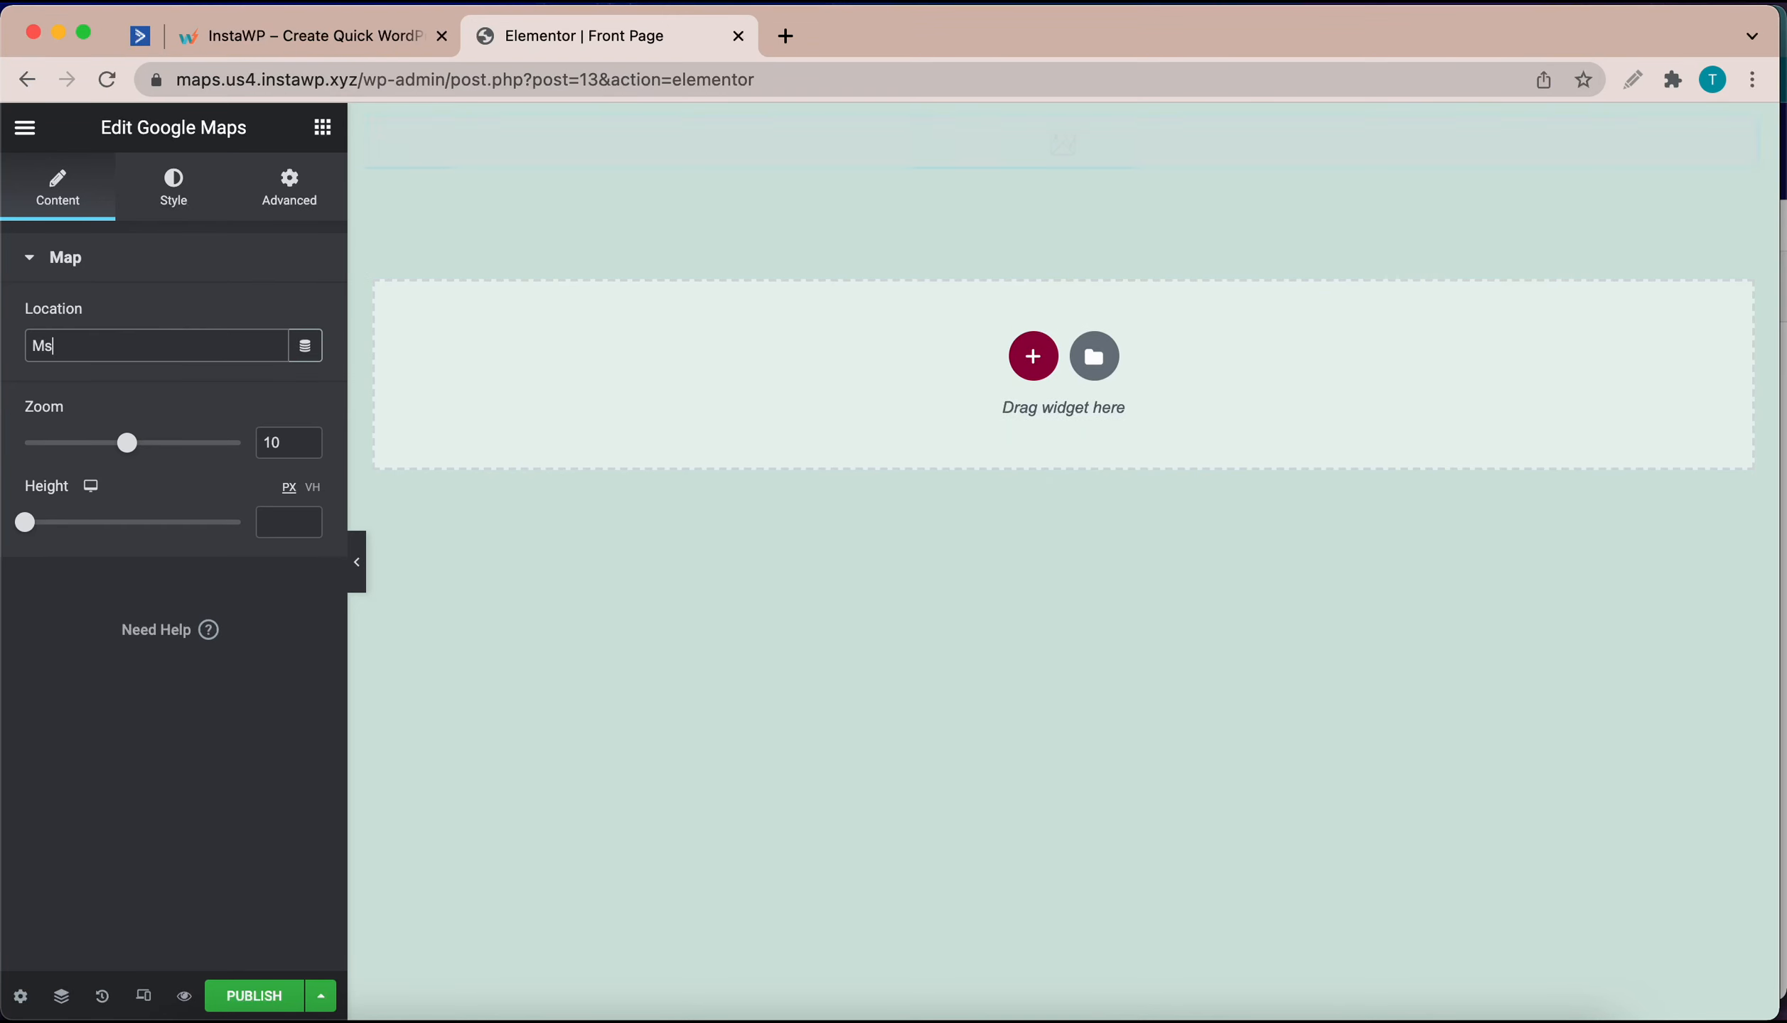
key(BackSpace)
text(useum )
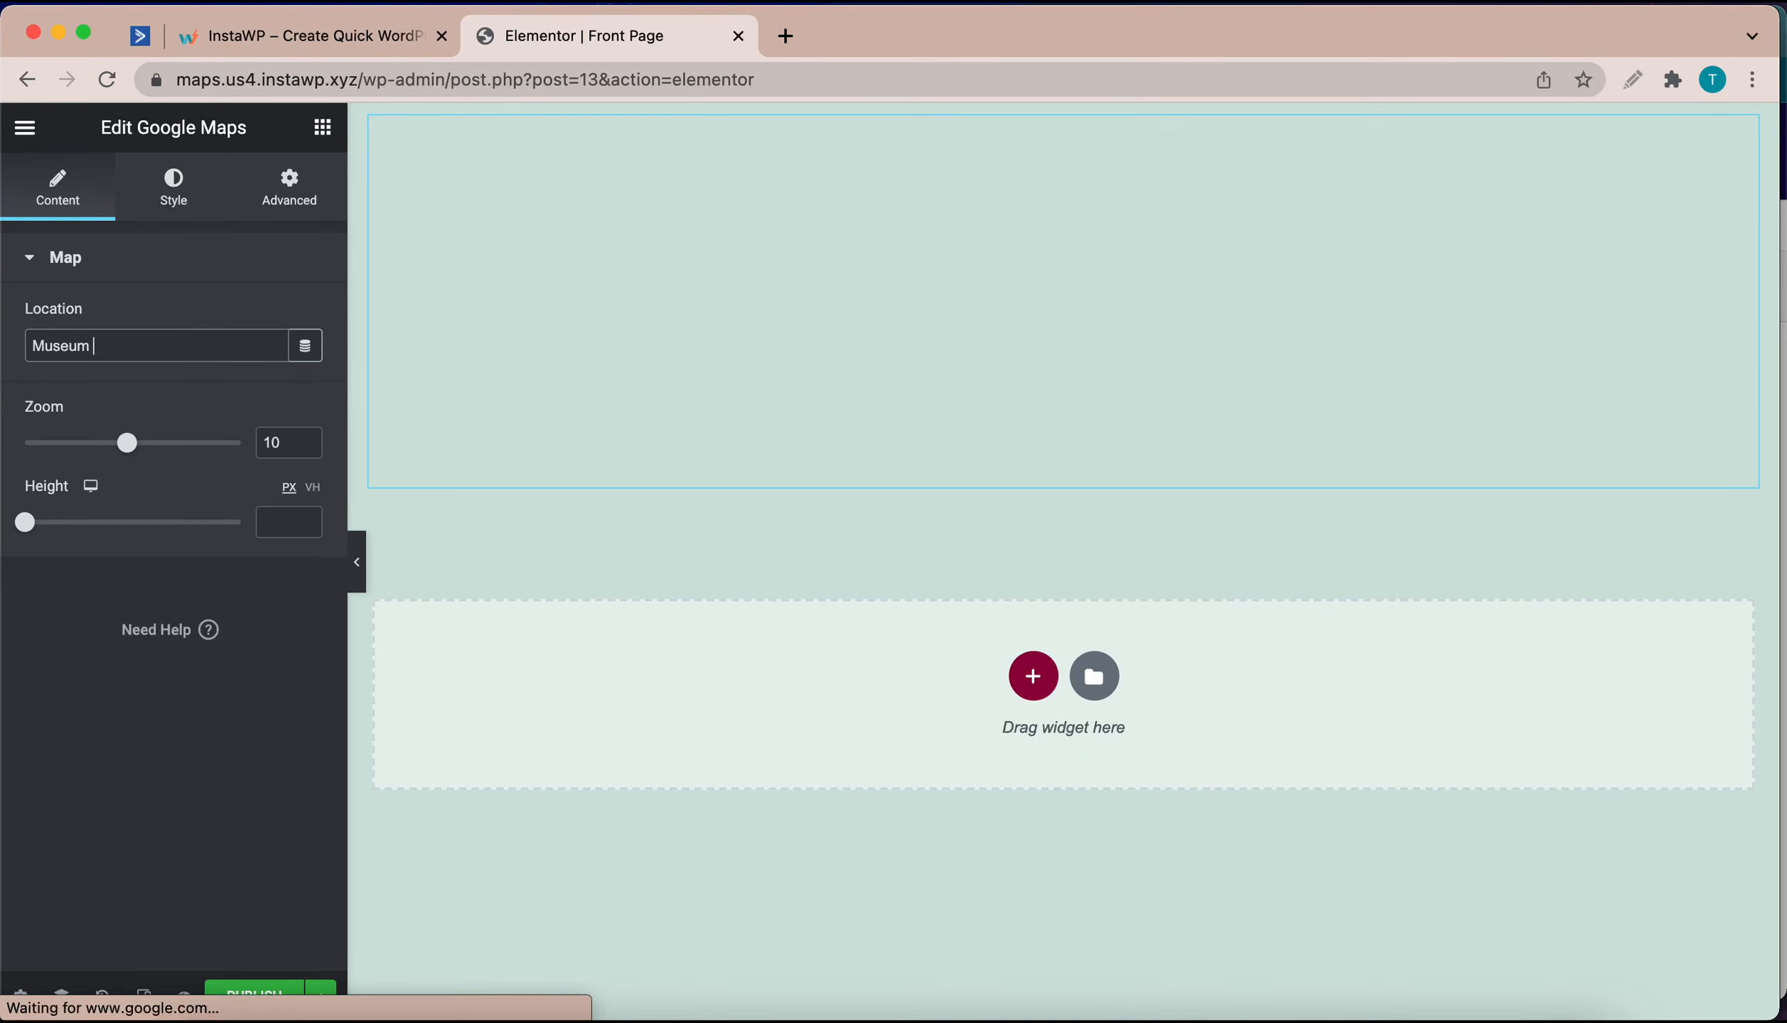
text(of Lon)
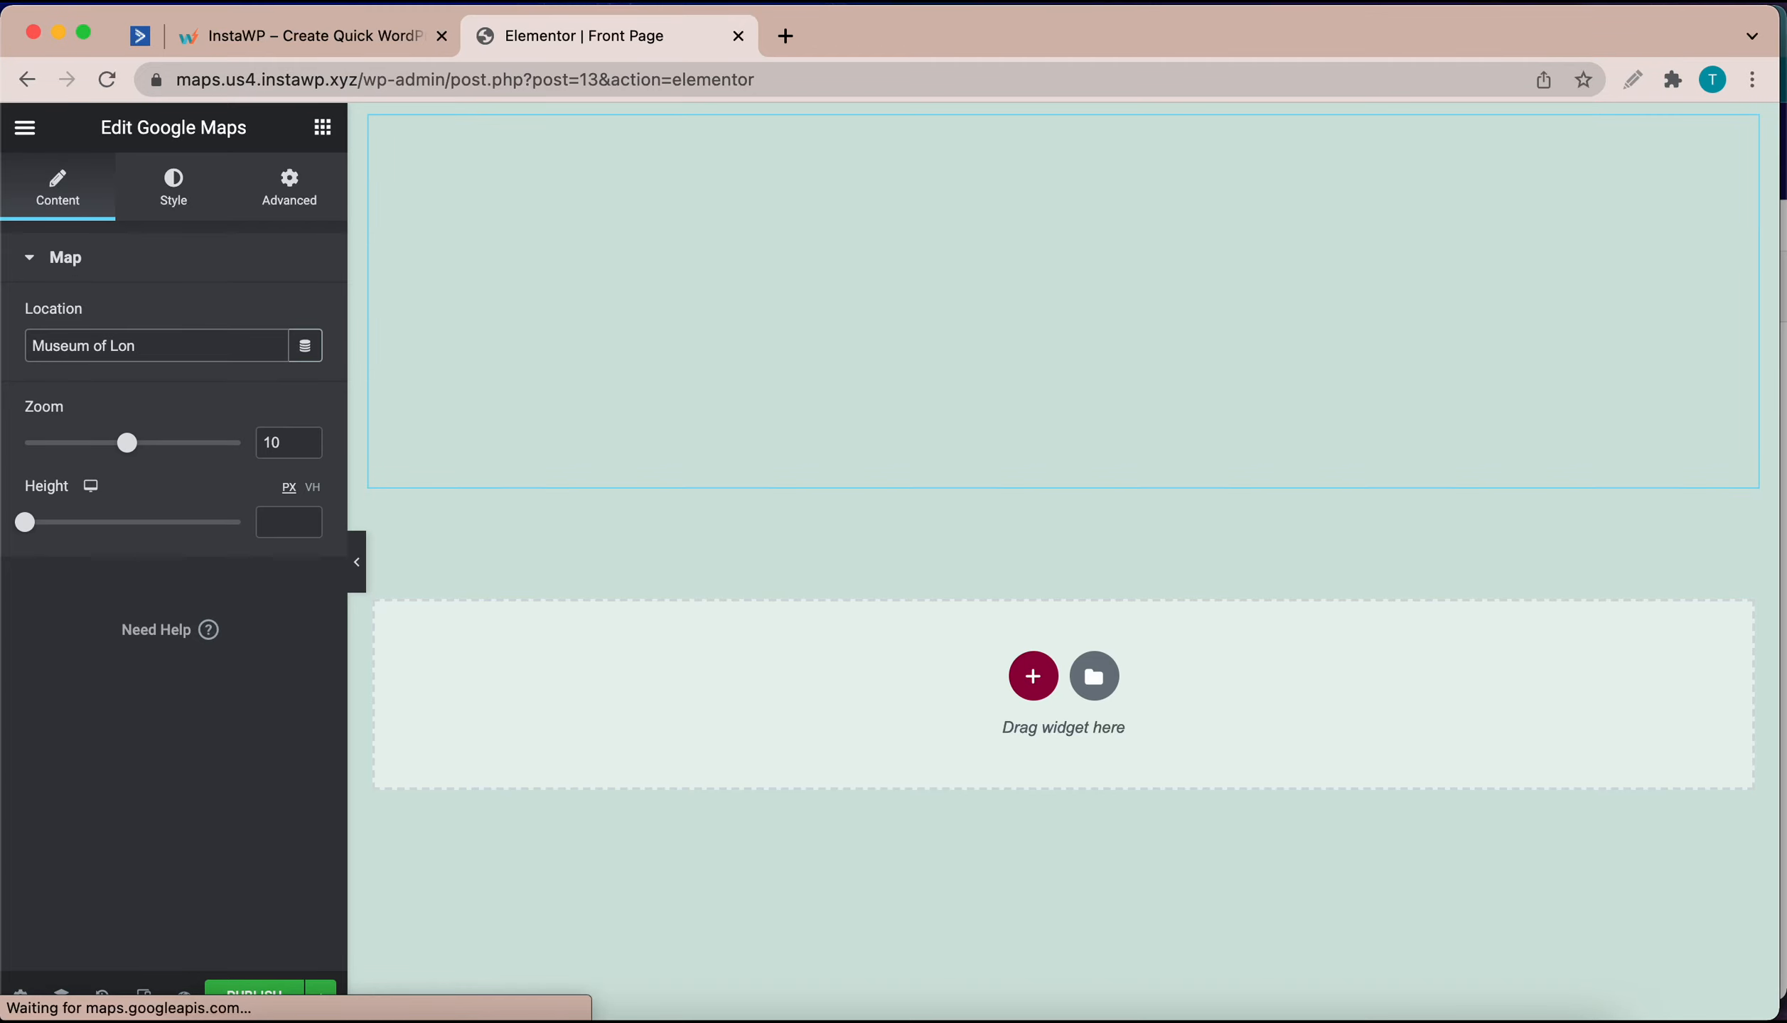
text(don)
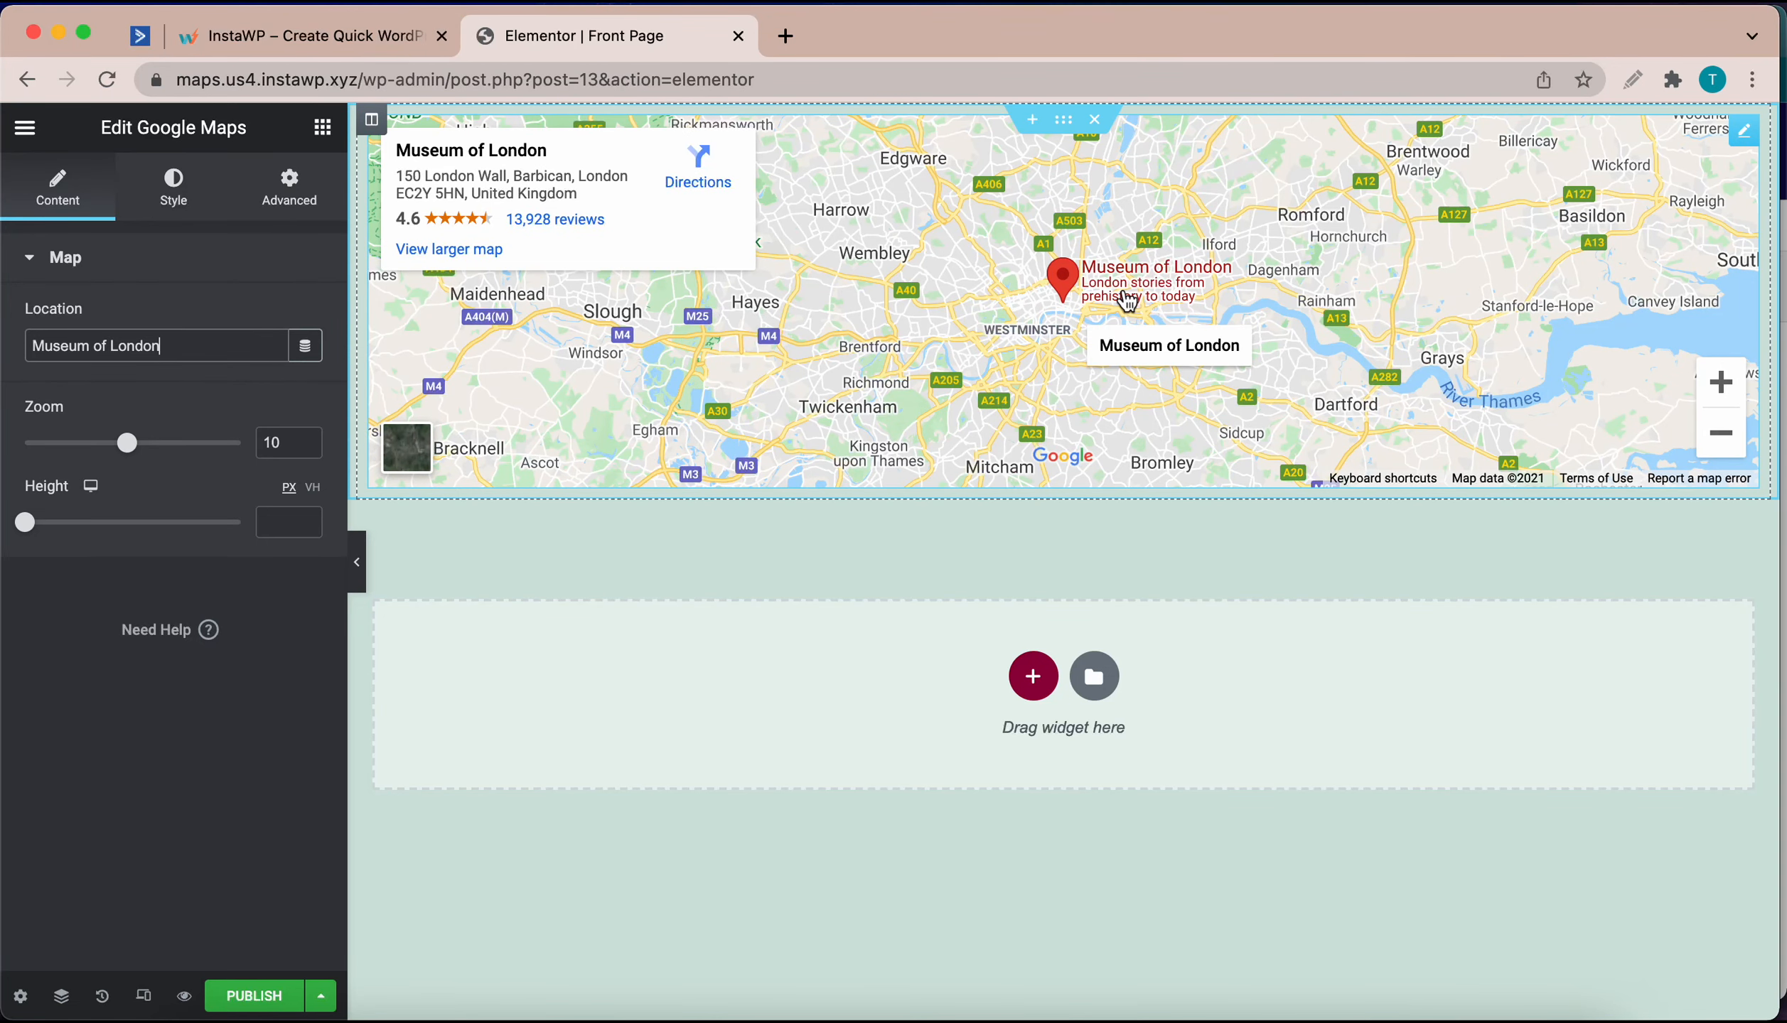
- Set the map widget's zoom to 13 and its height to 346 px
scroll(1127, 302, up, 2)
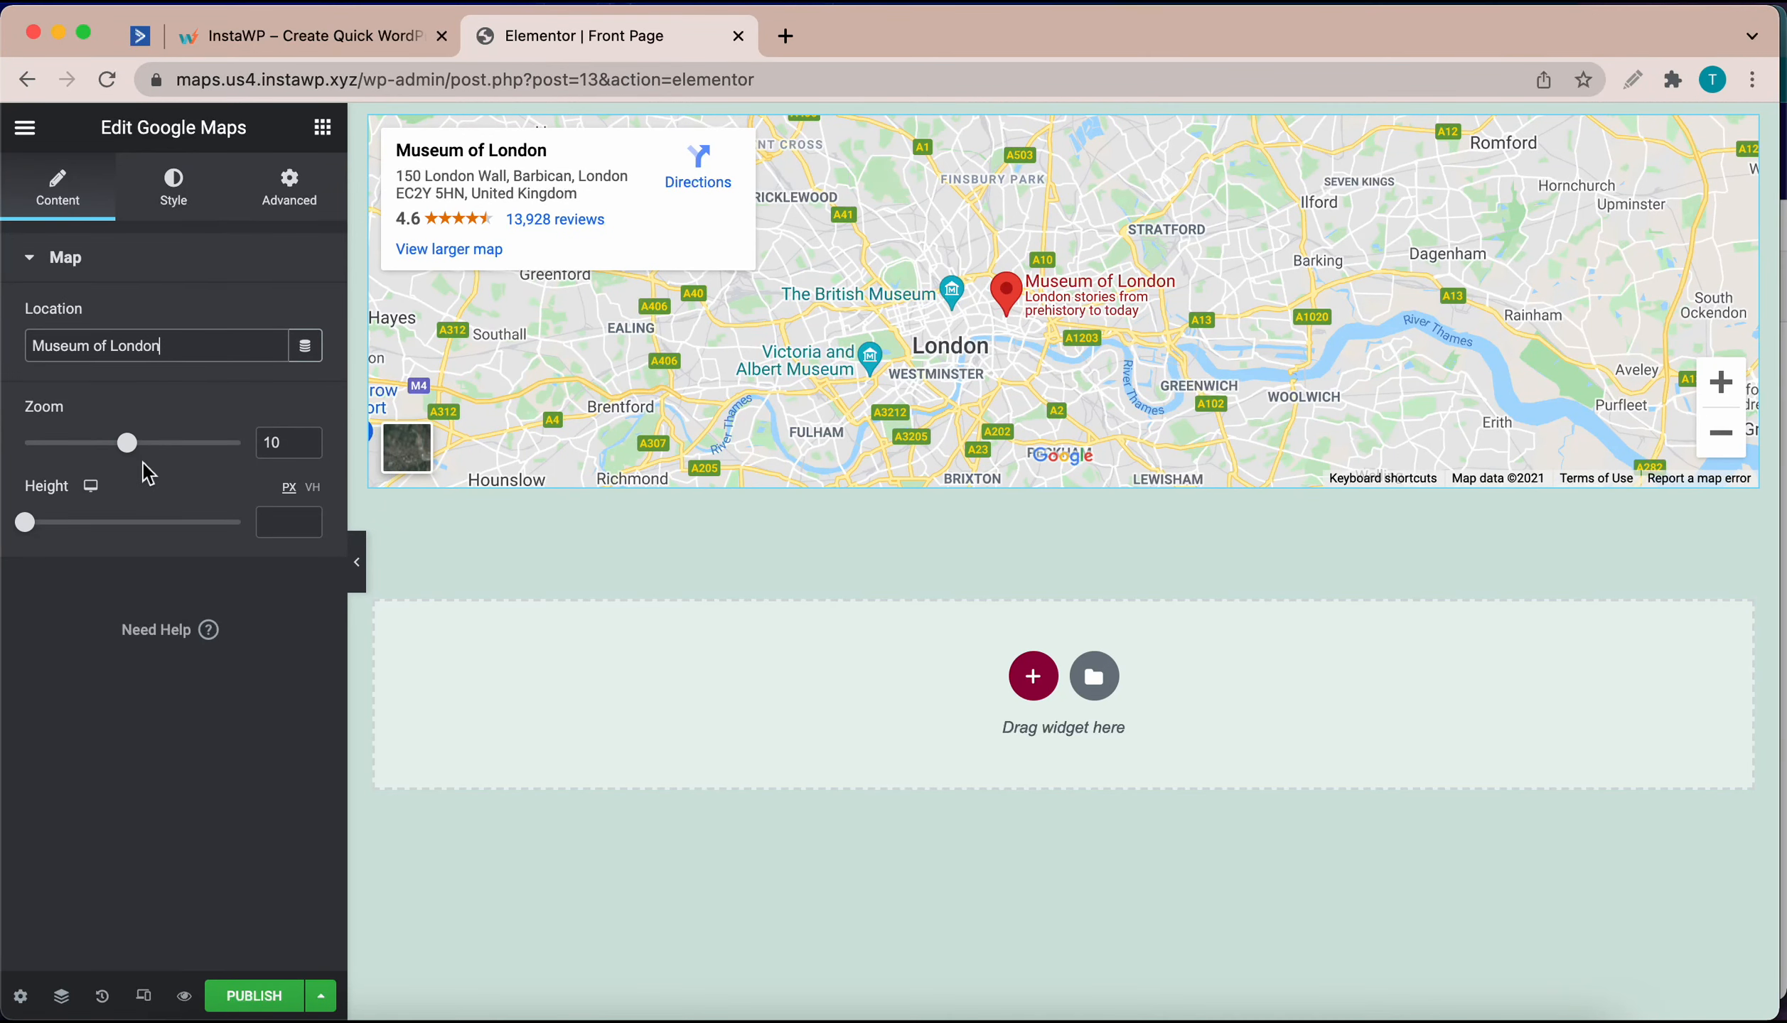
drag(129, 456, 168, 458)
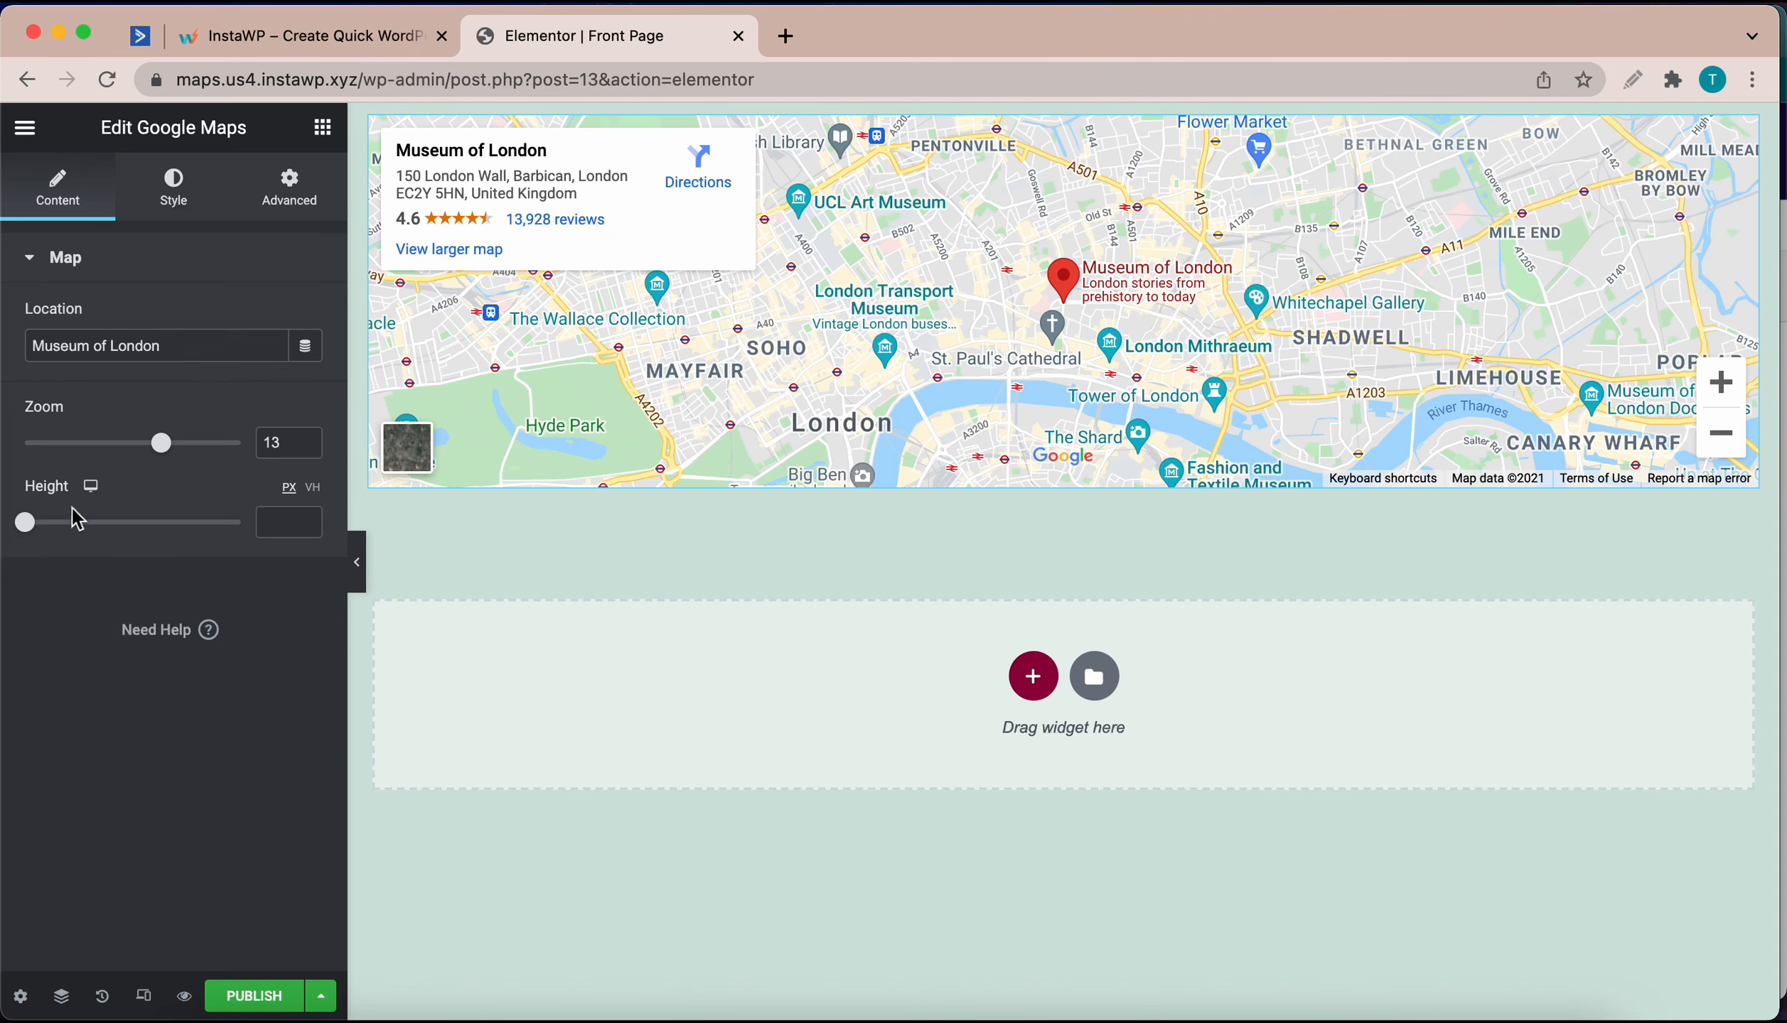
drag(24, 526, 78, 534)
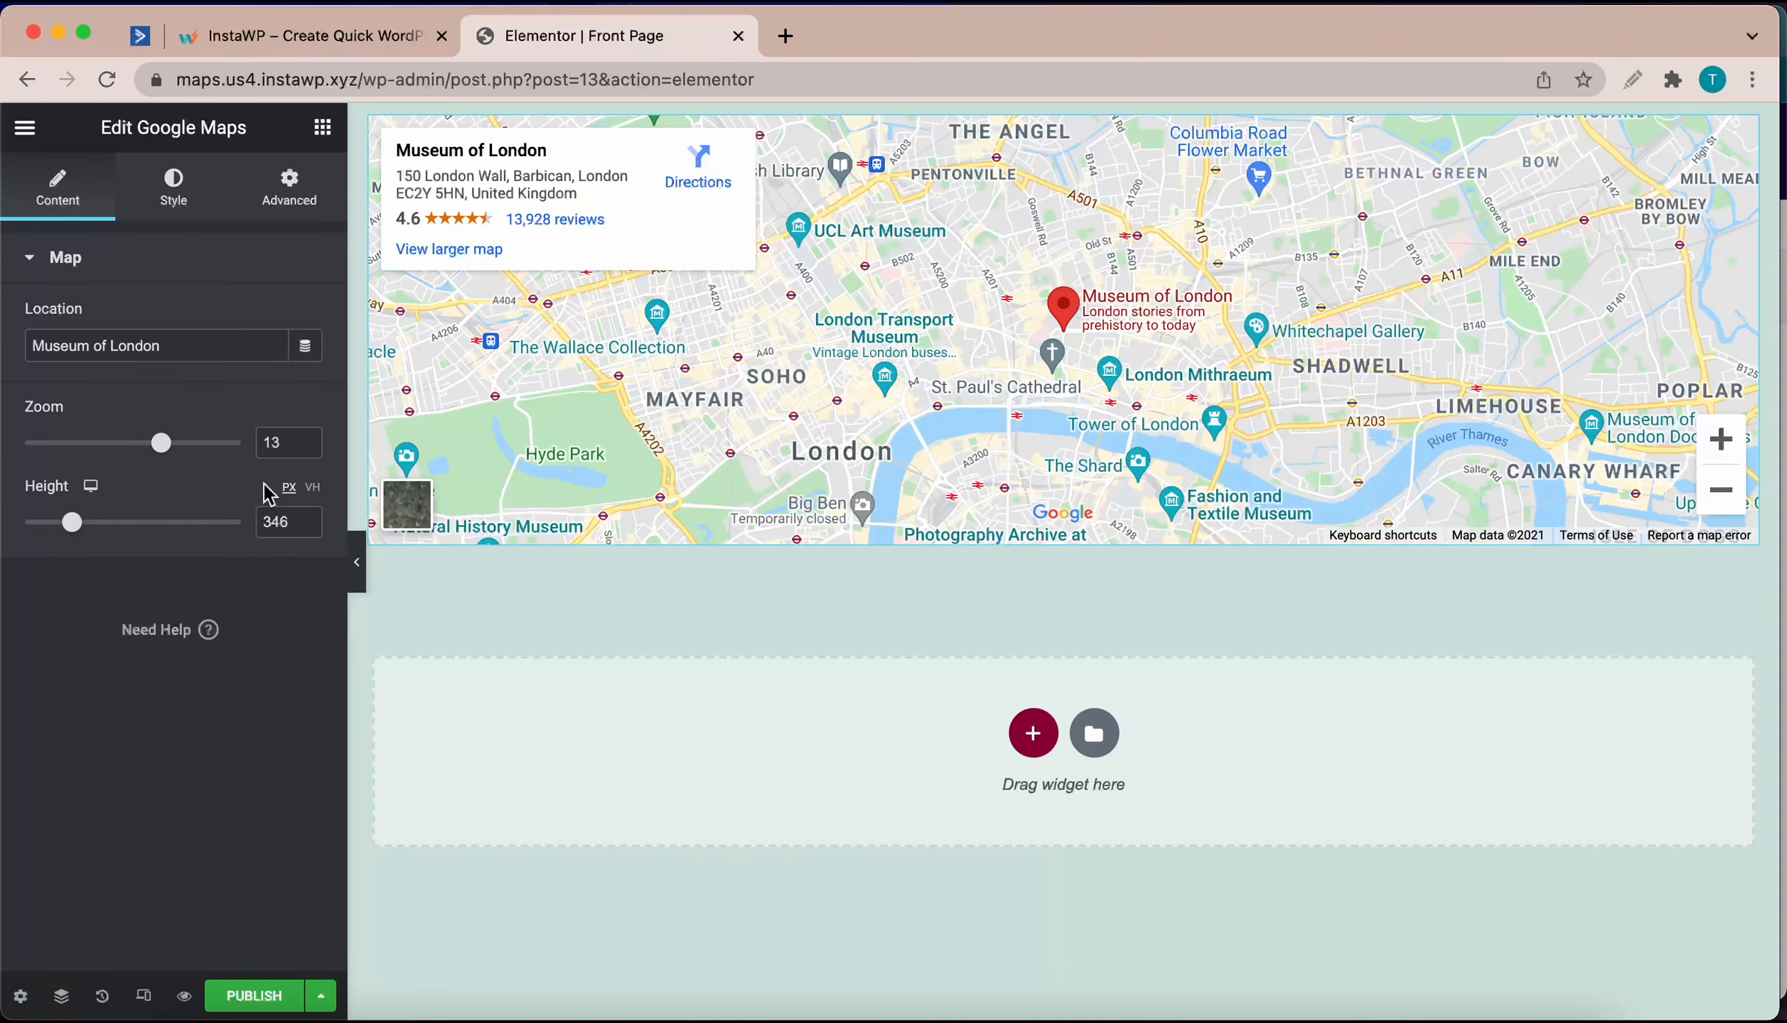
- Reduce the brightness CSS filter of the map's normal state to 86
click(174, 193)
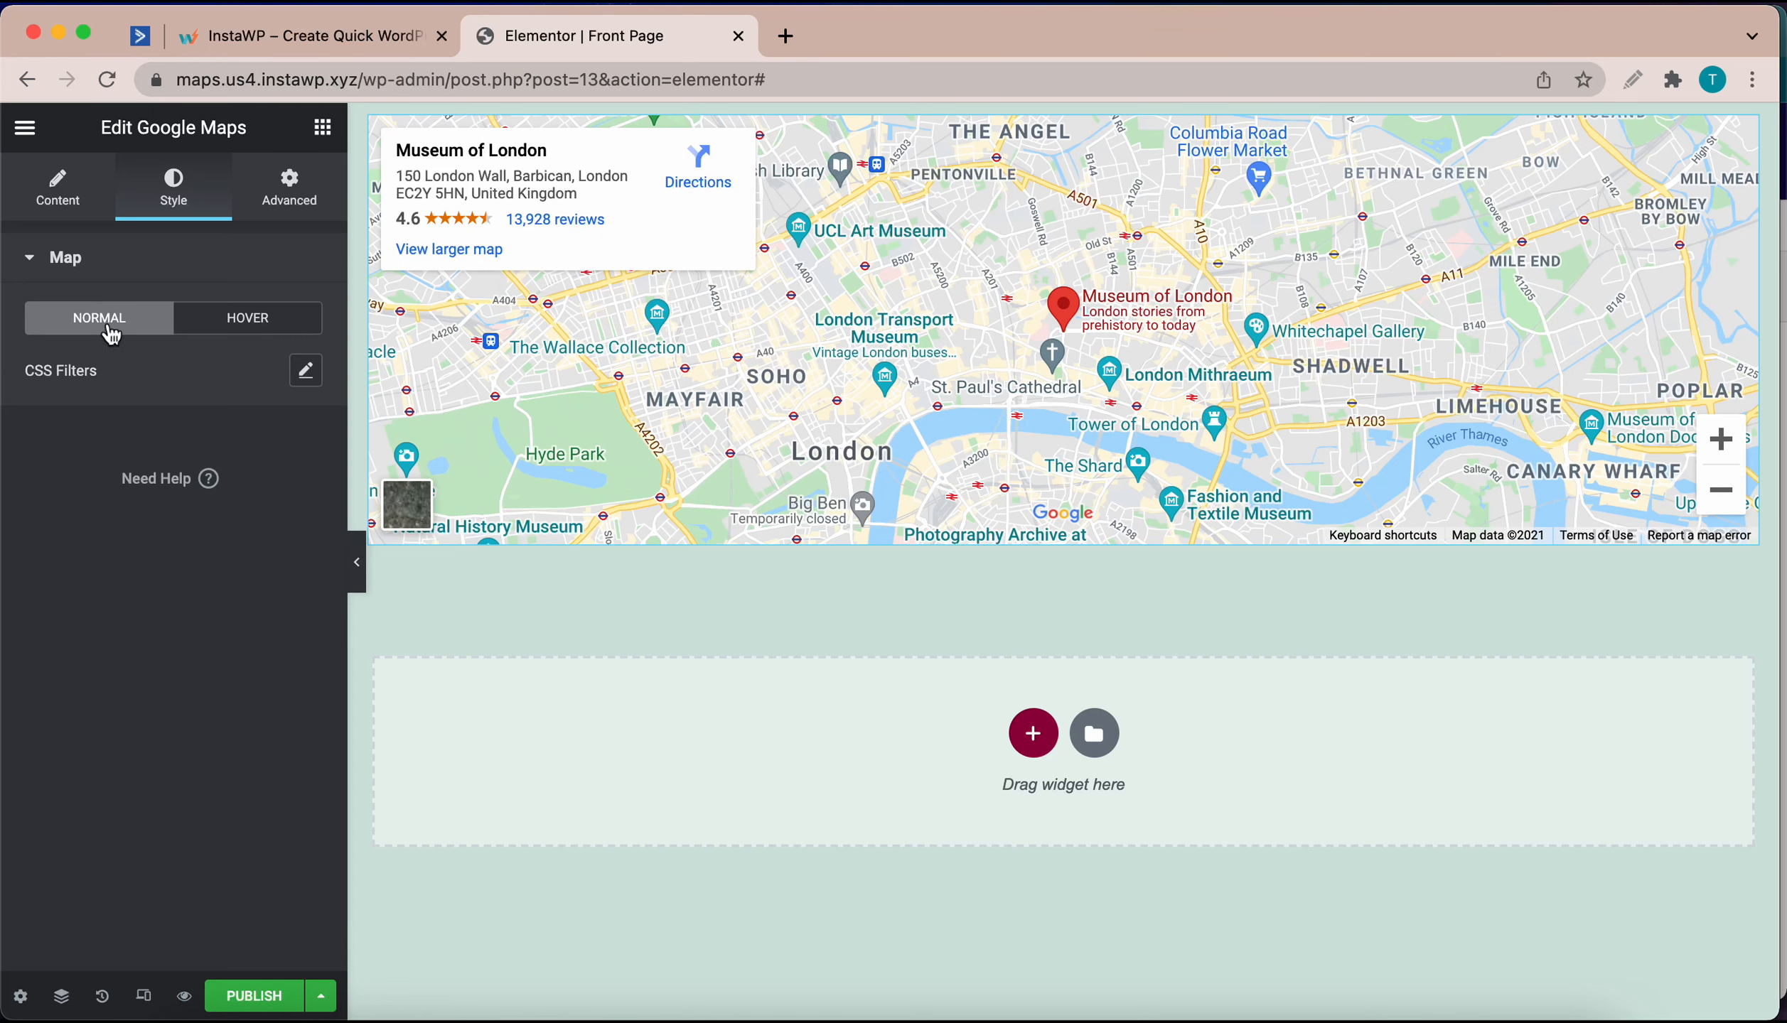
click(305, 370)
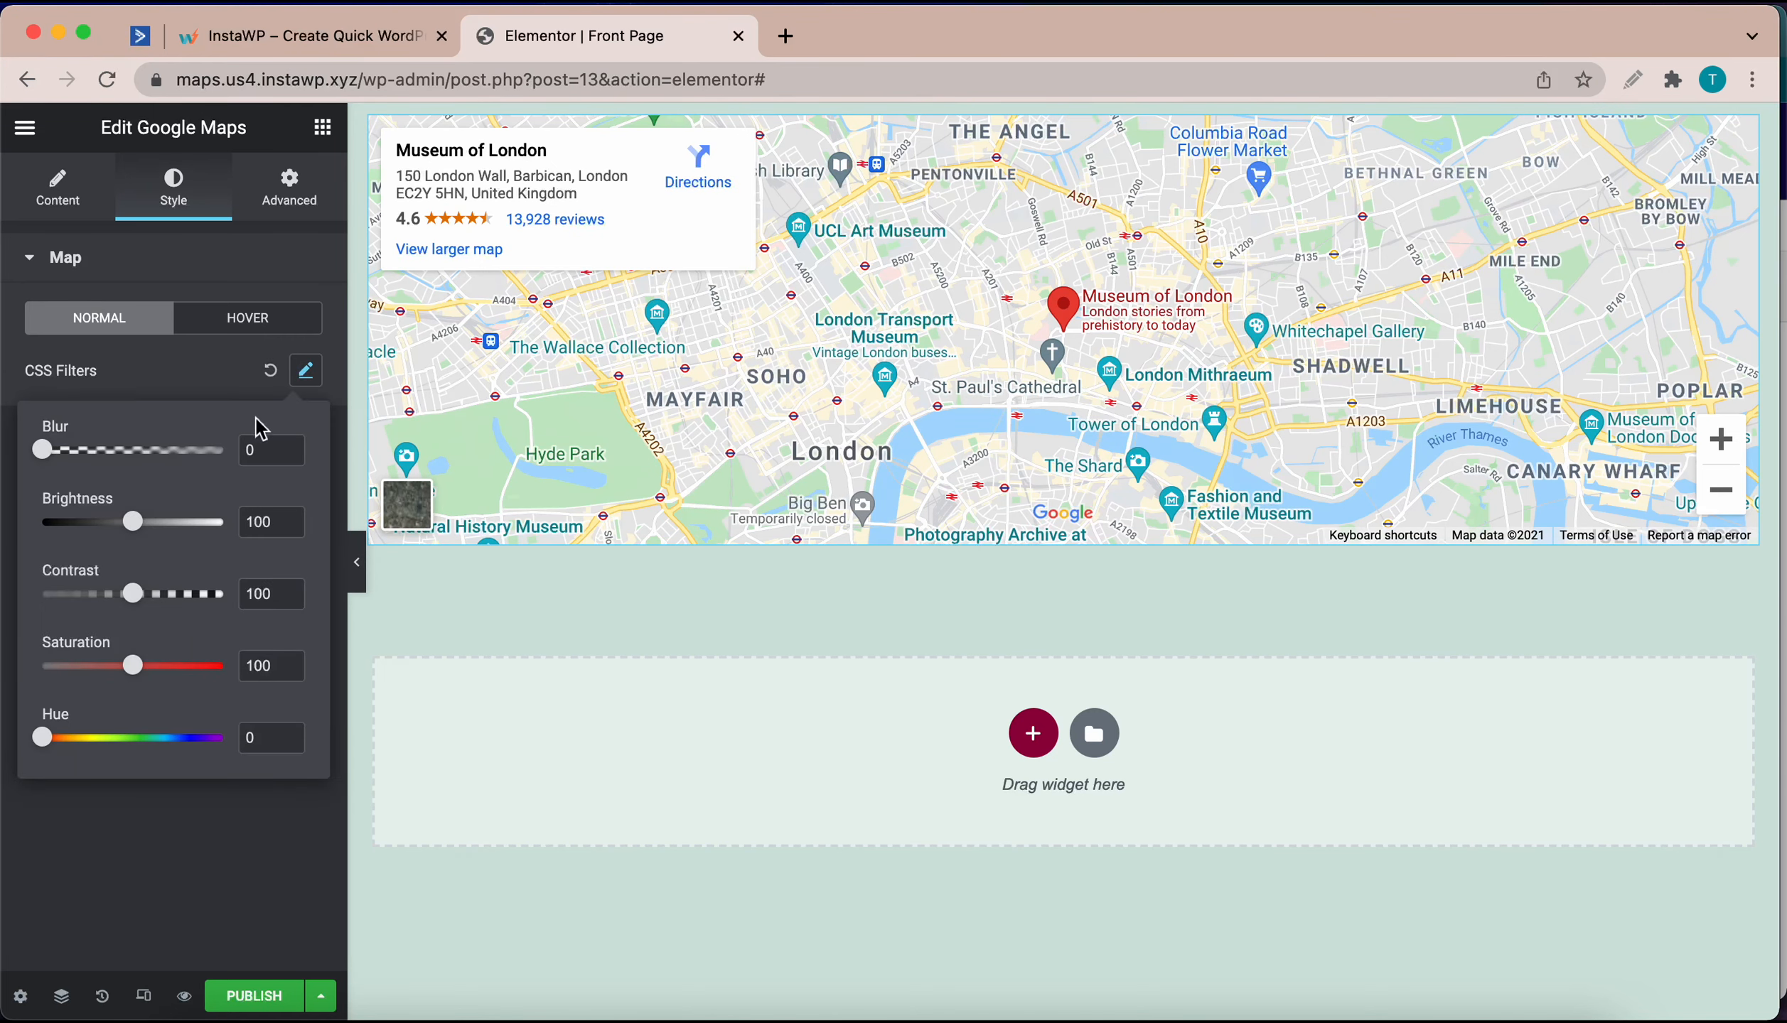
mouse_move(136, 516)
mouse_down()
mouse_move(87, 519)
mouse_move(143, 520)
mouse_move(121, 529)
mouse_up()
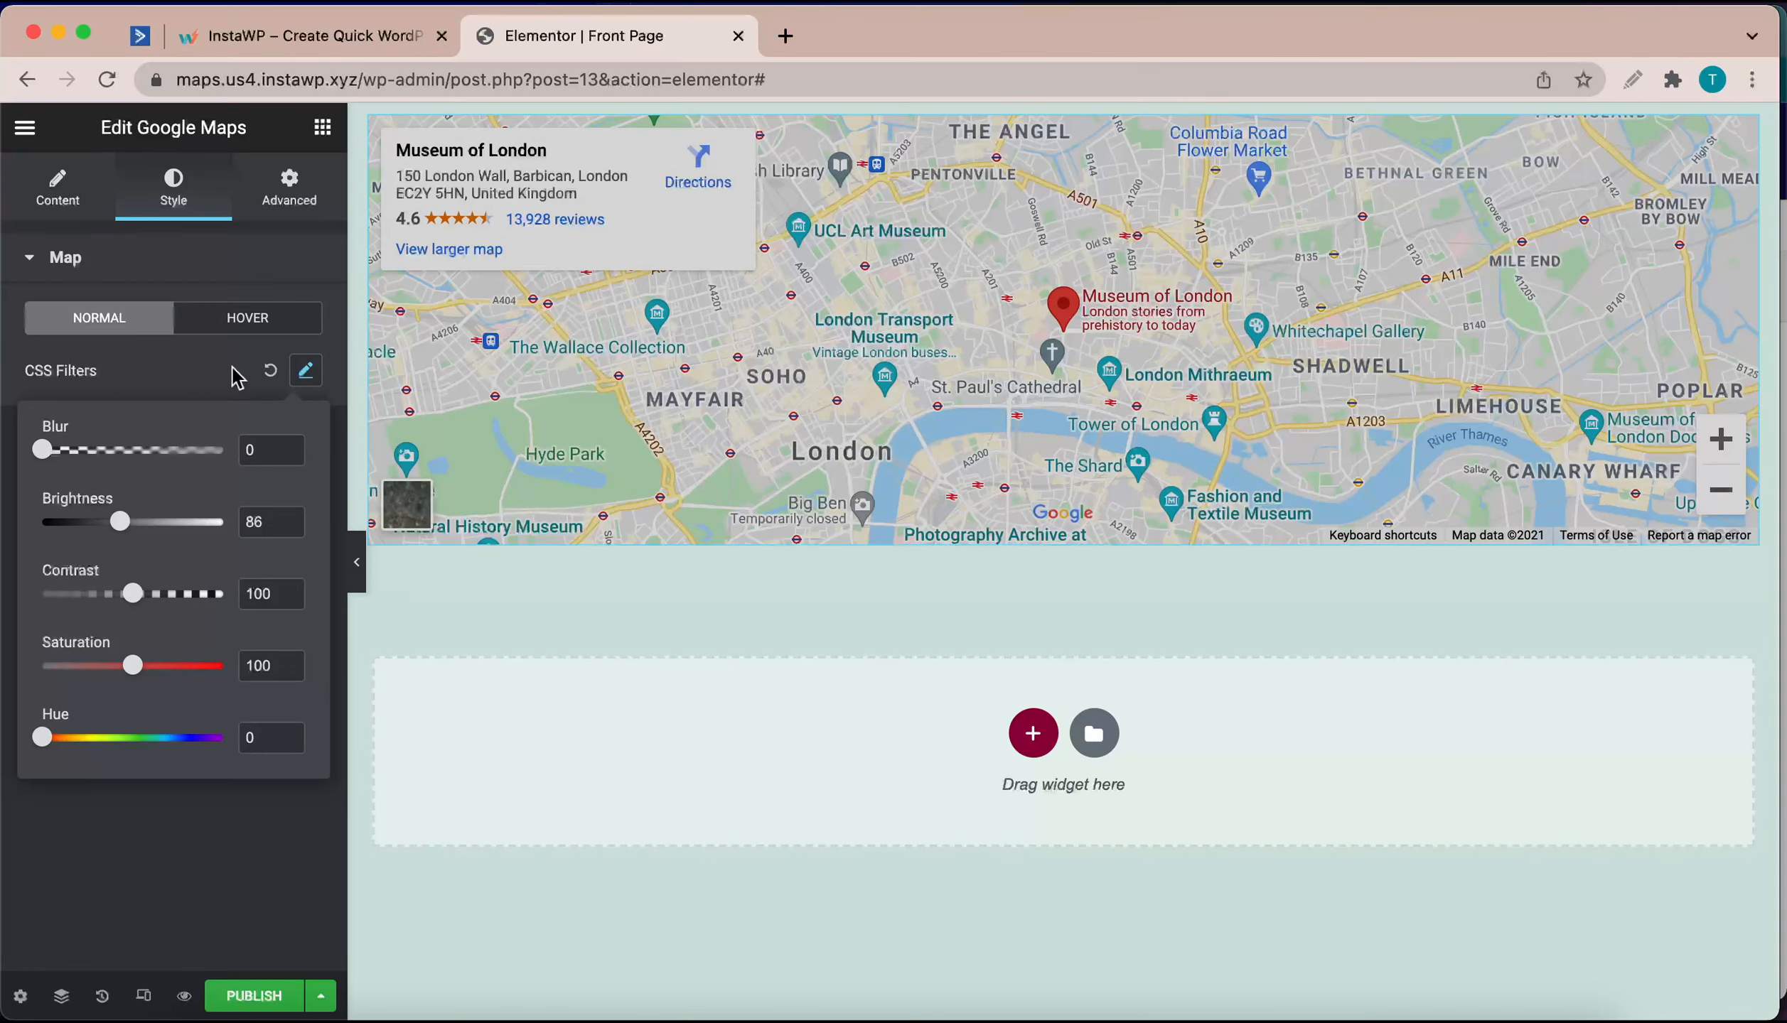
- Try out the CSS filters for the map's hover state, leaving brightness at 100, saturation at 101 and hue at 0
click(229, 333)
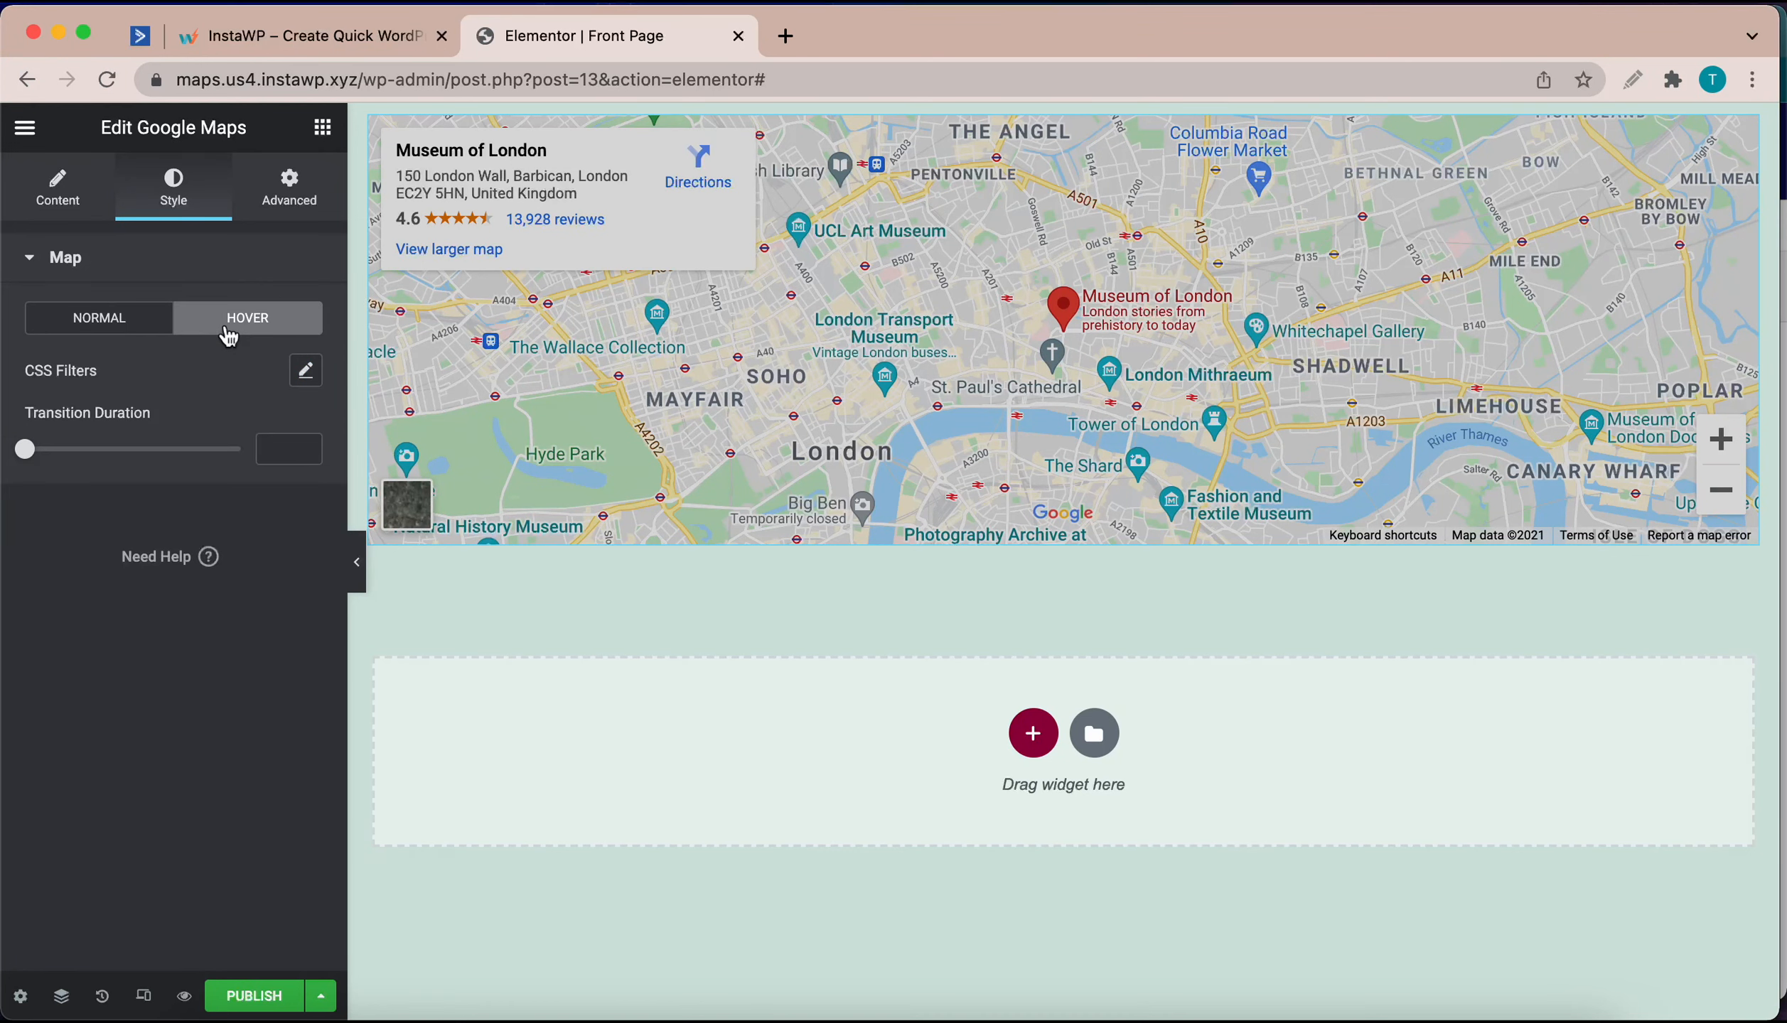
click(306, 371)
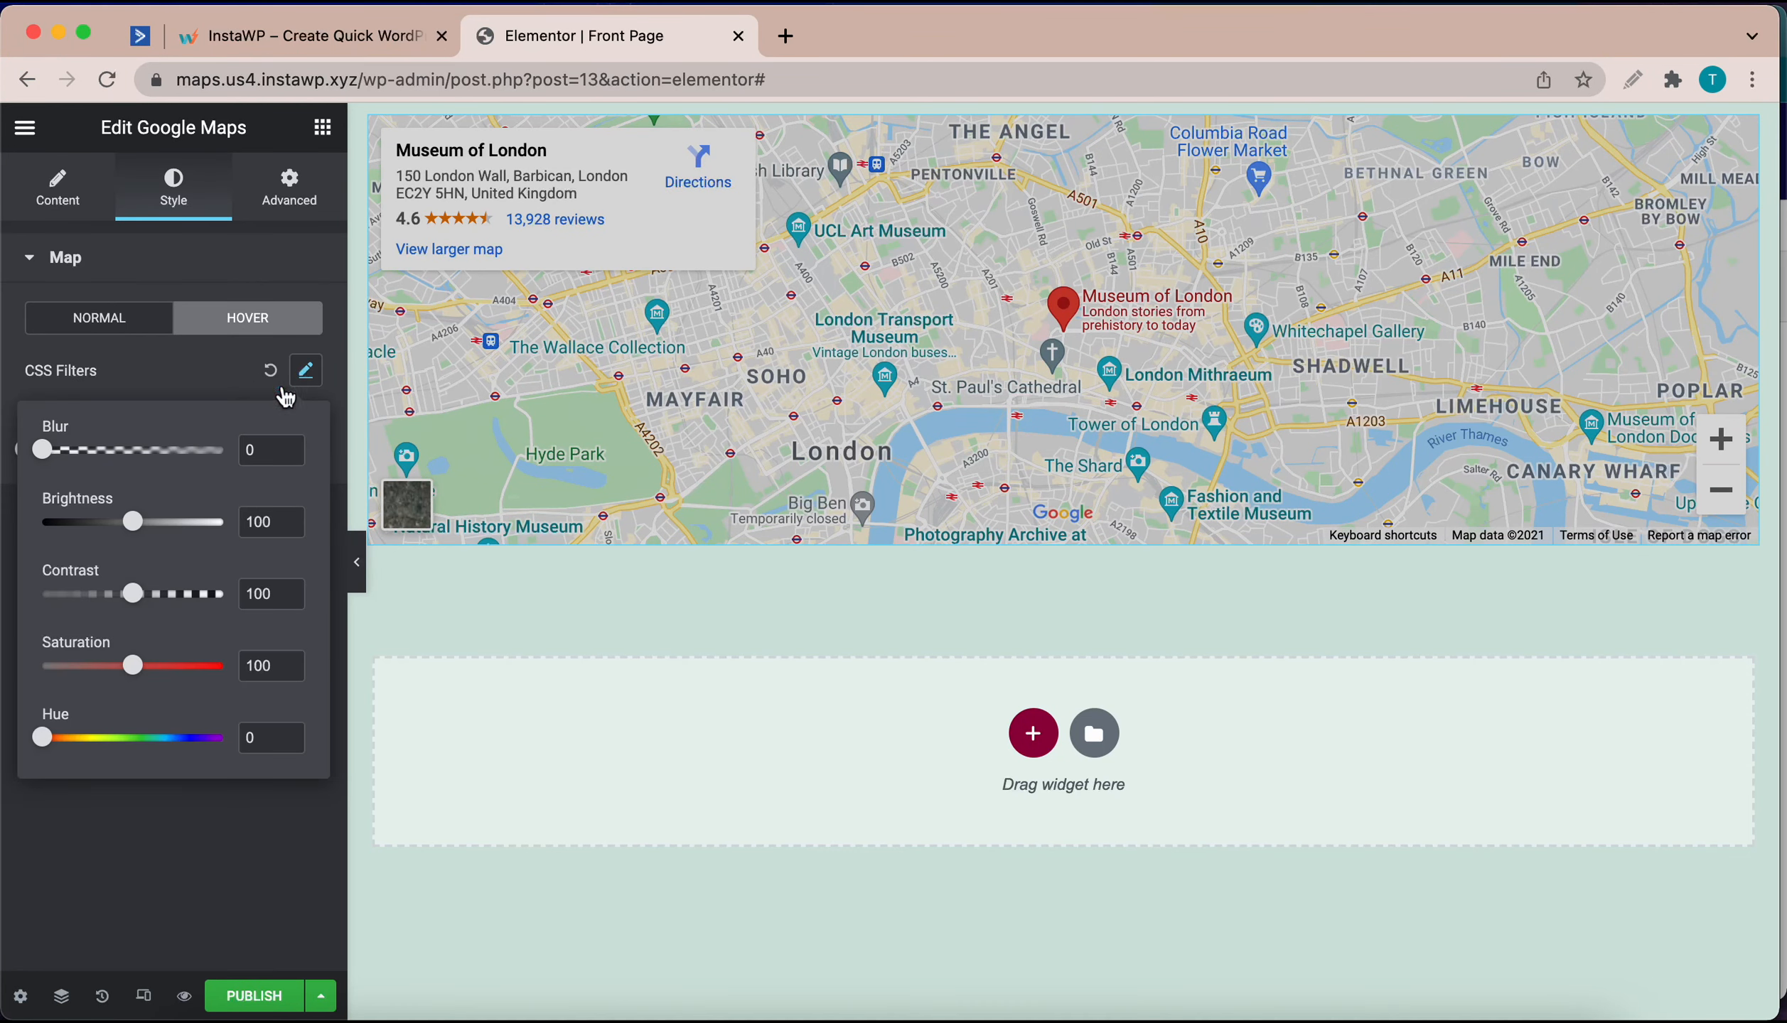
drag(141, 535, 149, 536)
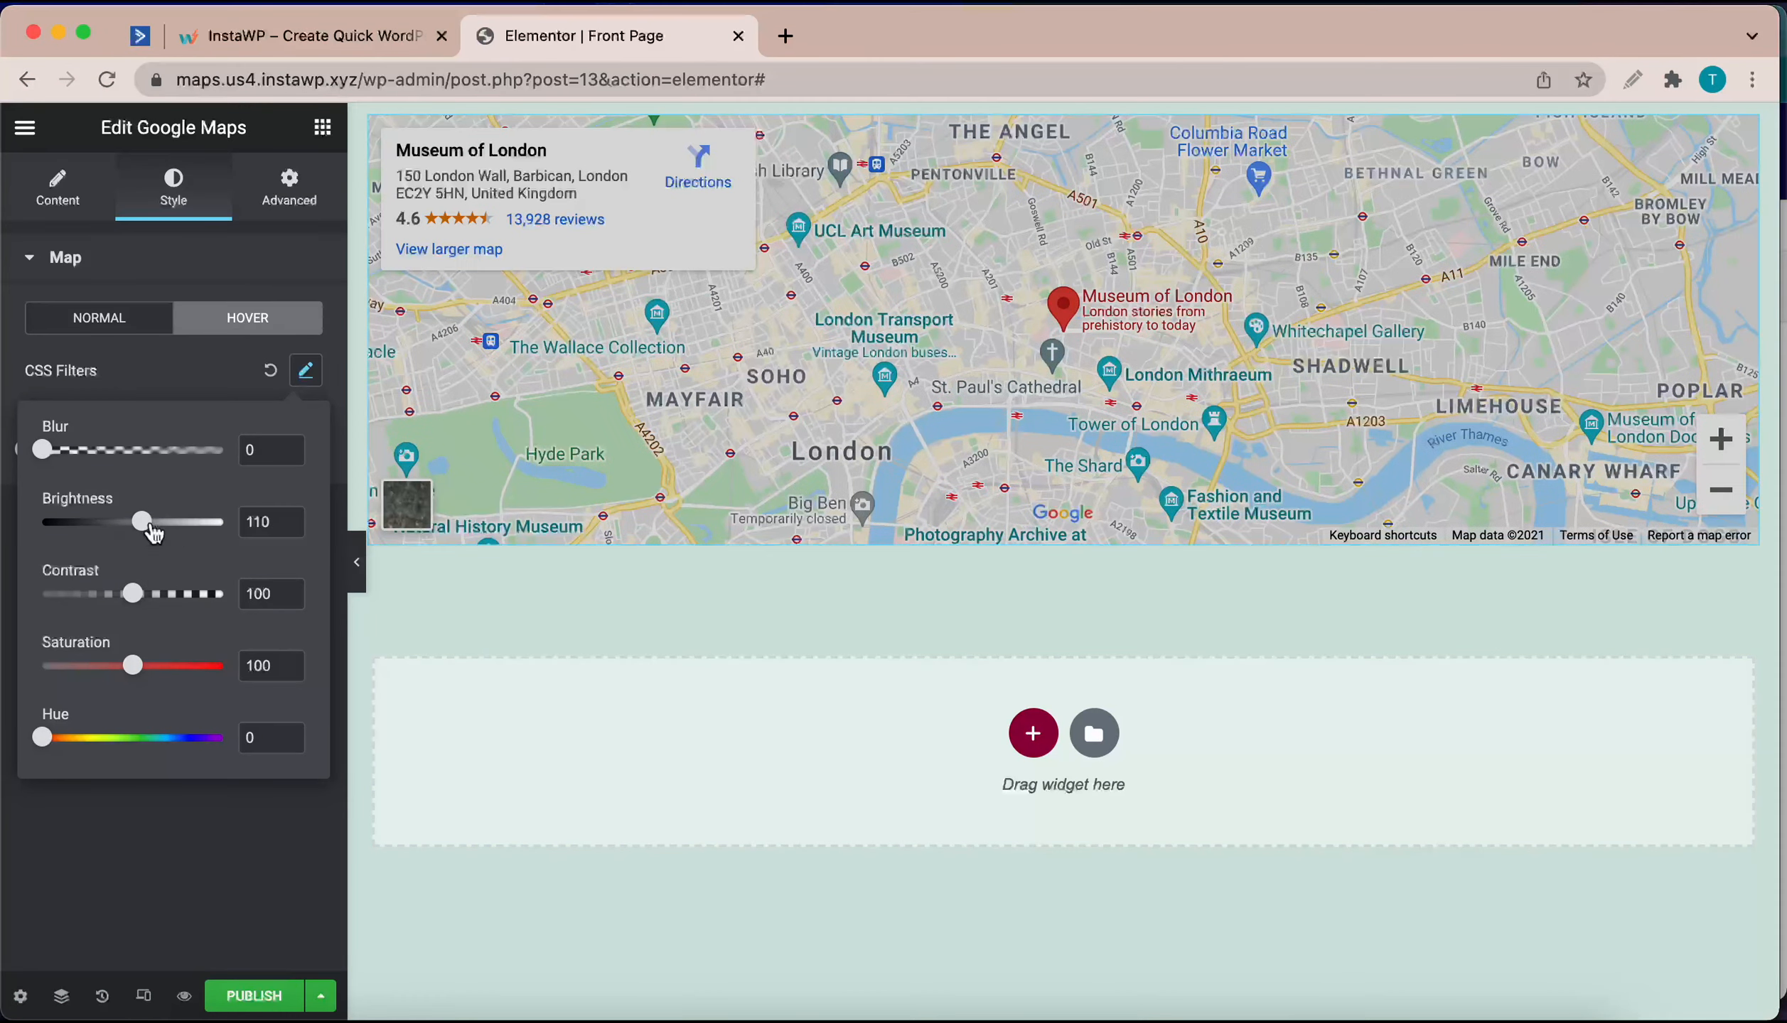
drag(154, 531, 146, 533)
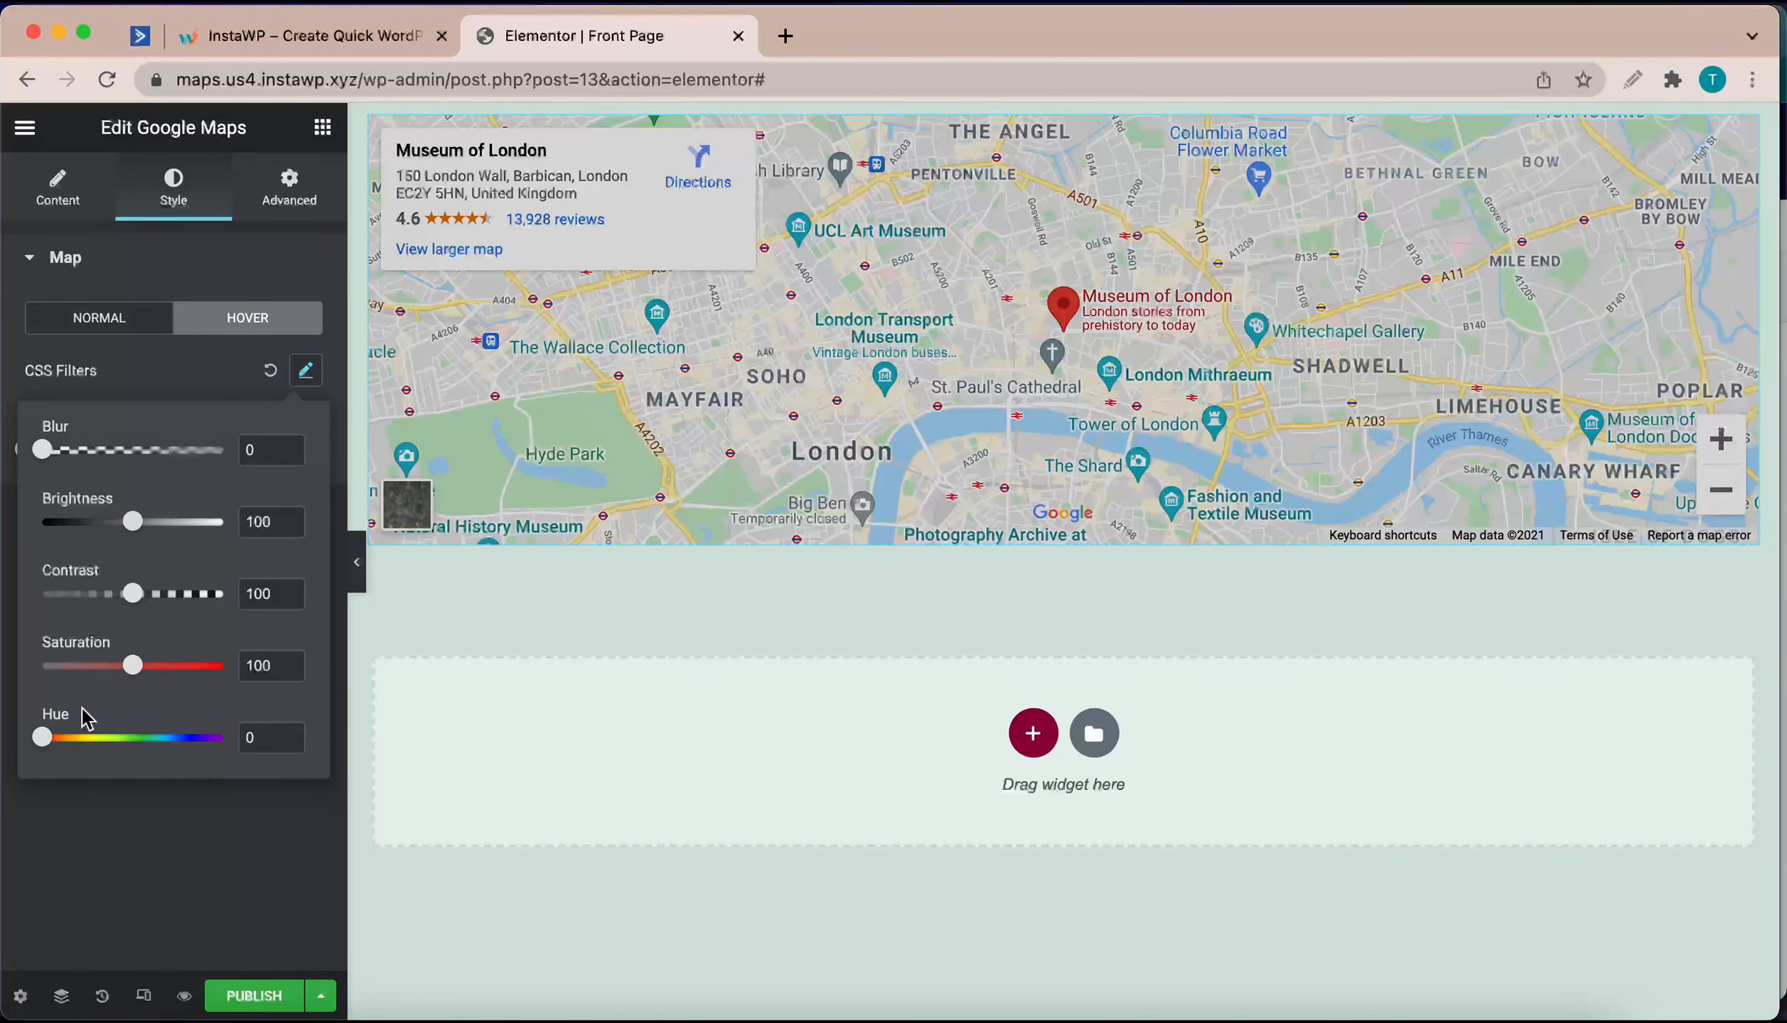
drag(42, 738, 208, 738)
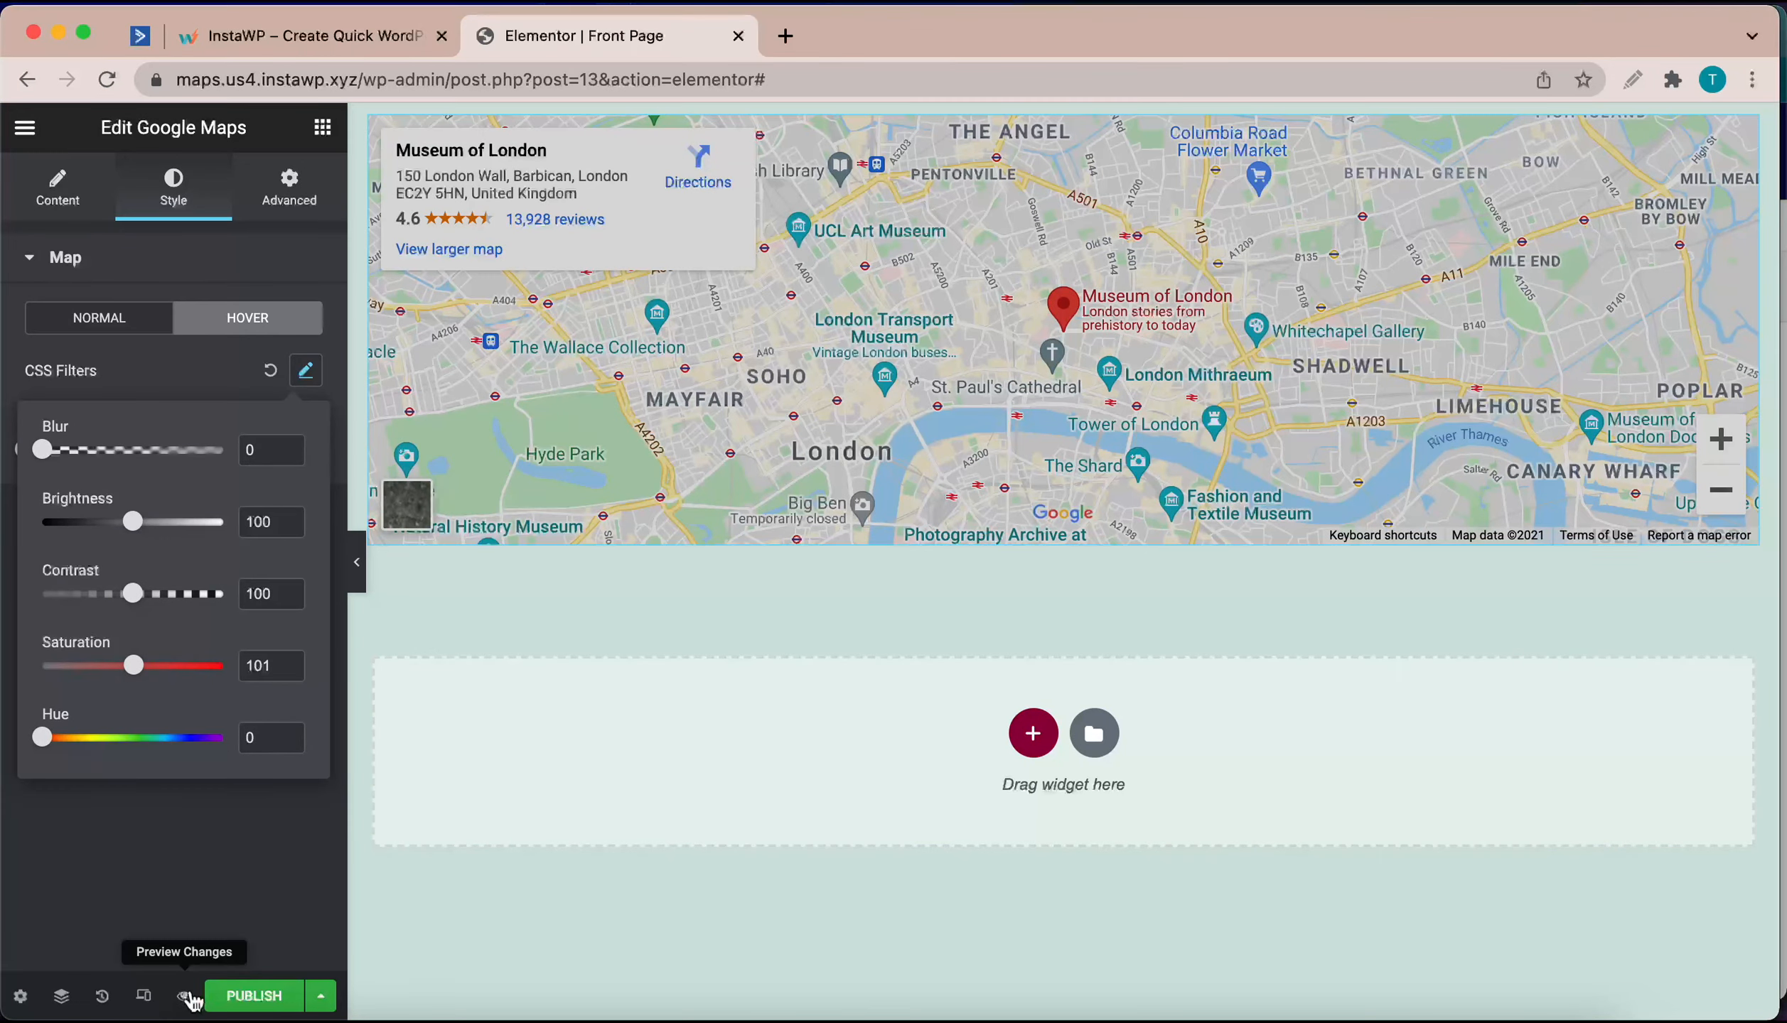
- Preview the page with the styled map in the browser and return to the Elementor editor
click(186, 996)
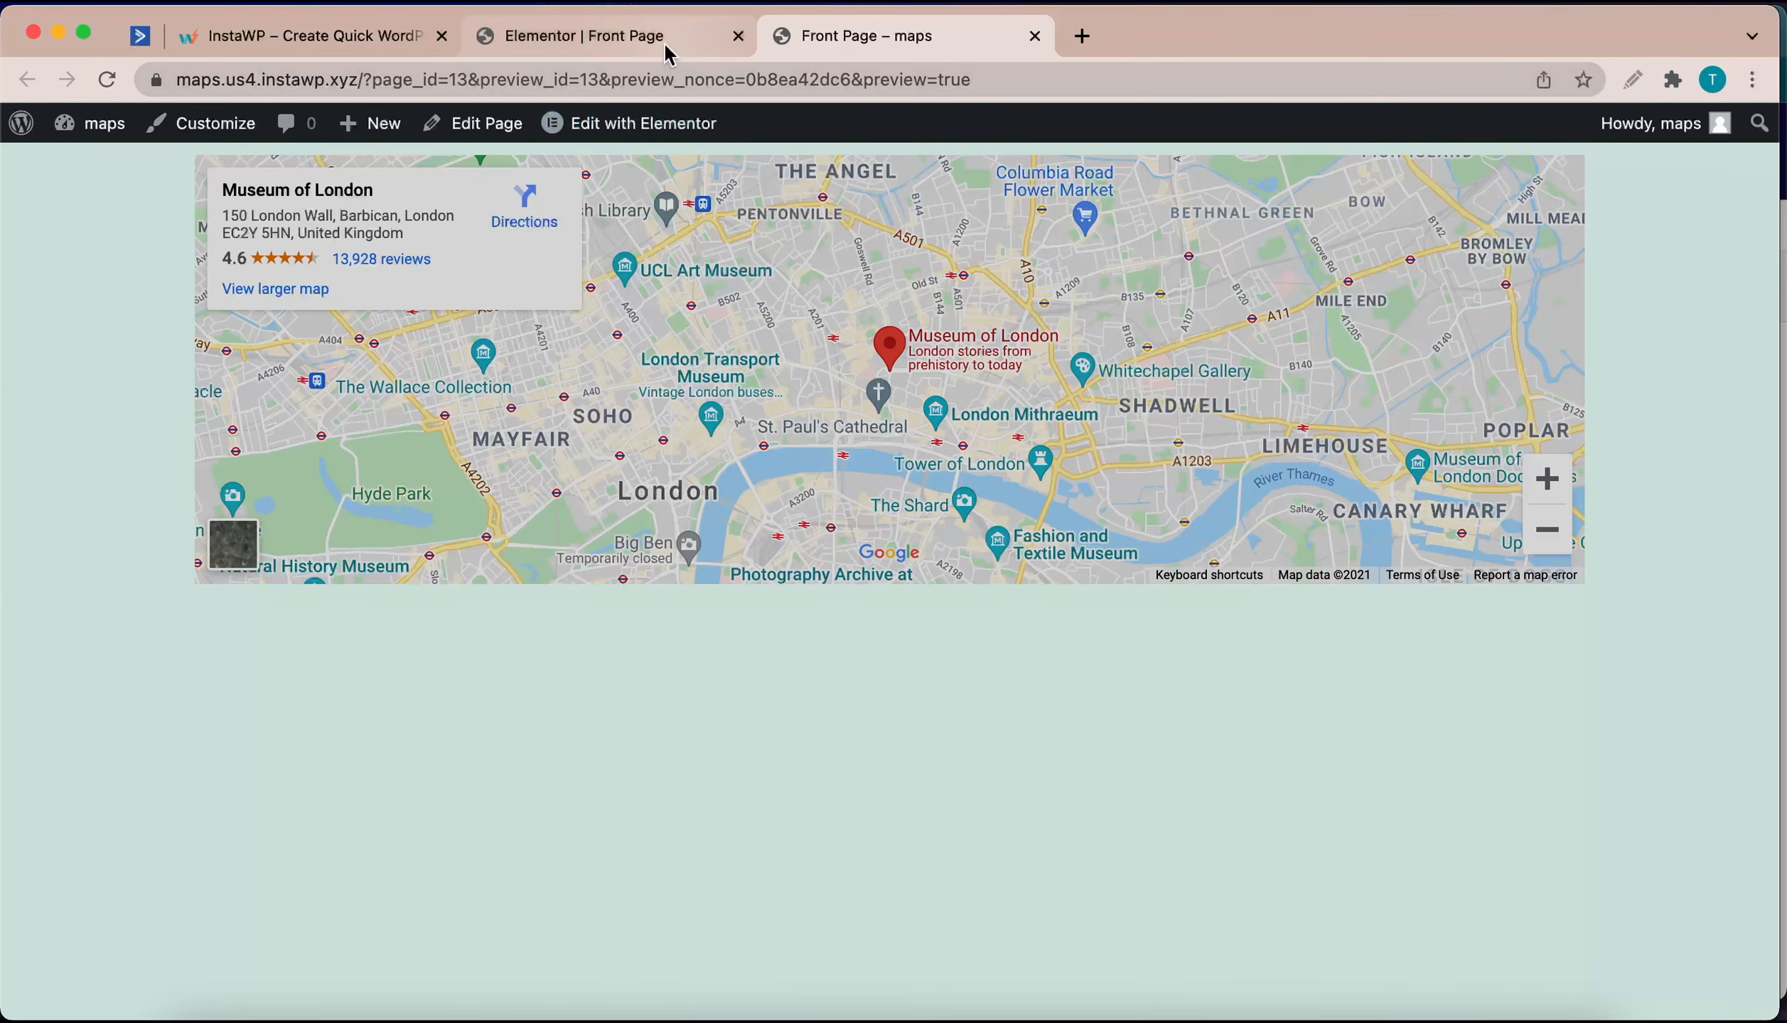
click(661, 38)
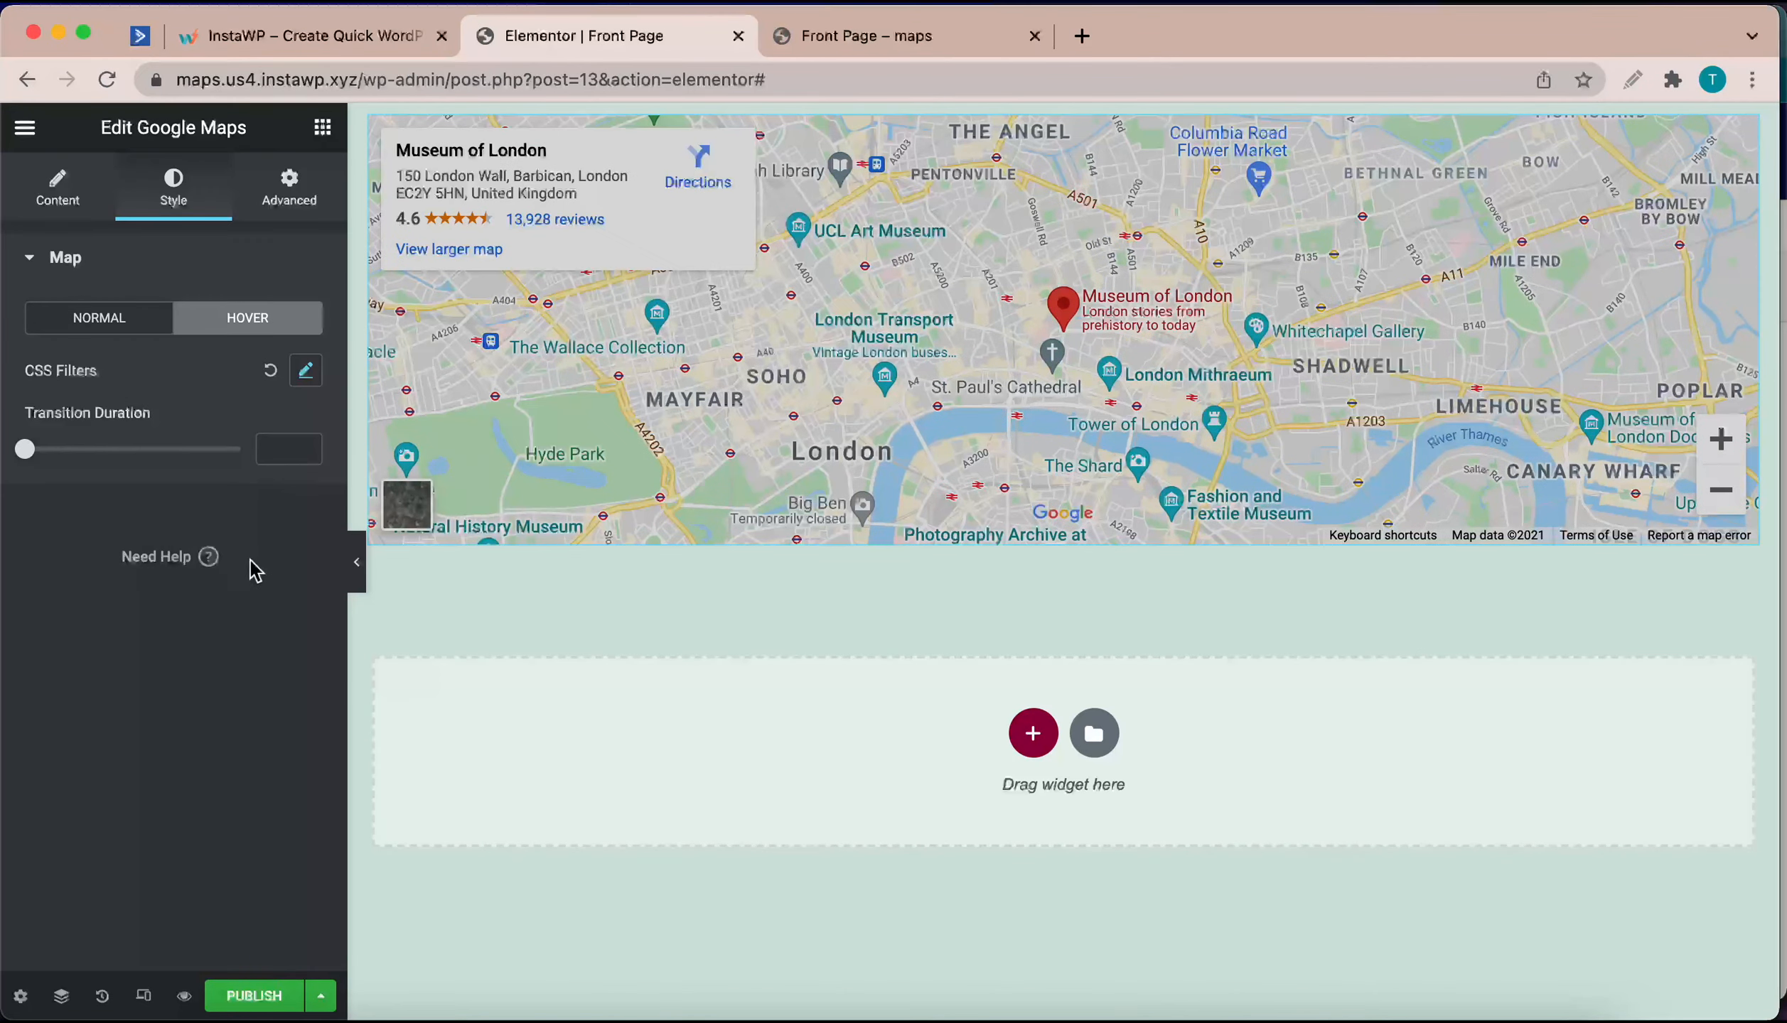
- Set the content width of the section containing the map to Full Width
click(57, 187)
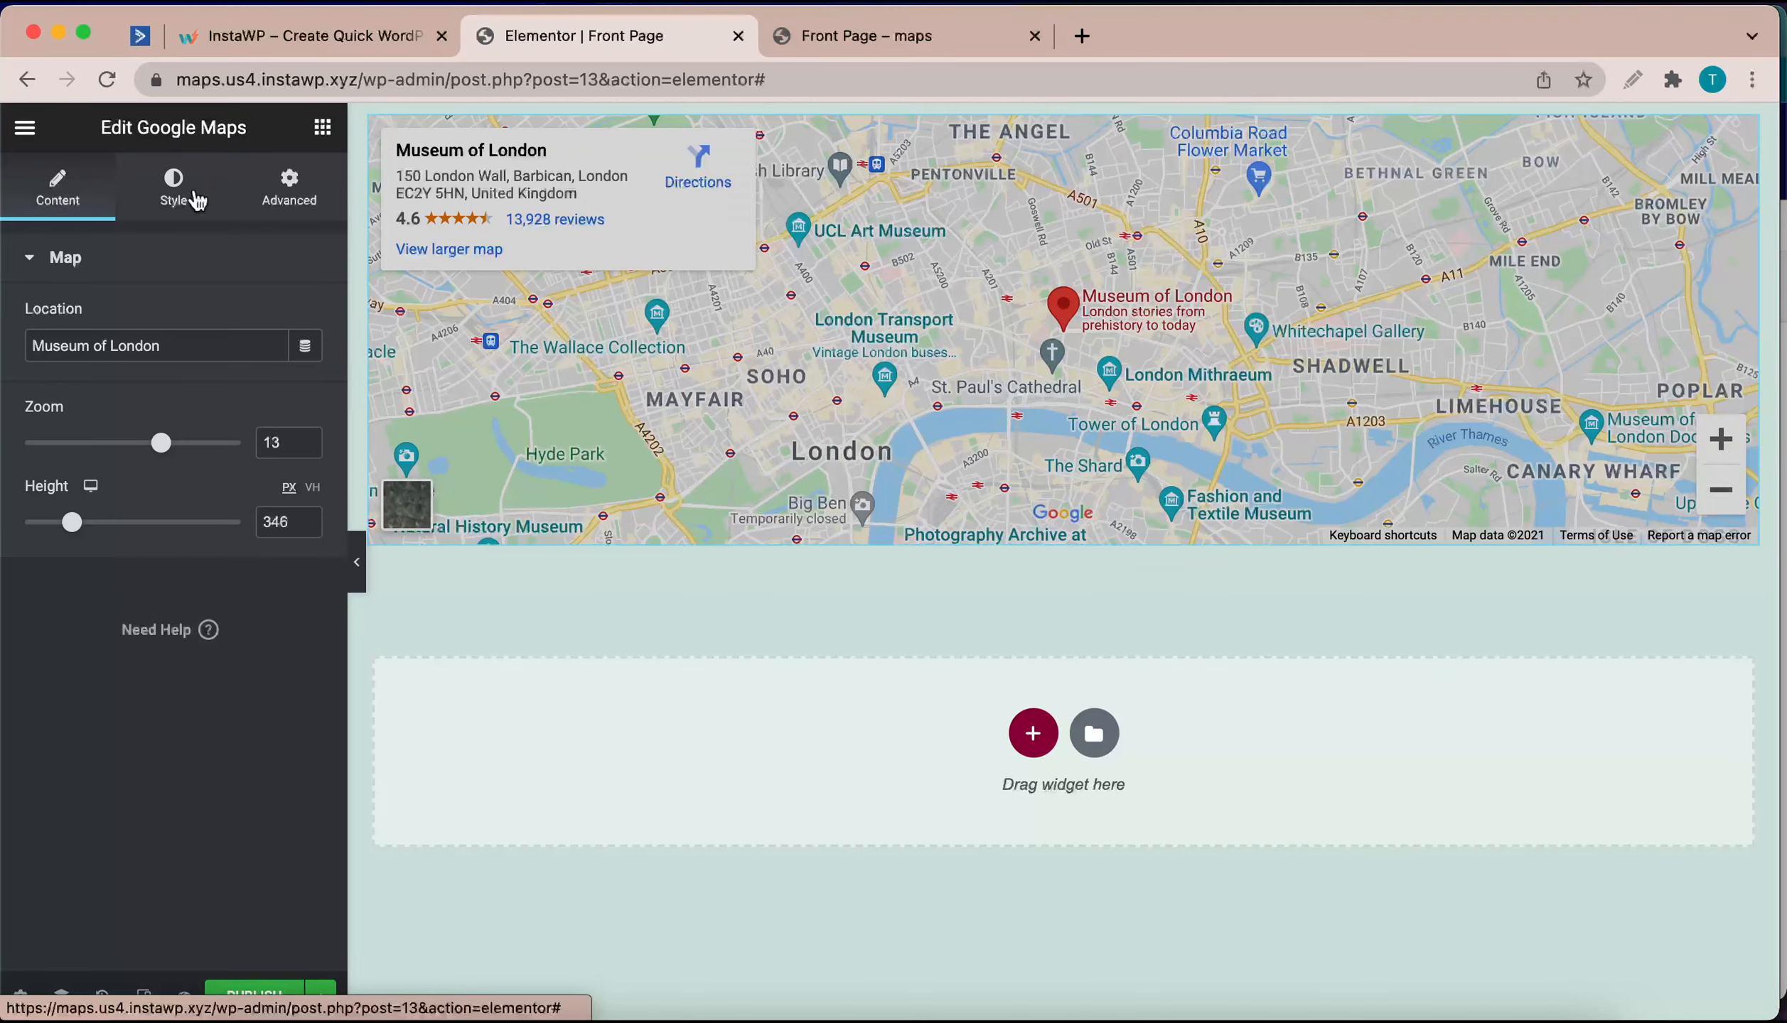
scroll(1081, 166, down, 2)
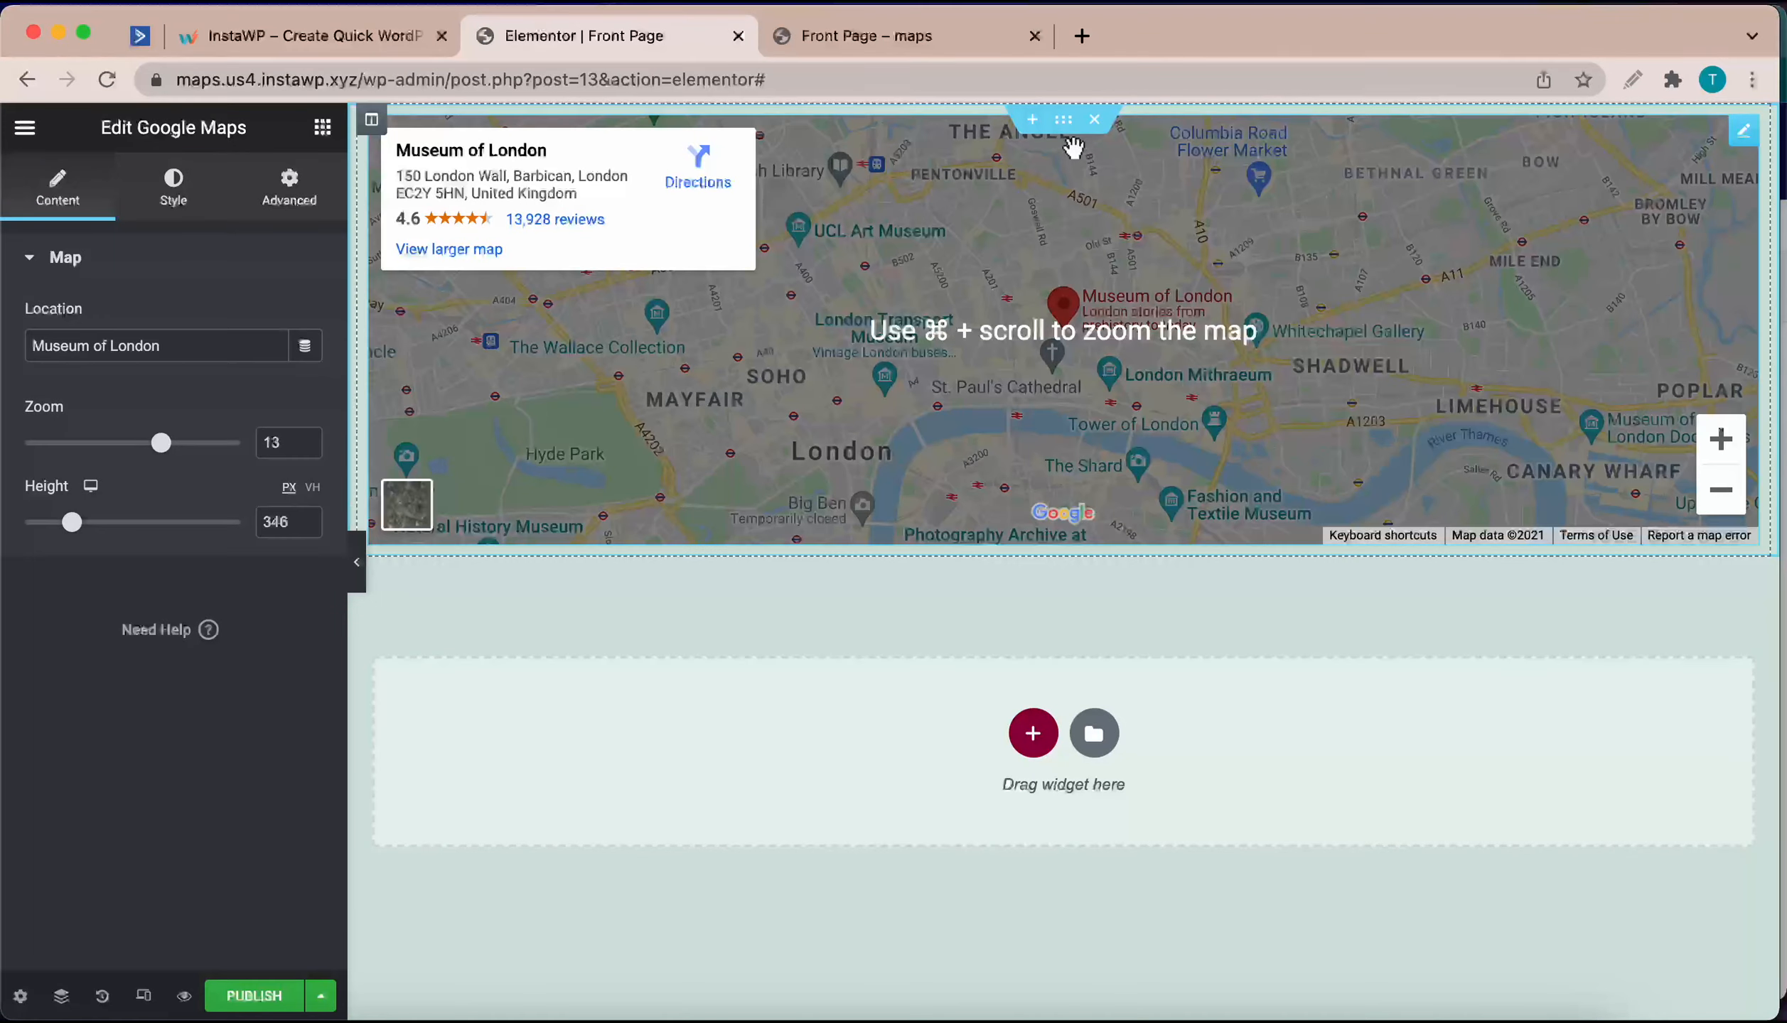
click(1063, 119)
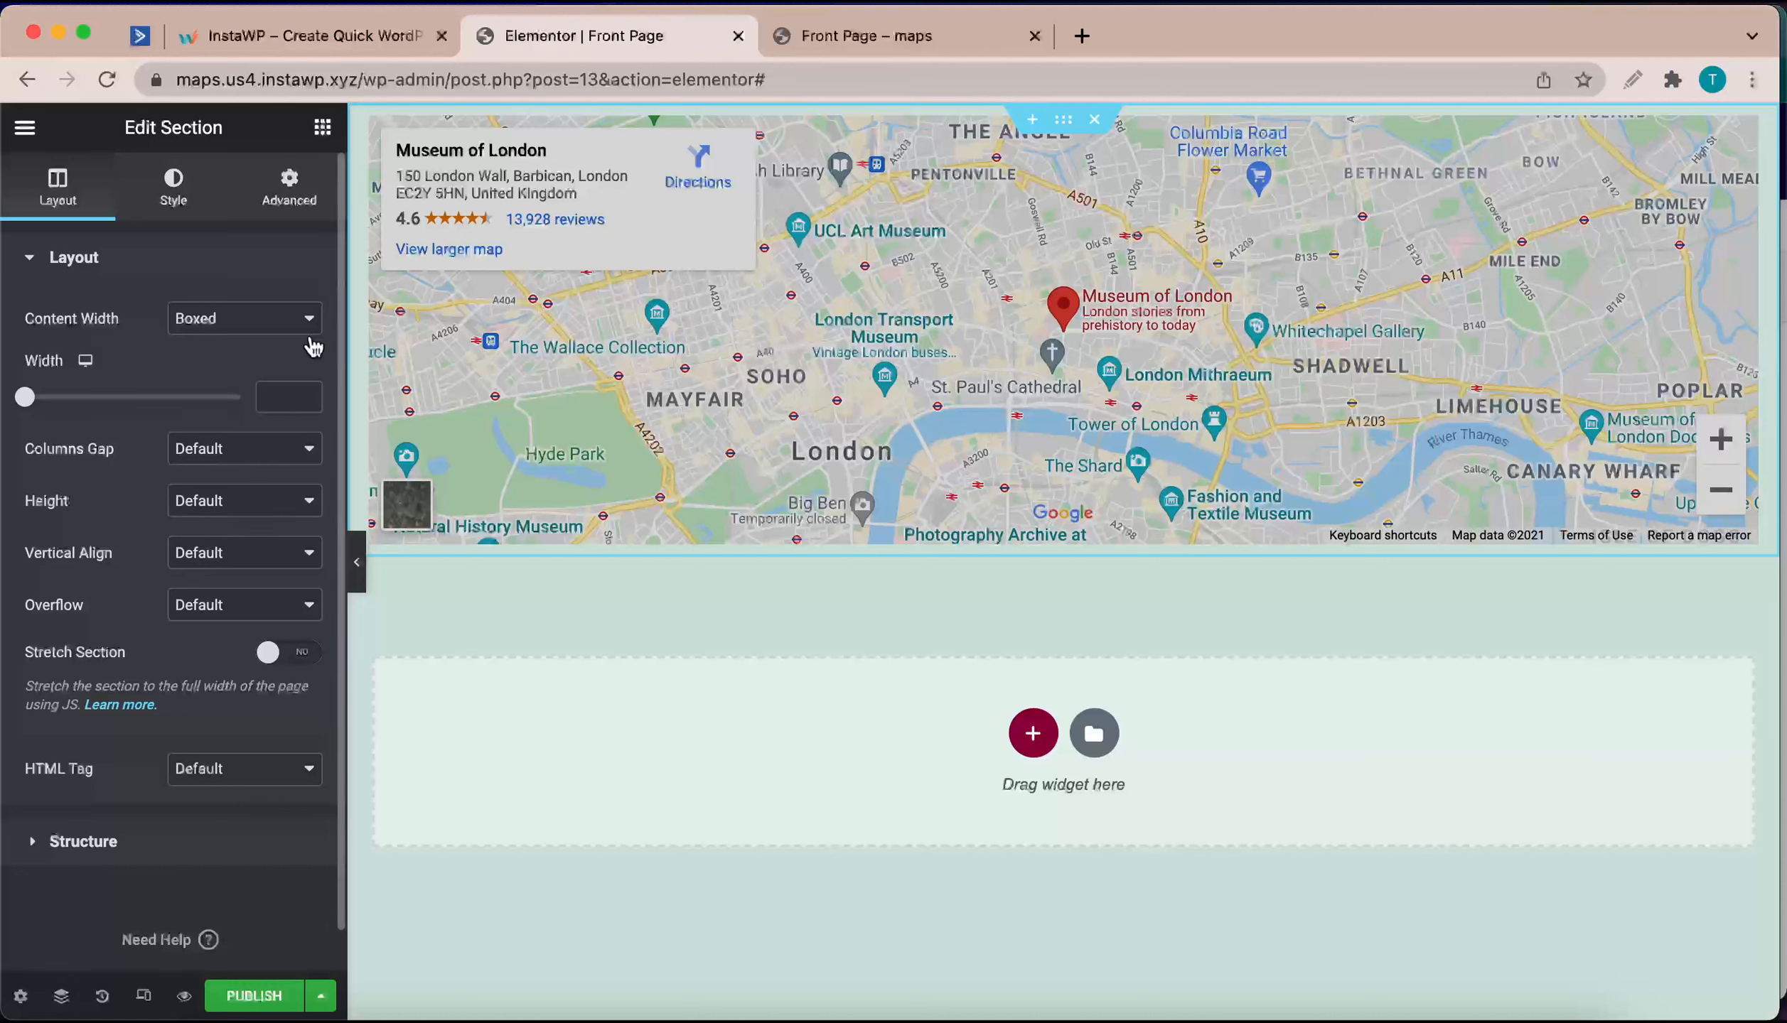
click(304, 327)
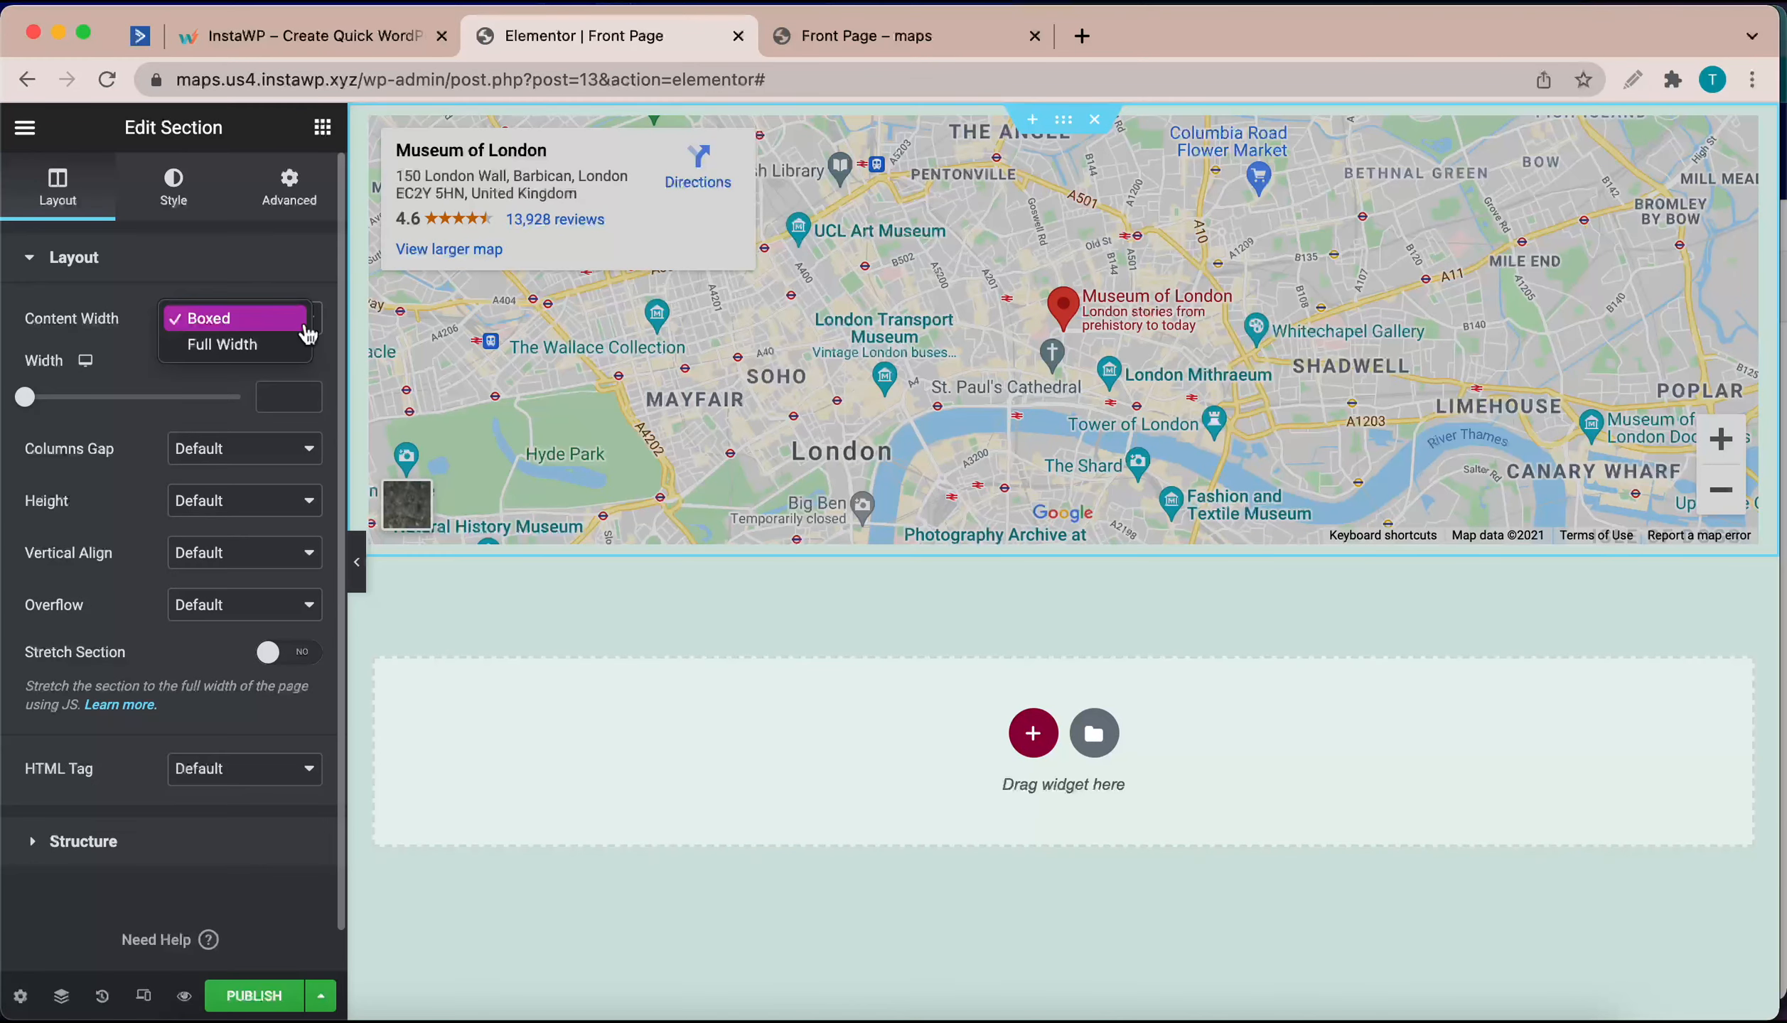
click(263, 350)
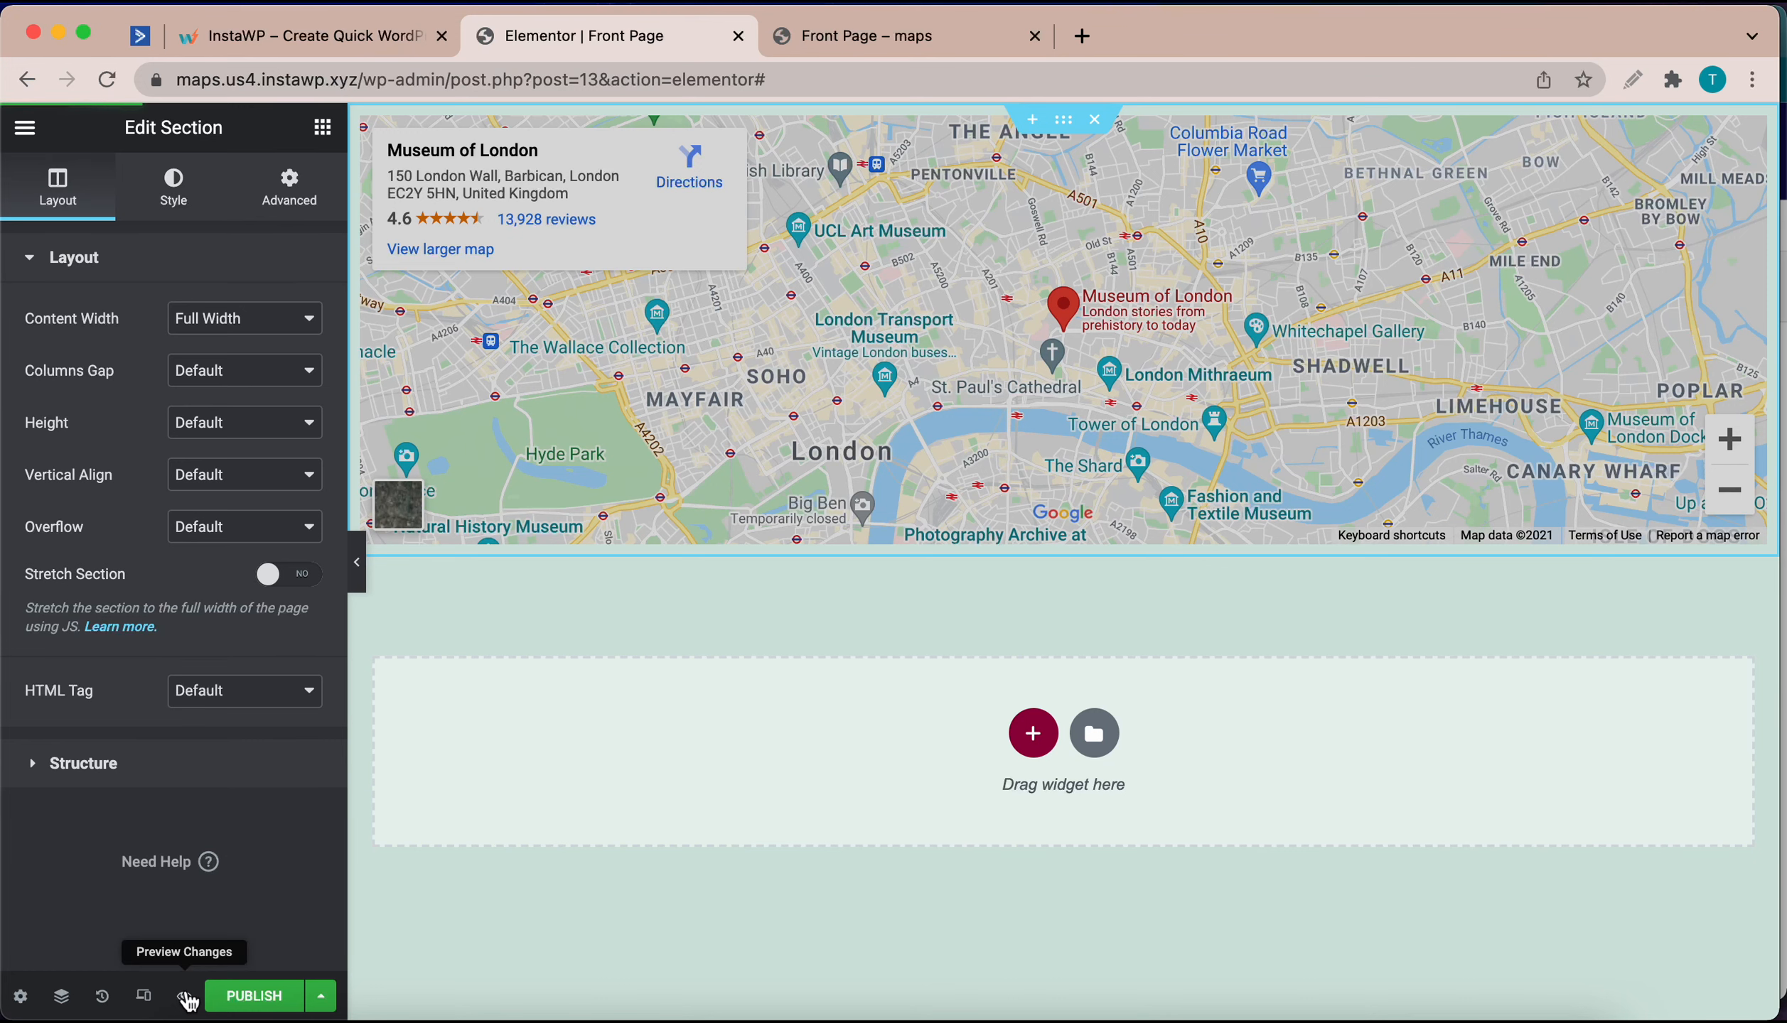
- Preview the full-width section in the browser and set the section's columns gap to No Gap
click(186, 997)
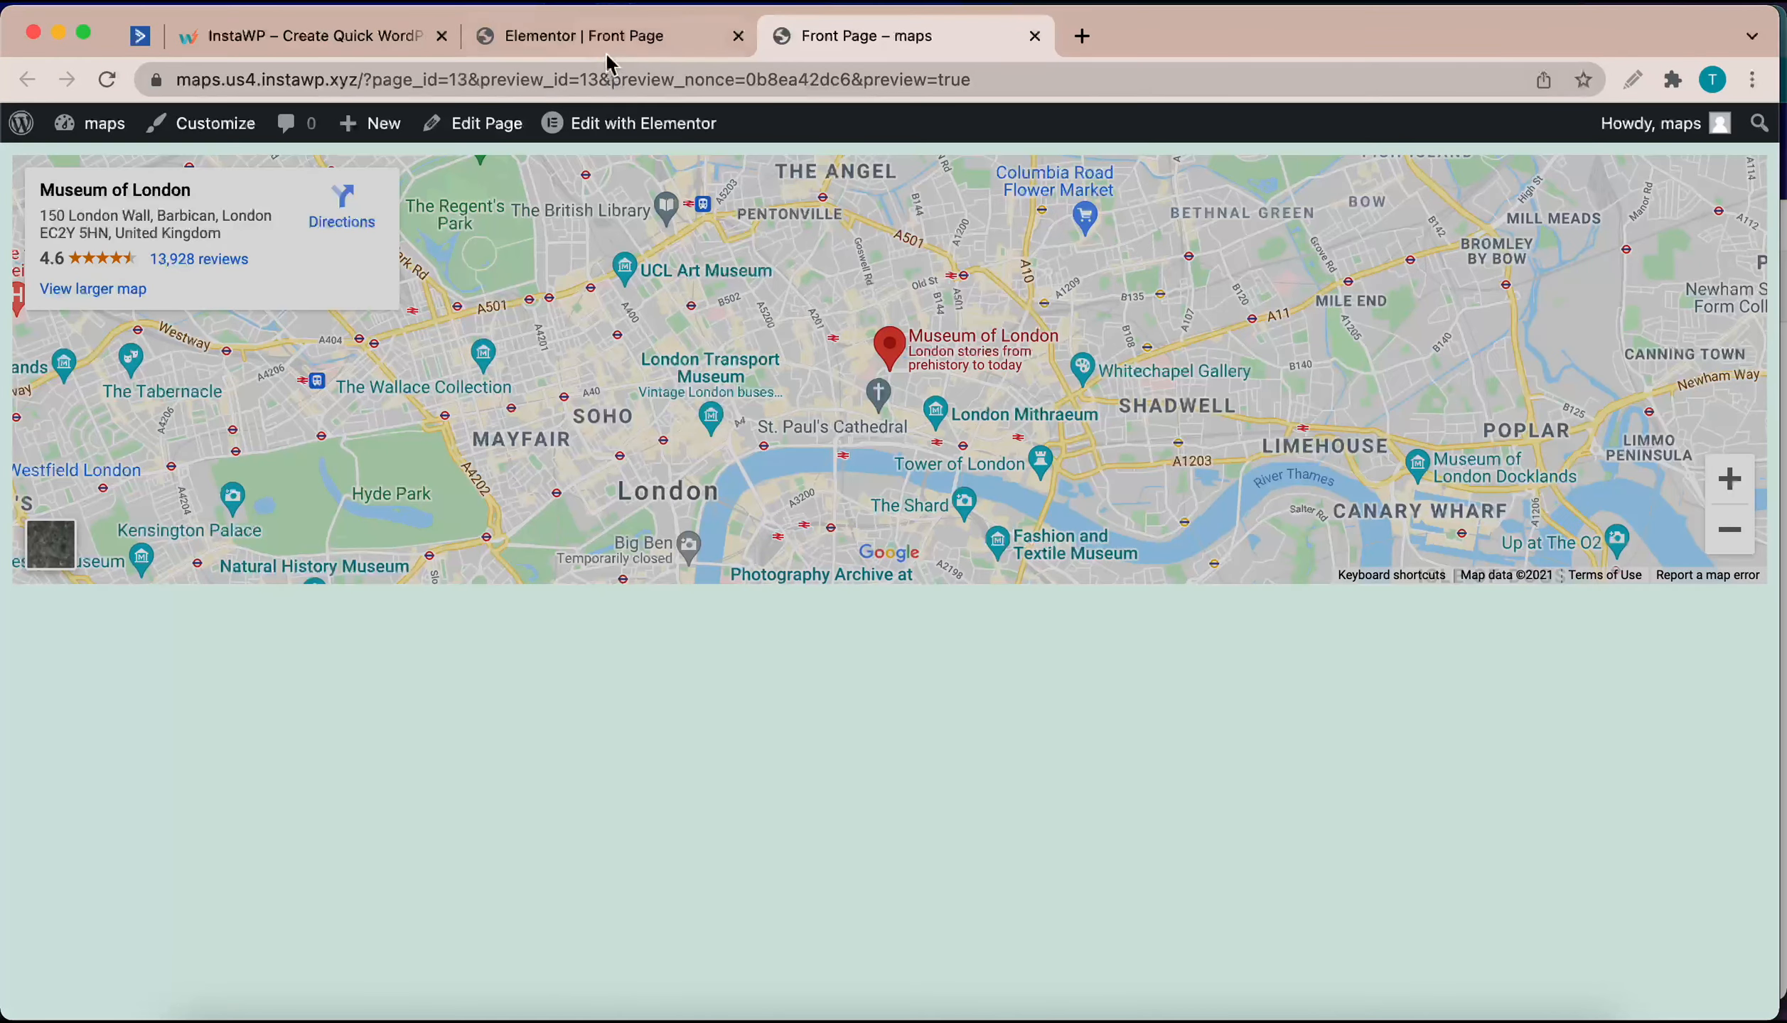
click(602, 50)
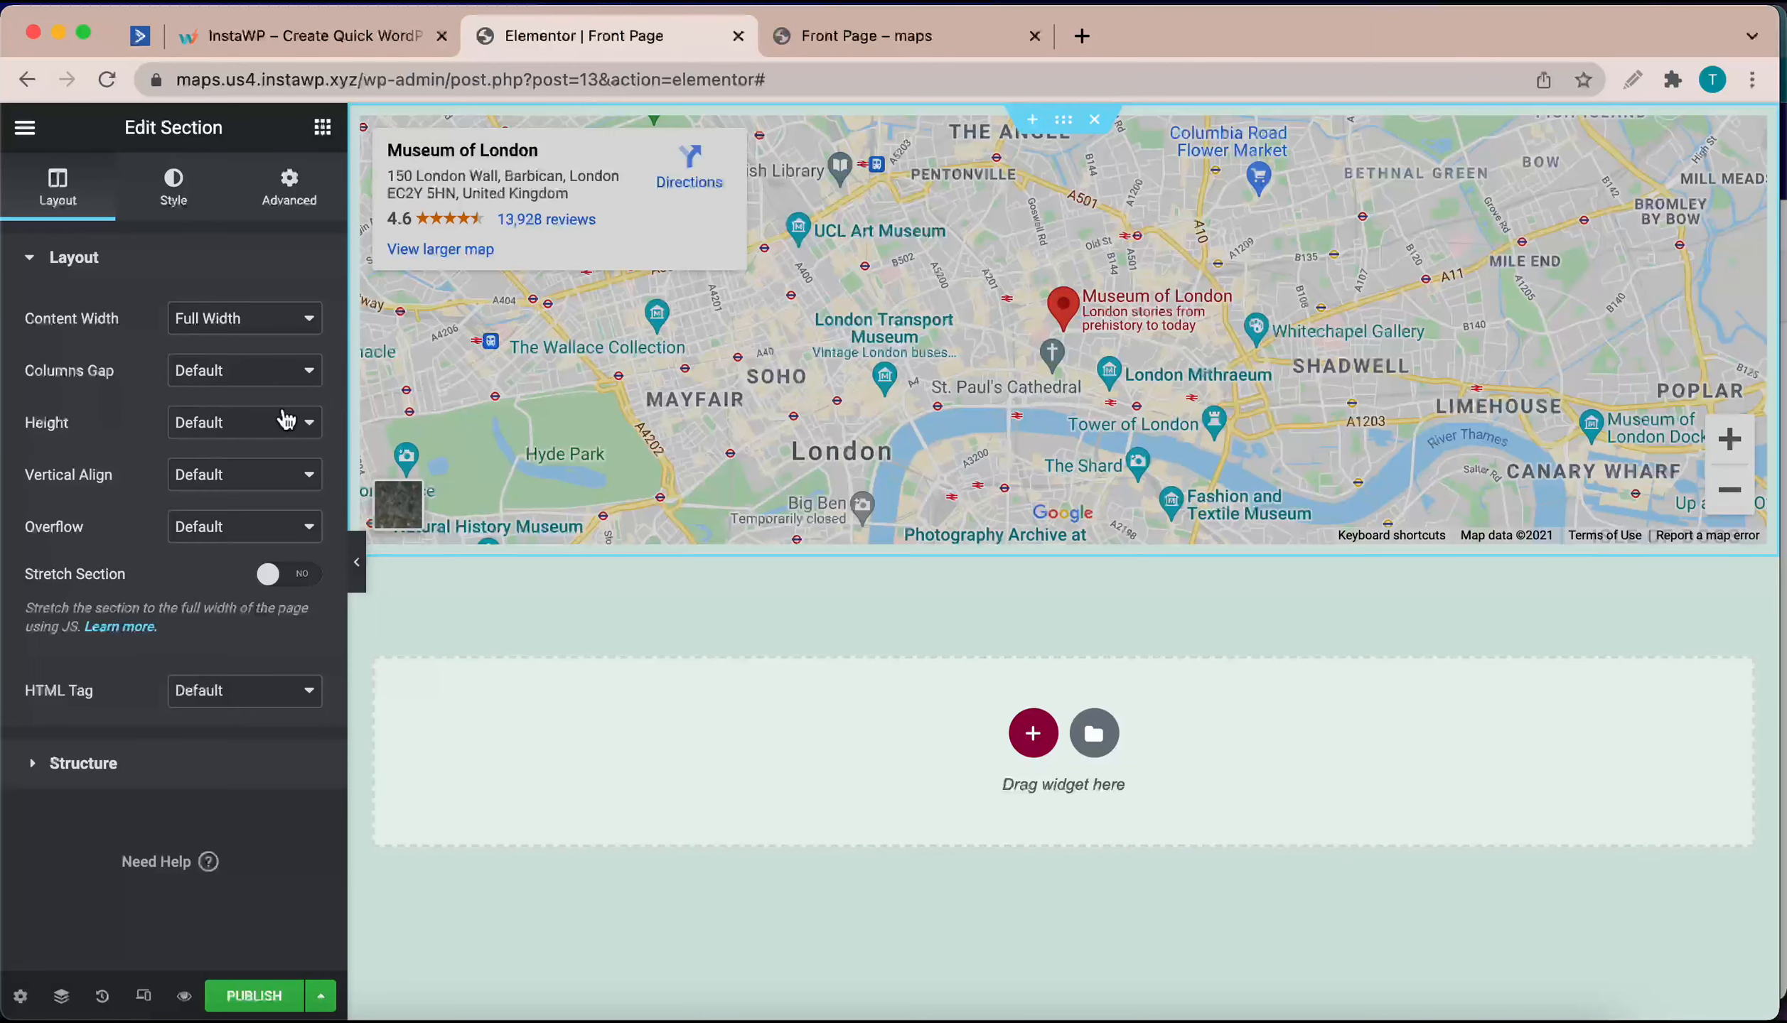
click(282, 384)
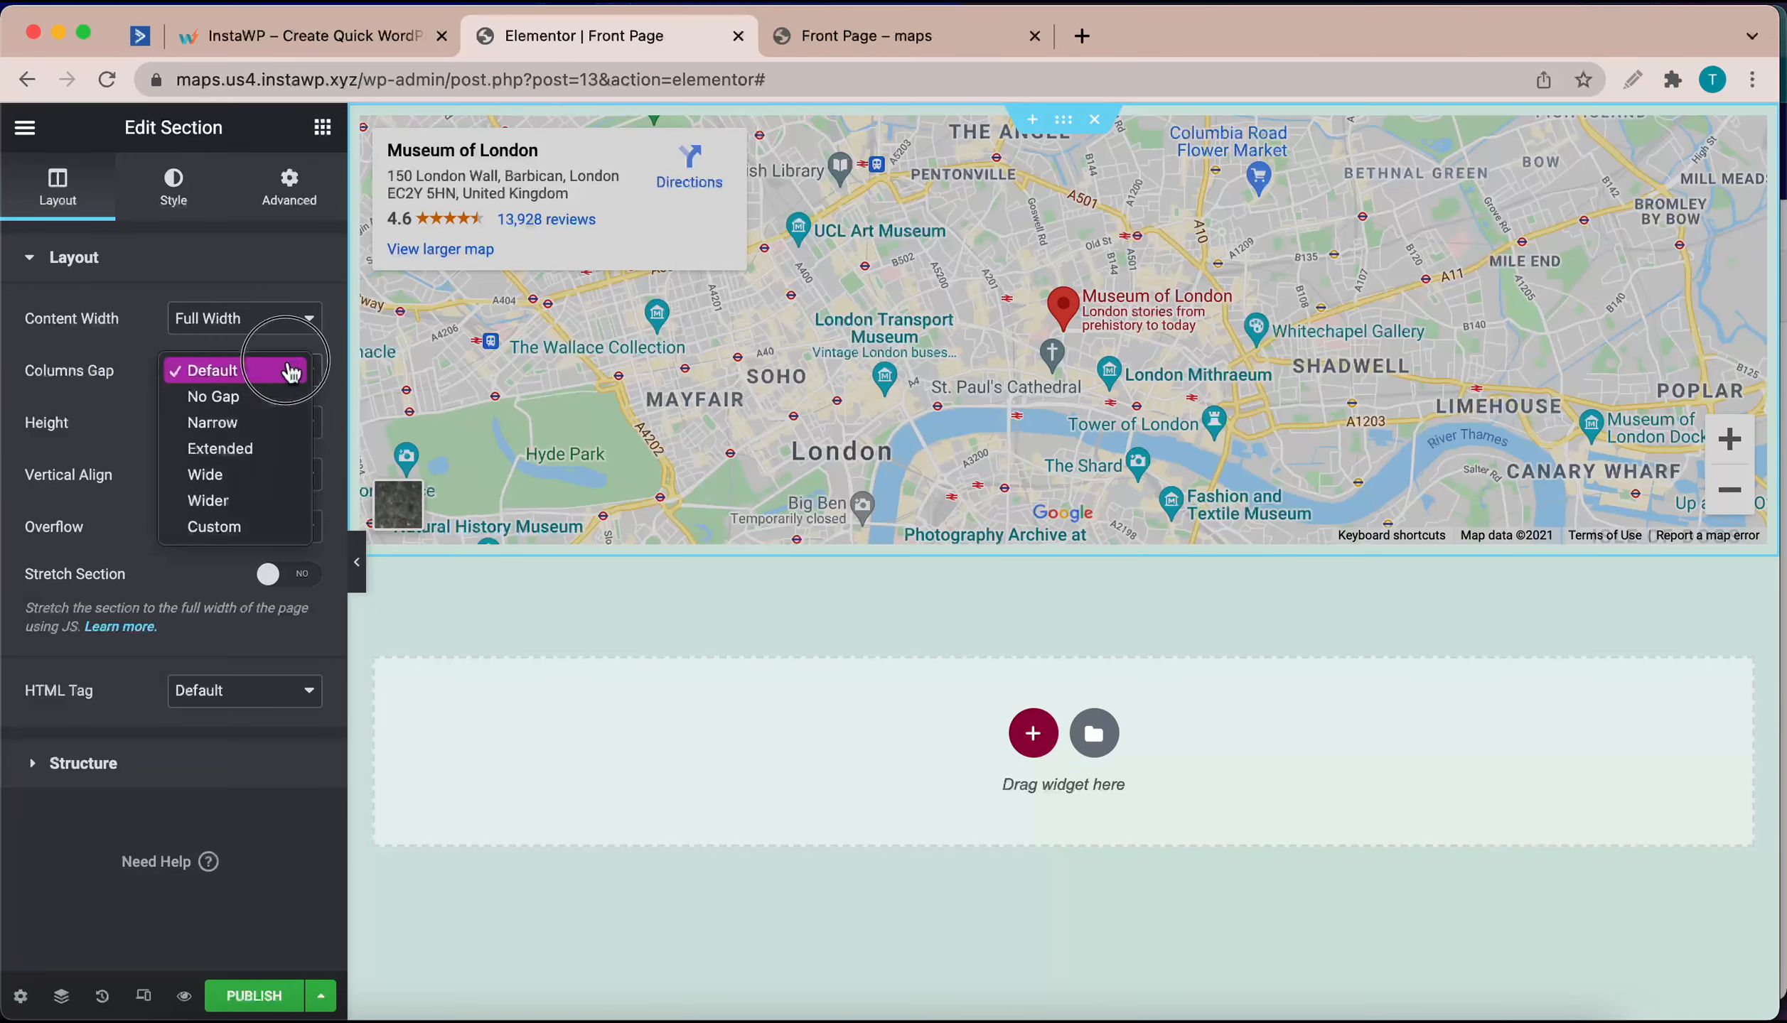
click(266, 398)
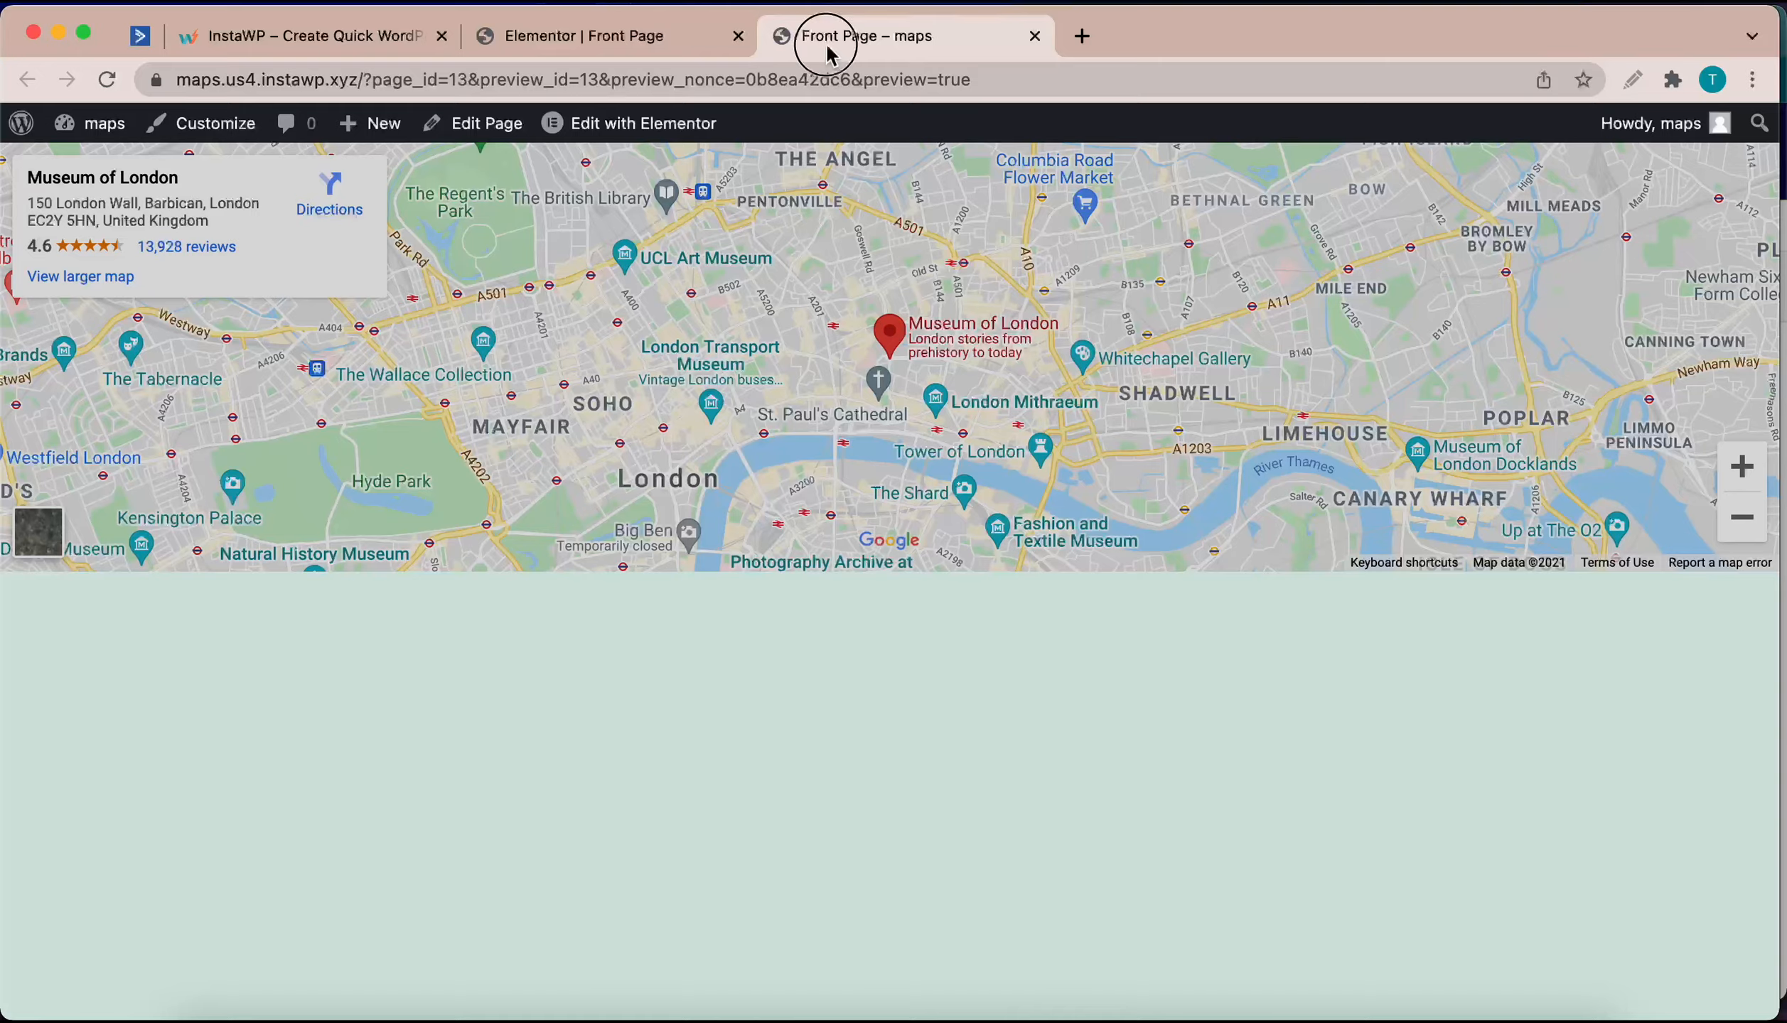
- Move the page preview into its own window, narrow it to phone width to check the map, and return to the editor
drag(817, 39, 790, 291)
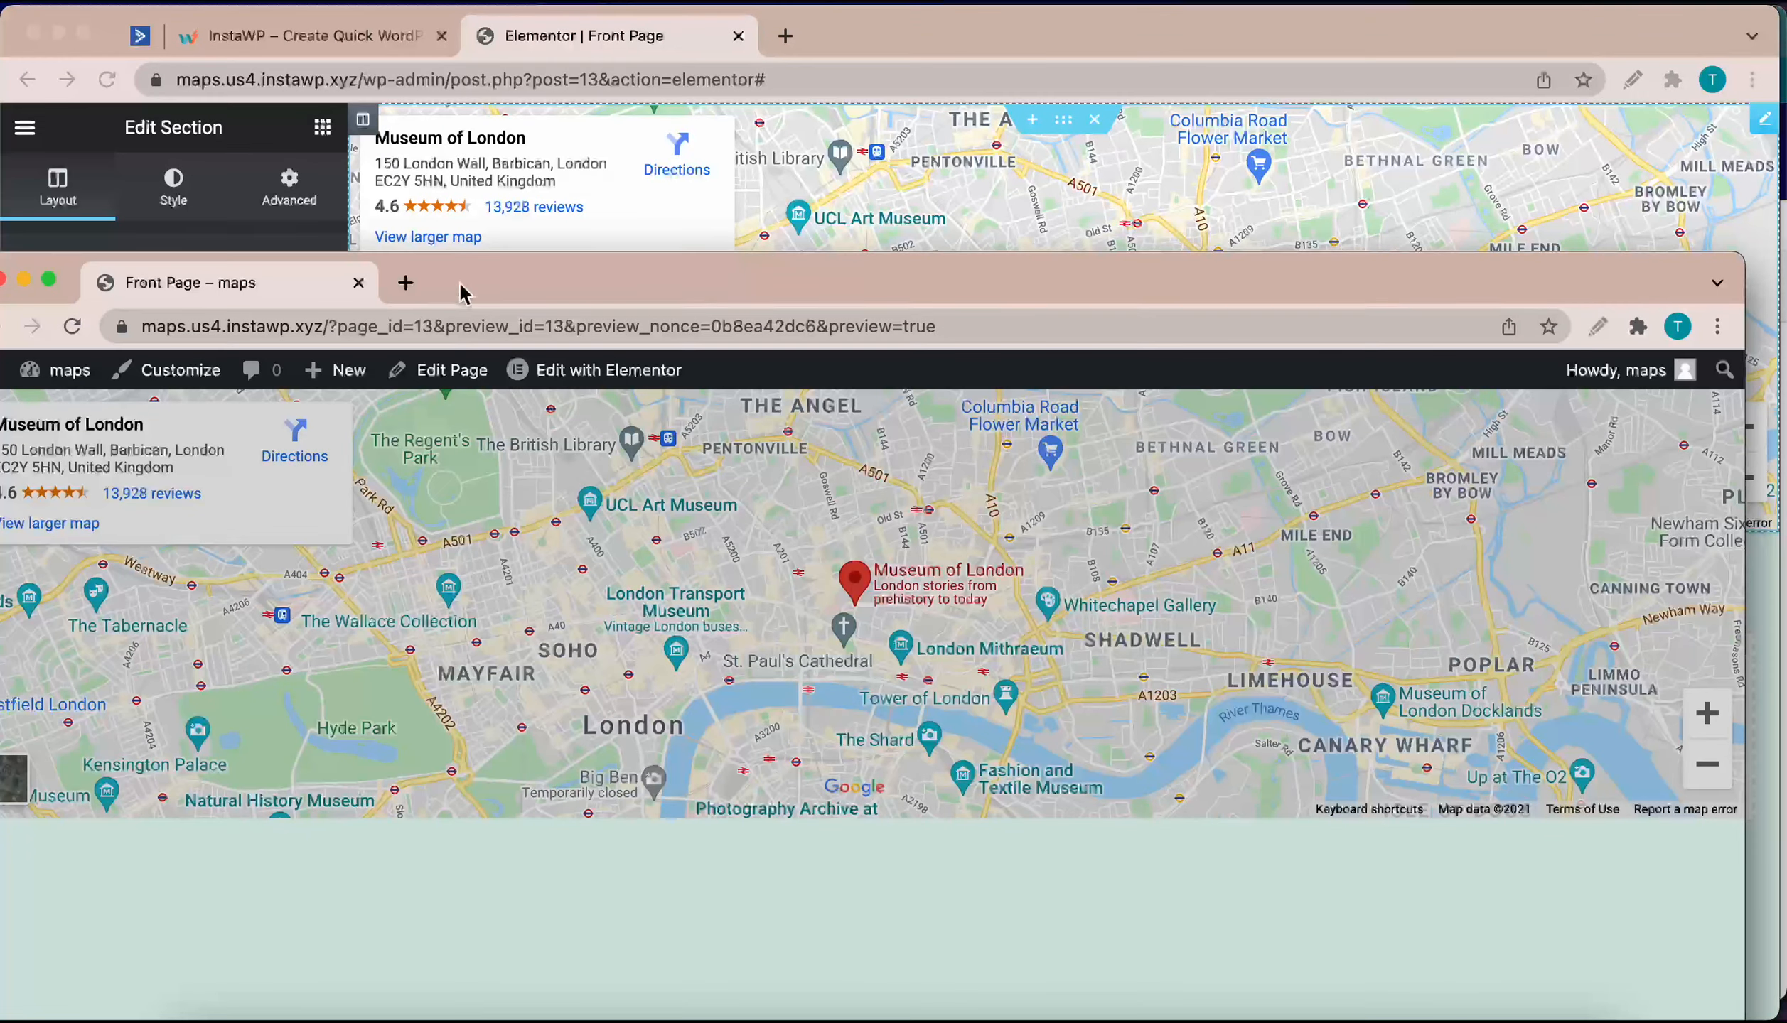
drag(458, 291, 604, 209)
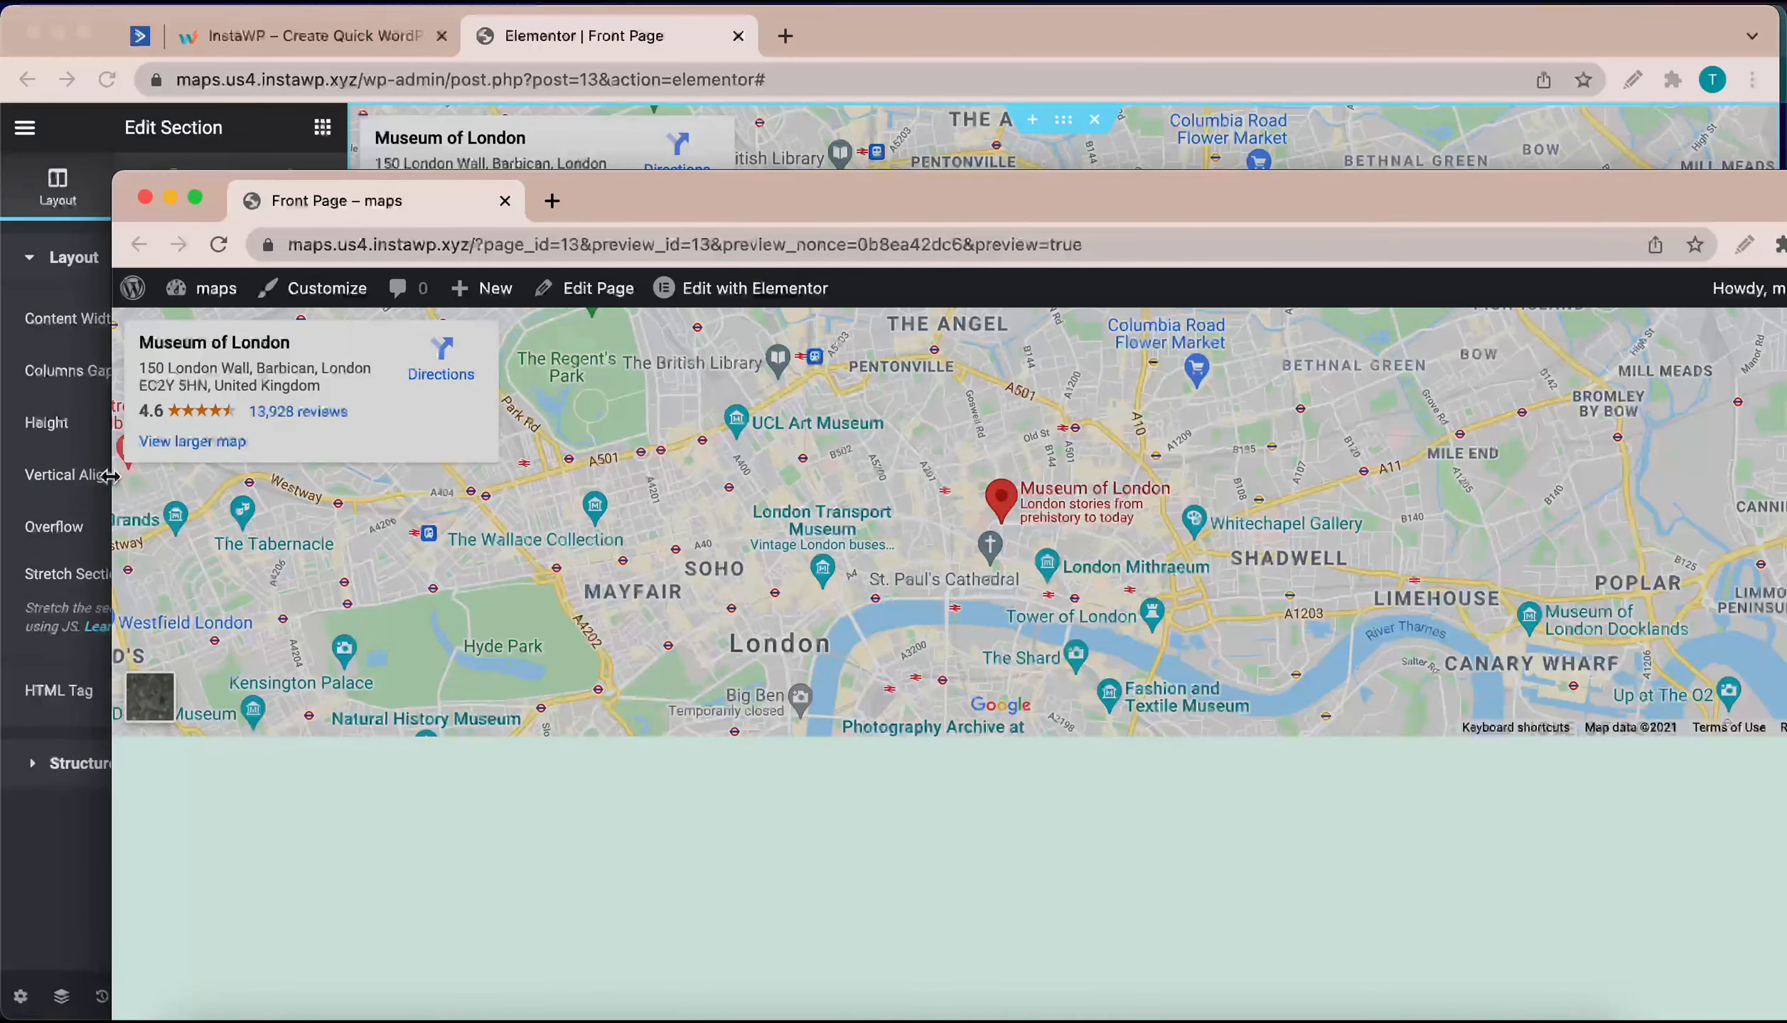
drag(110, 476, 1272, 511)
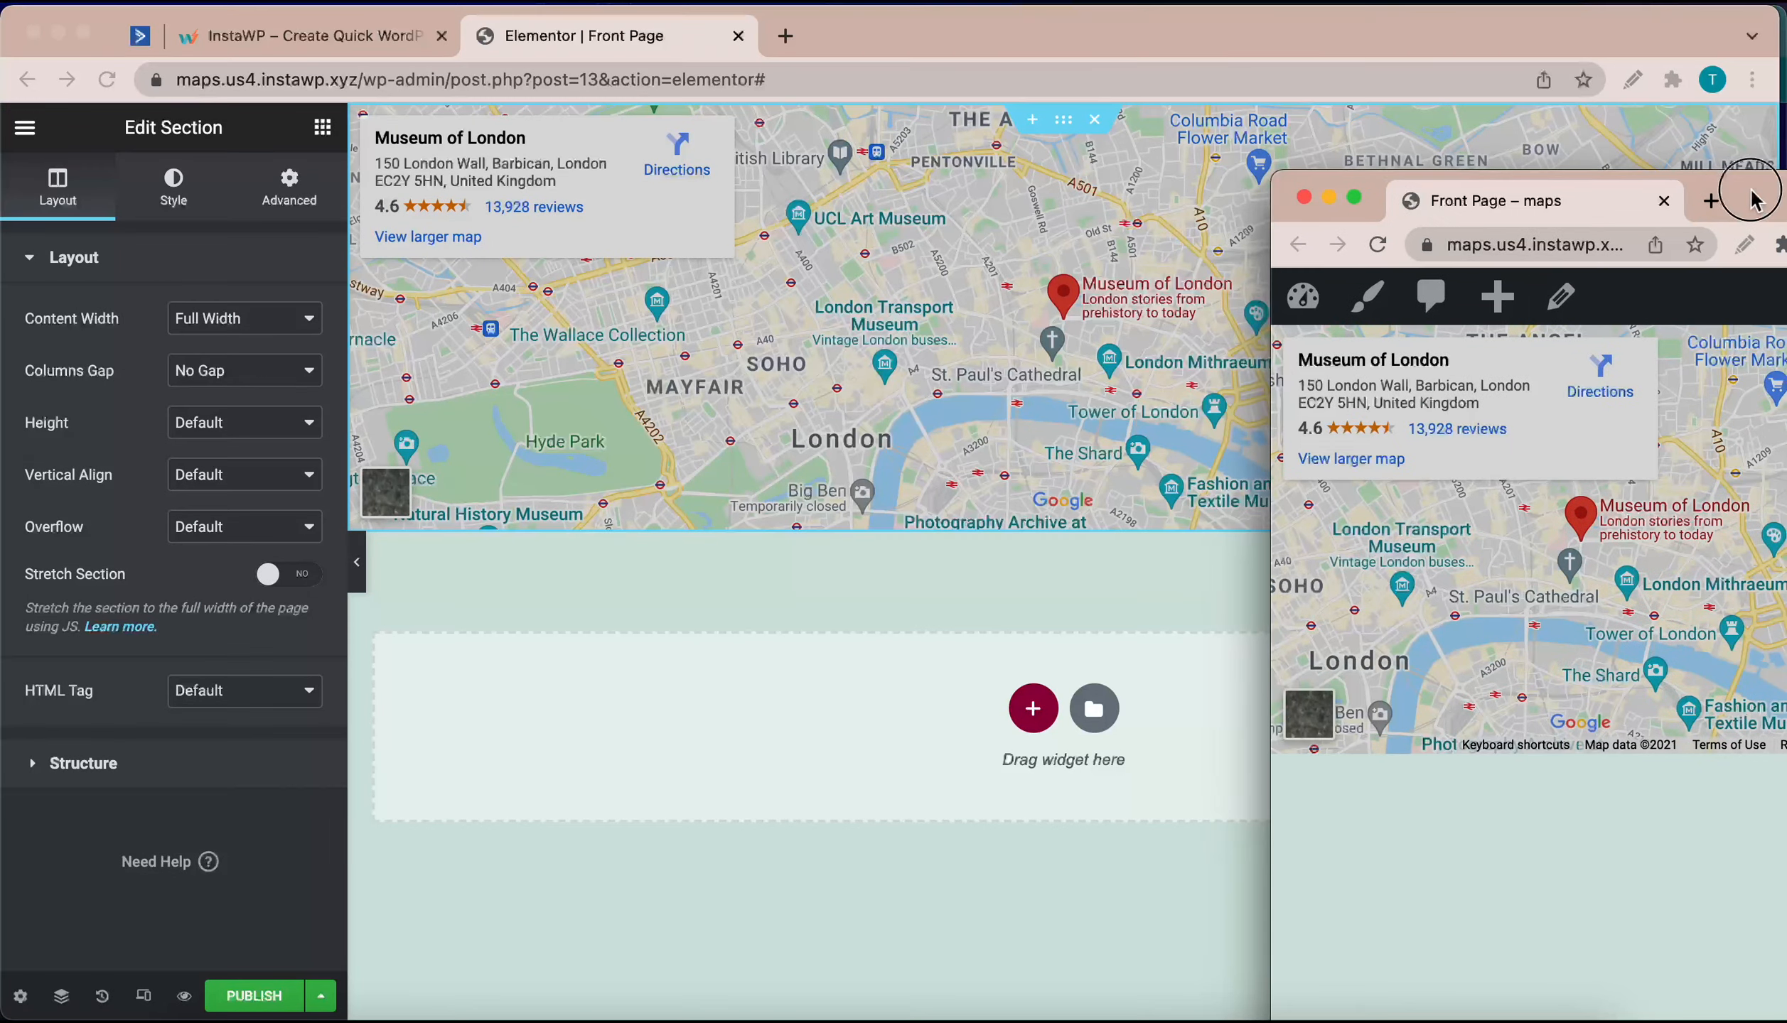
drag(1721, 201, 1345, 99)
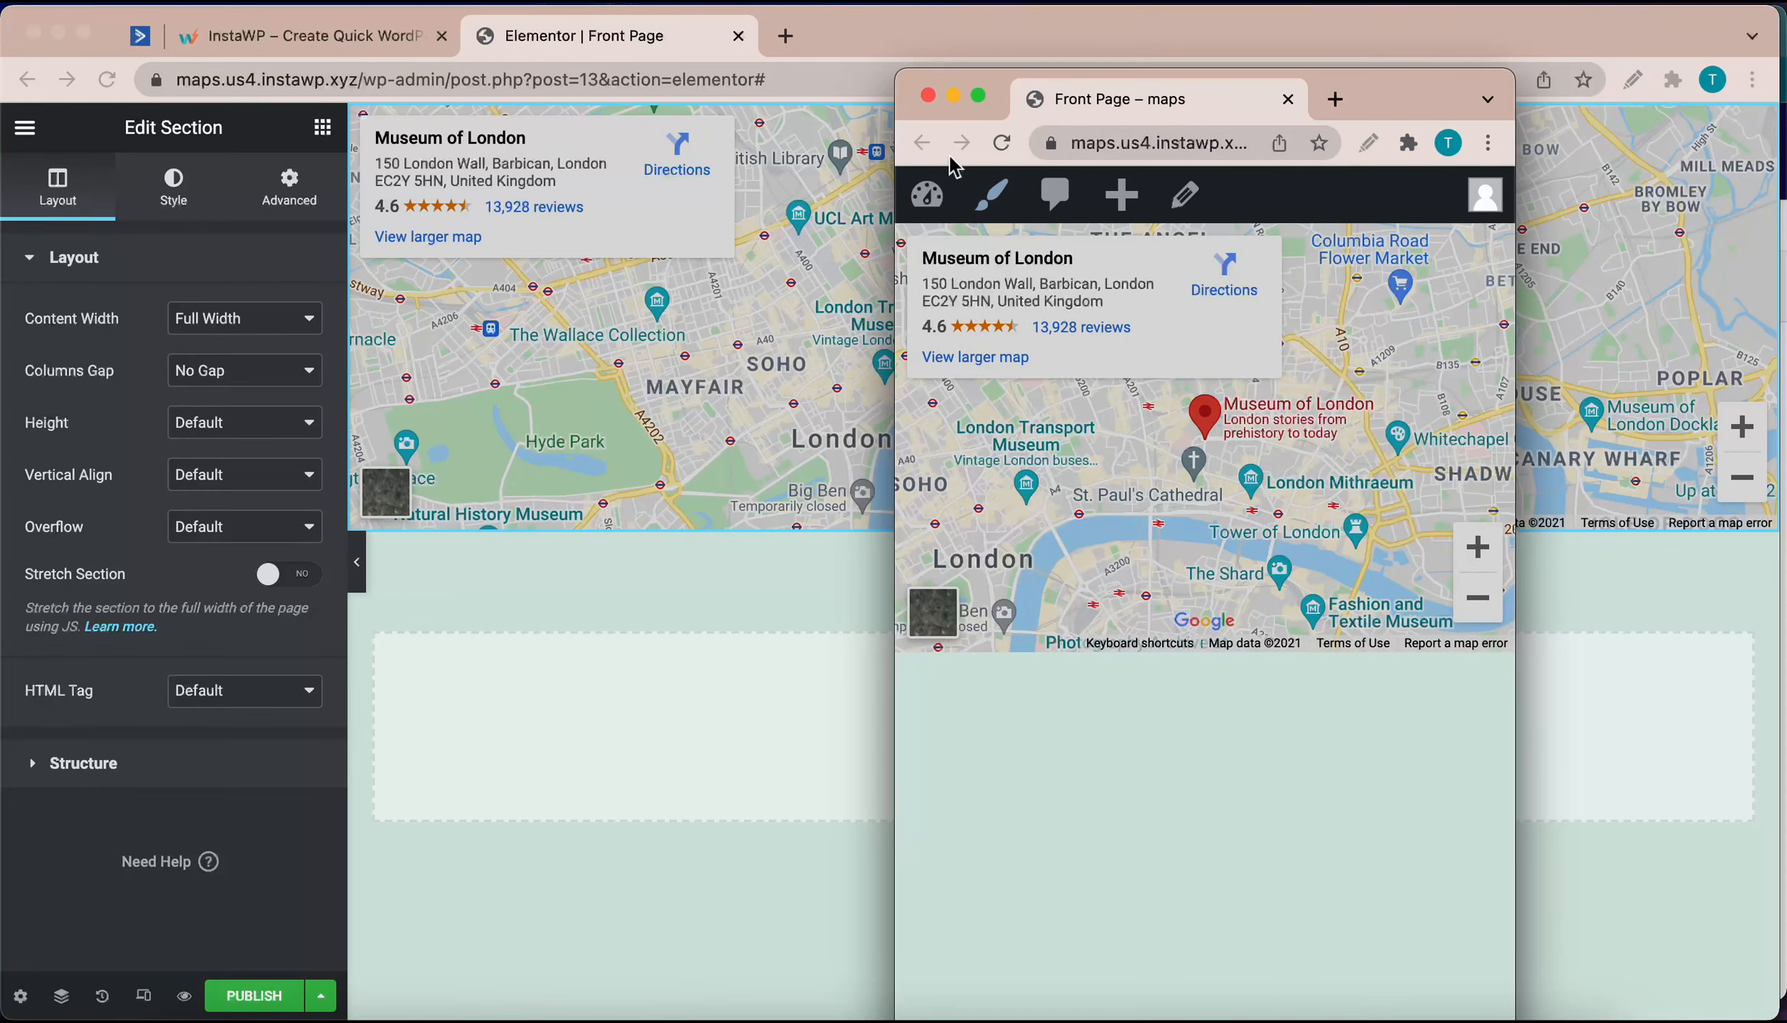
click(979, 97)
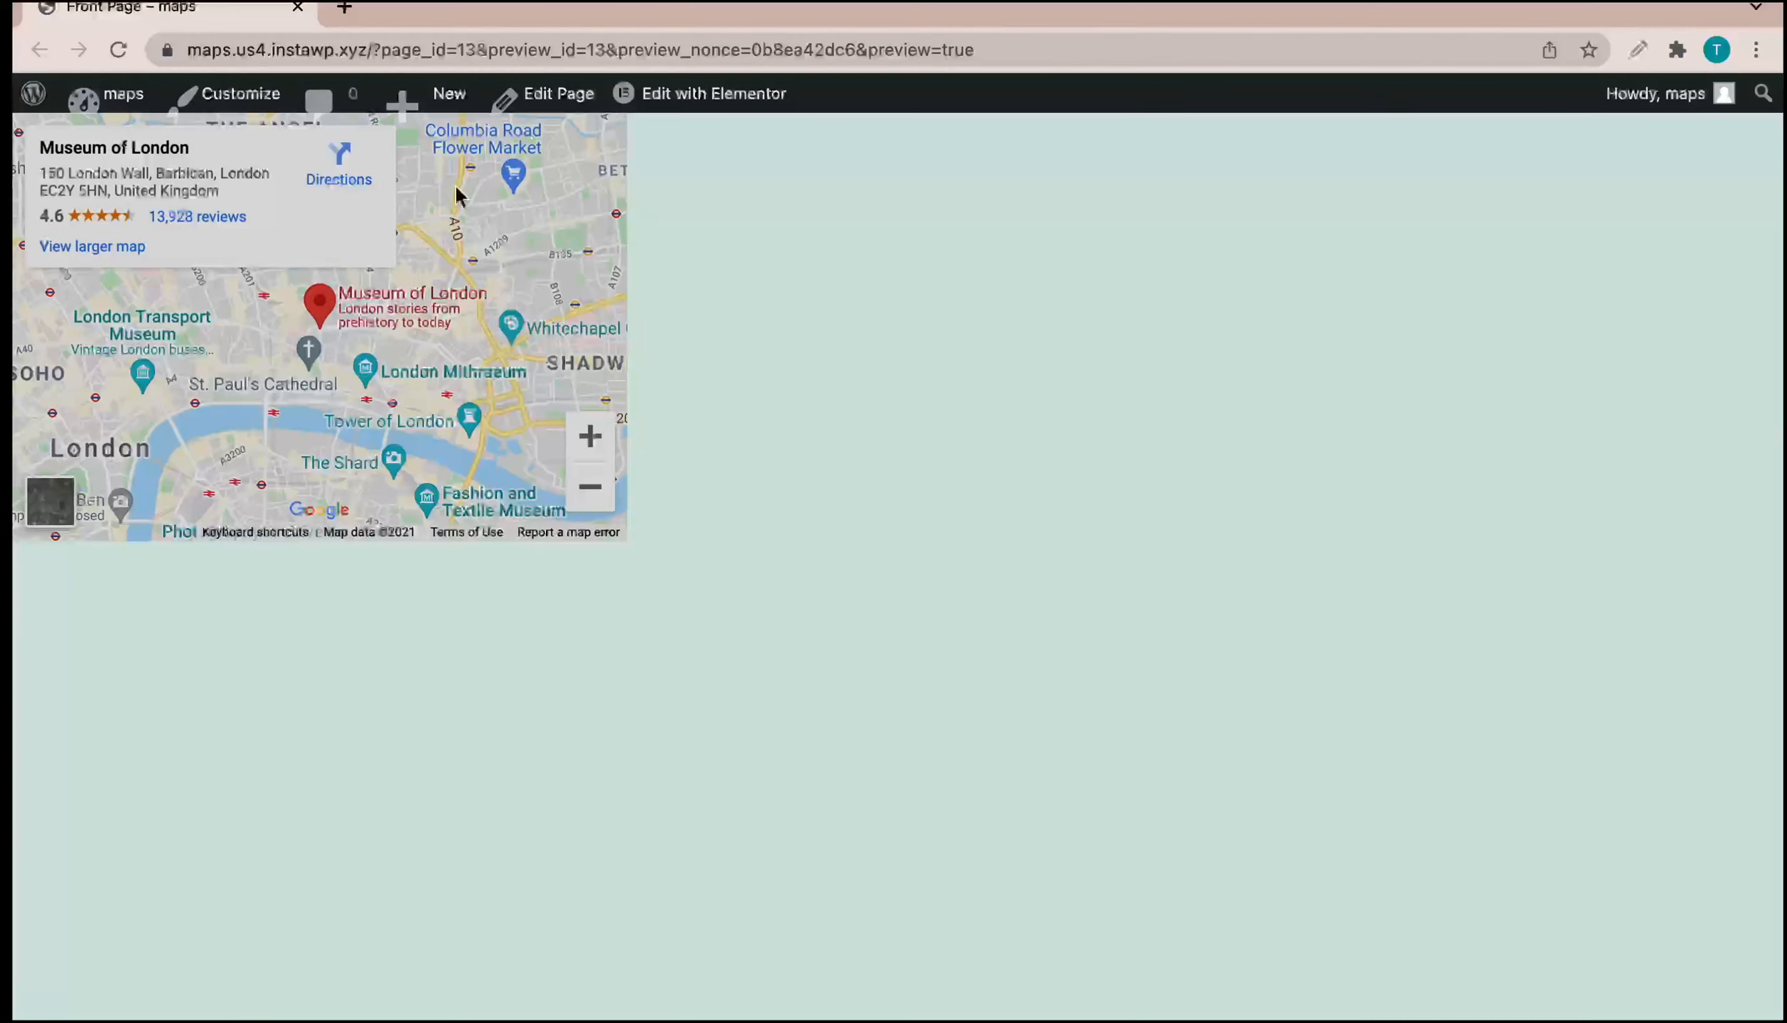
key(ctrl+Left)
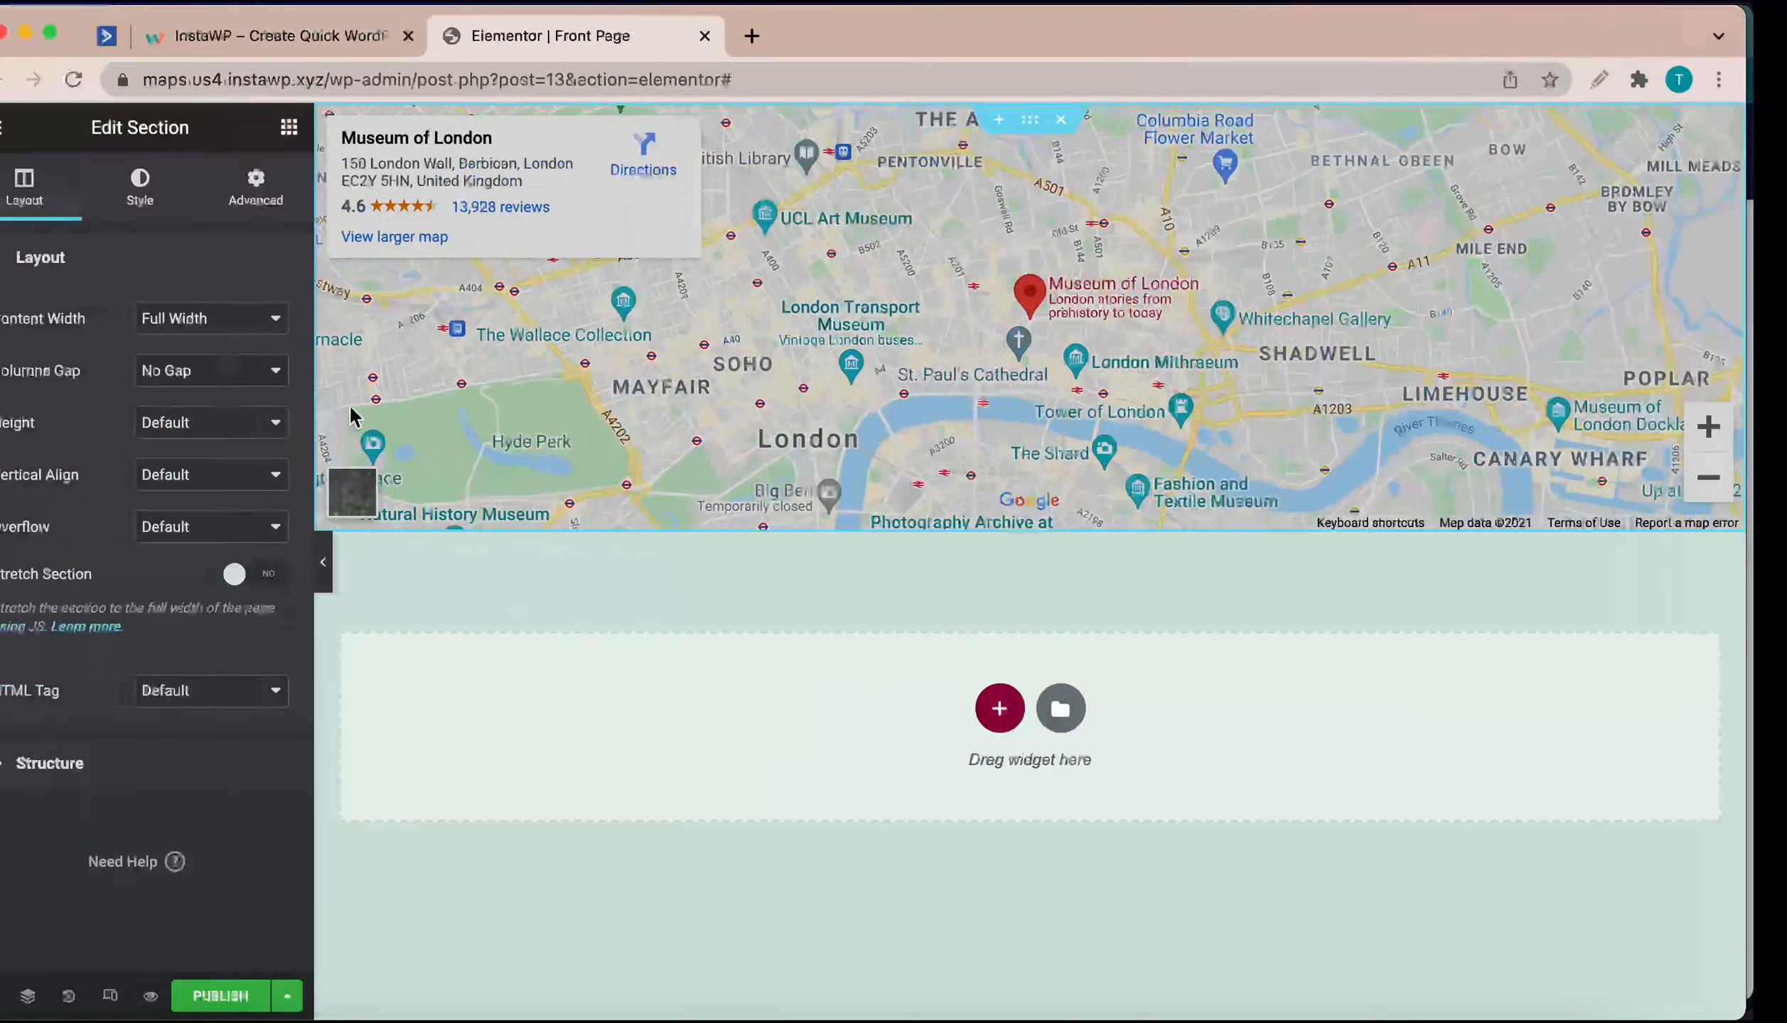
- Switch the editor to the mobile view and set the Google Maps widget's height there to 539 px
click(144, 997)
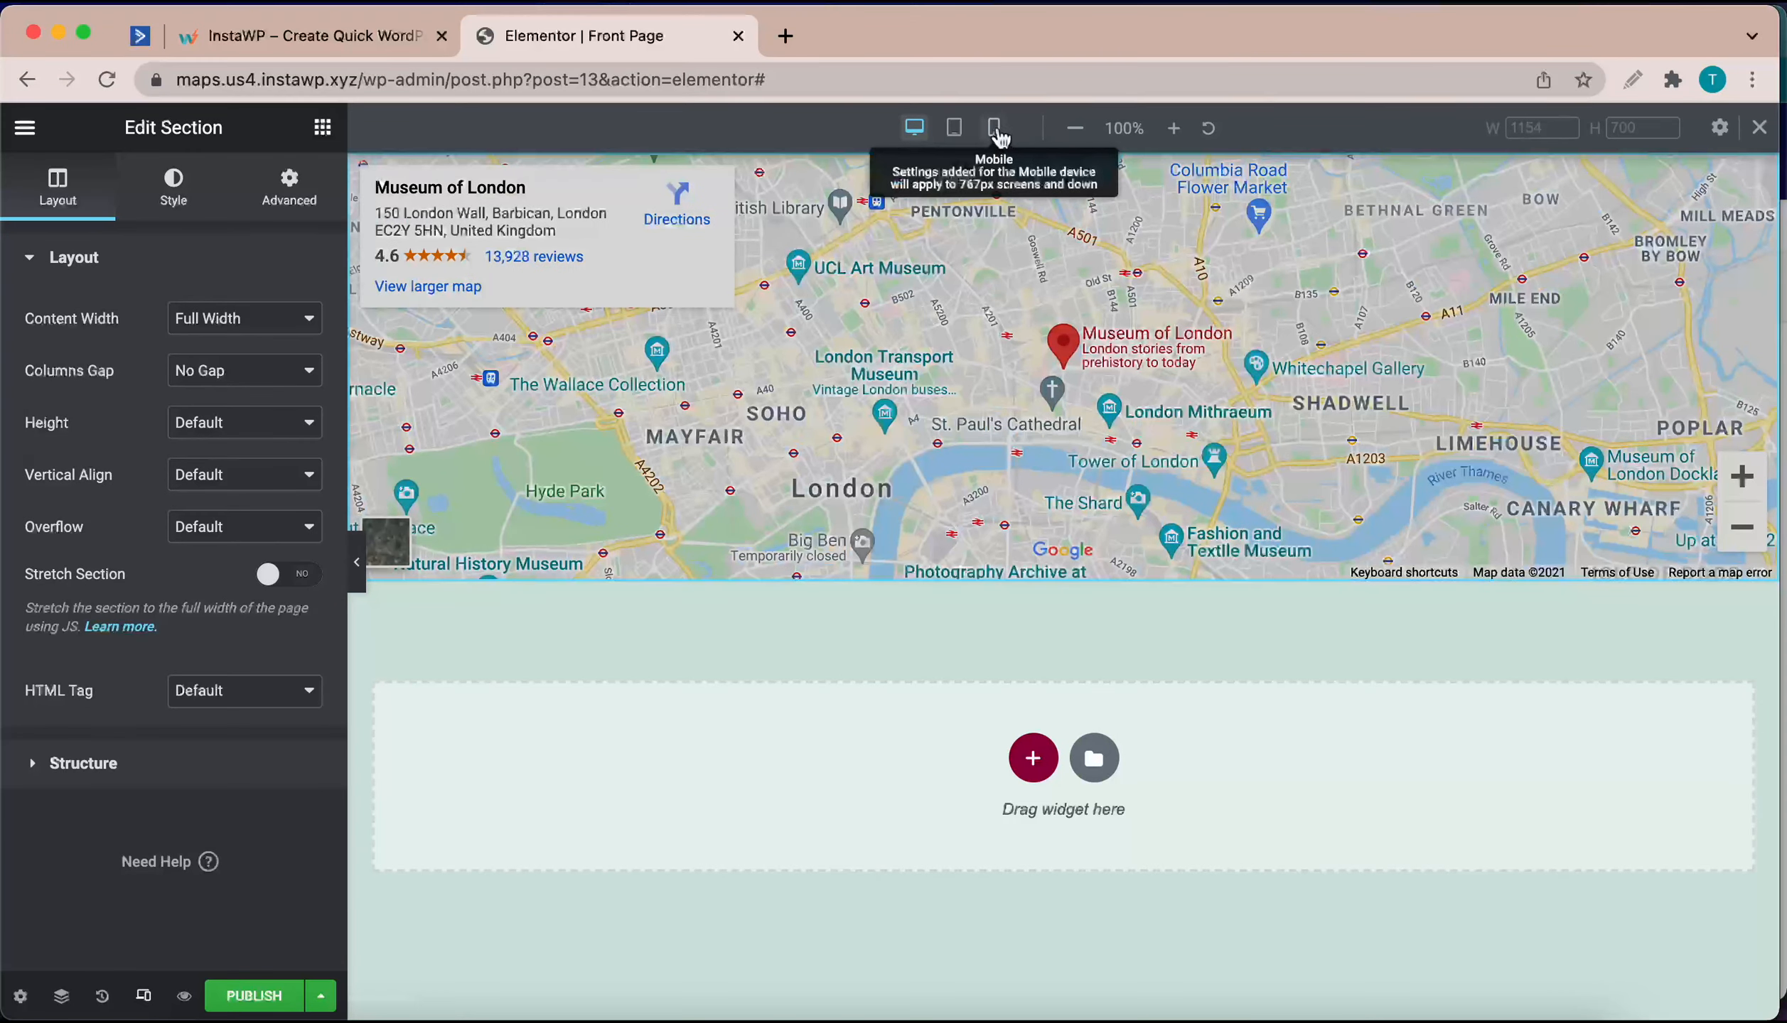
click(995, 130)
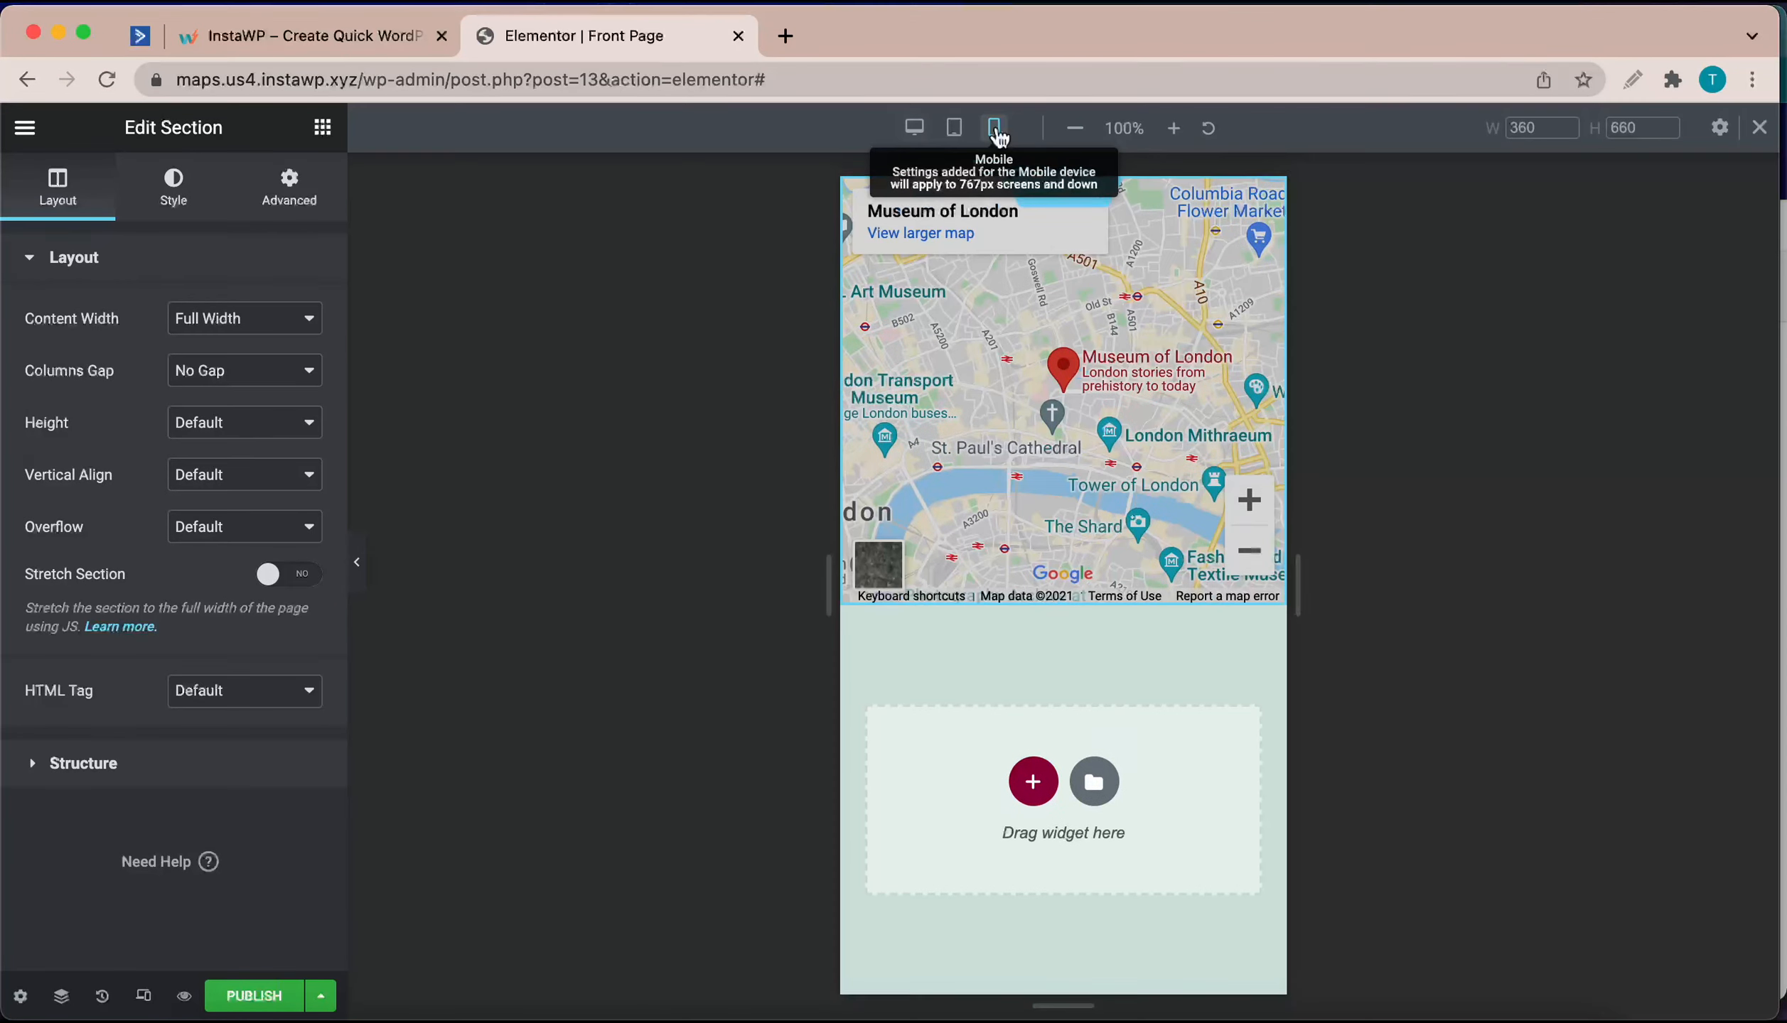
click(1271, 203)
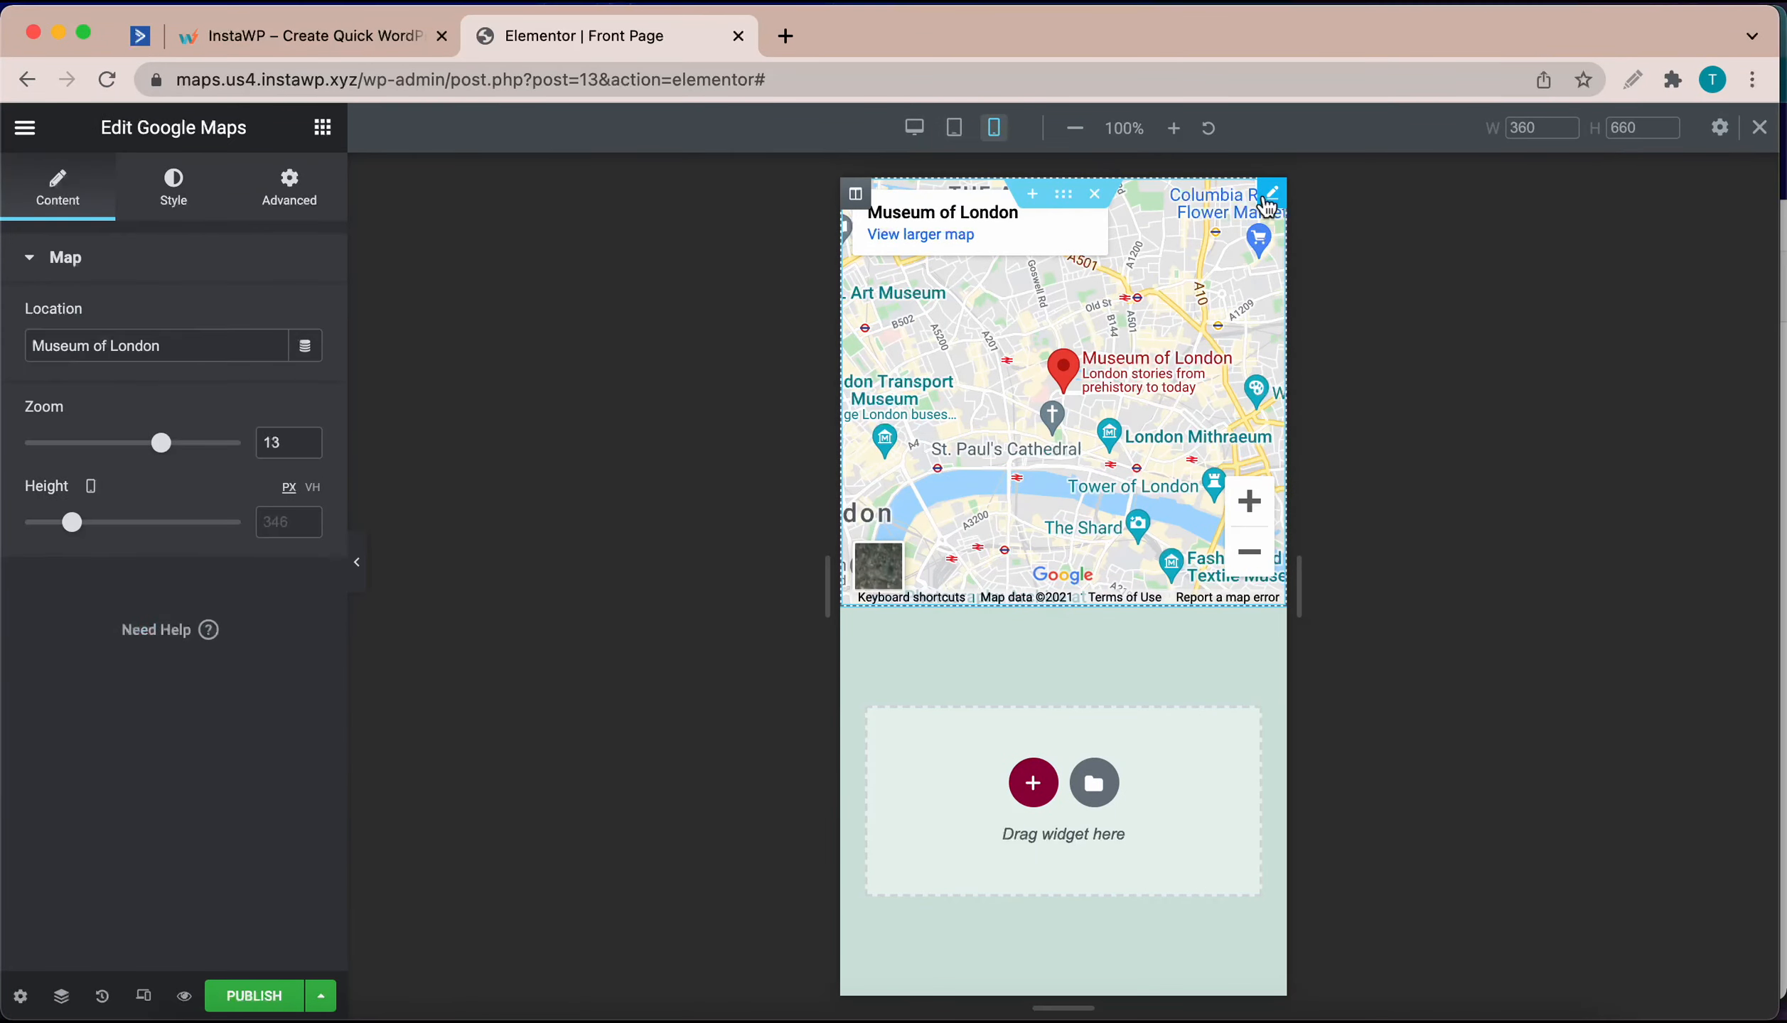
drag(84, 533, 103, 533)
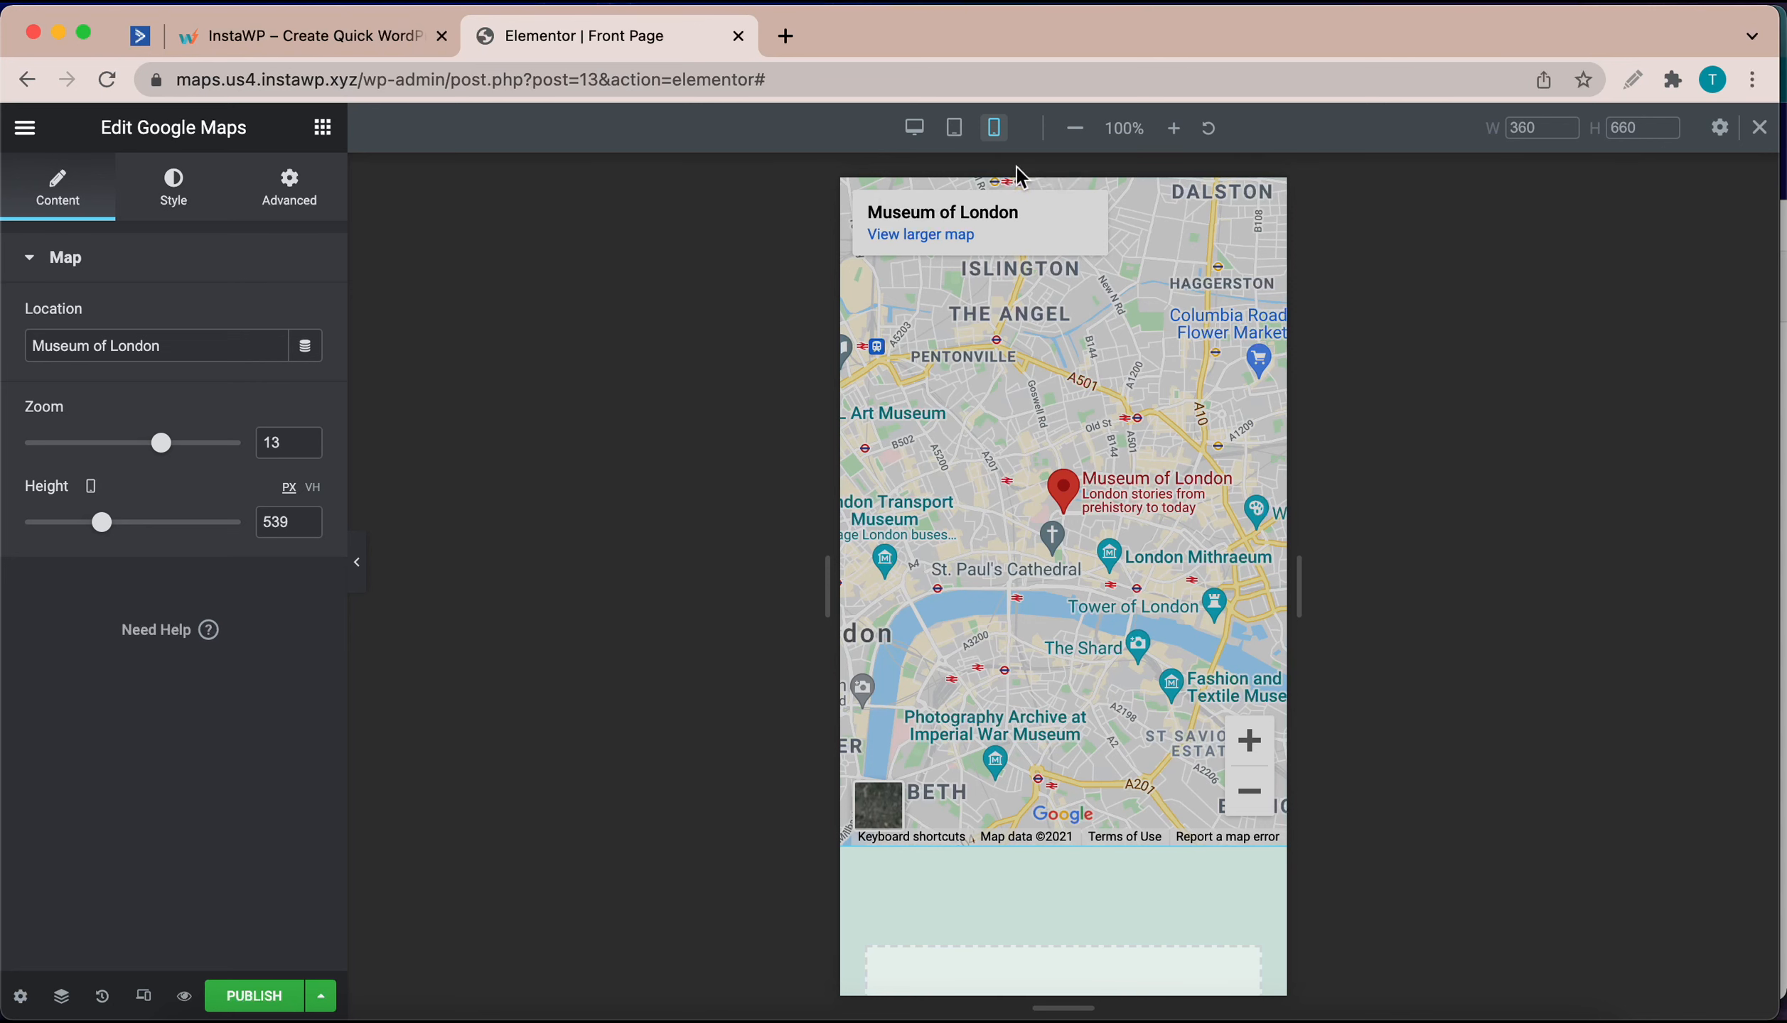
- Check the map in the tablet view, publish the page and open the live page
click(954, 128)
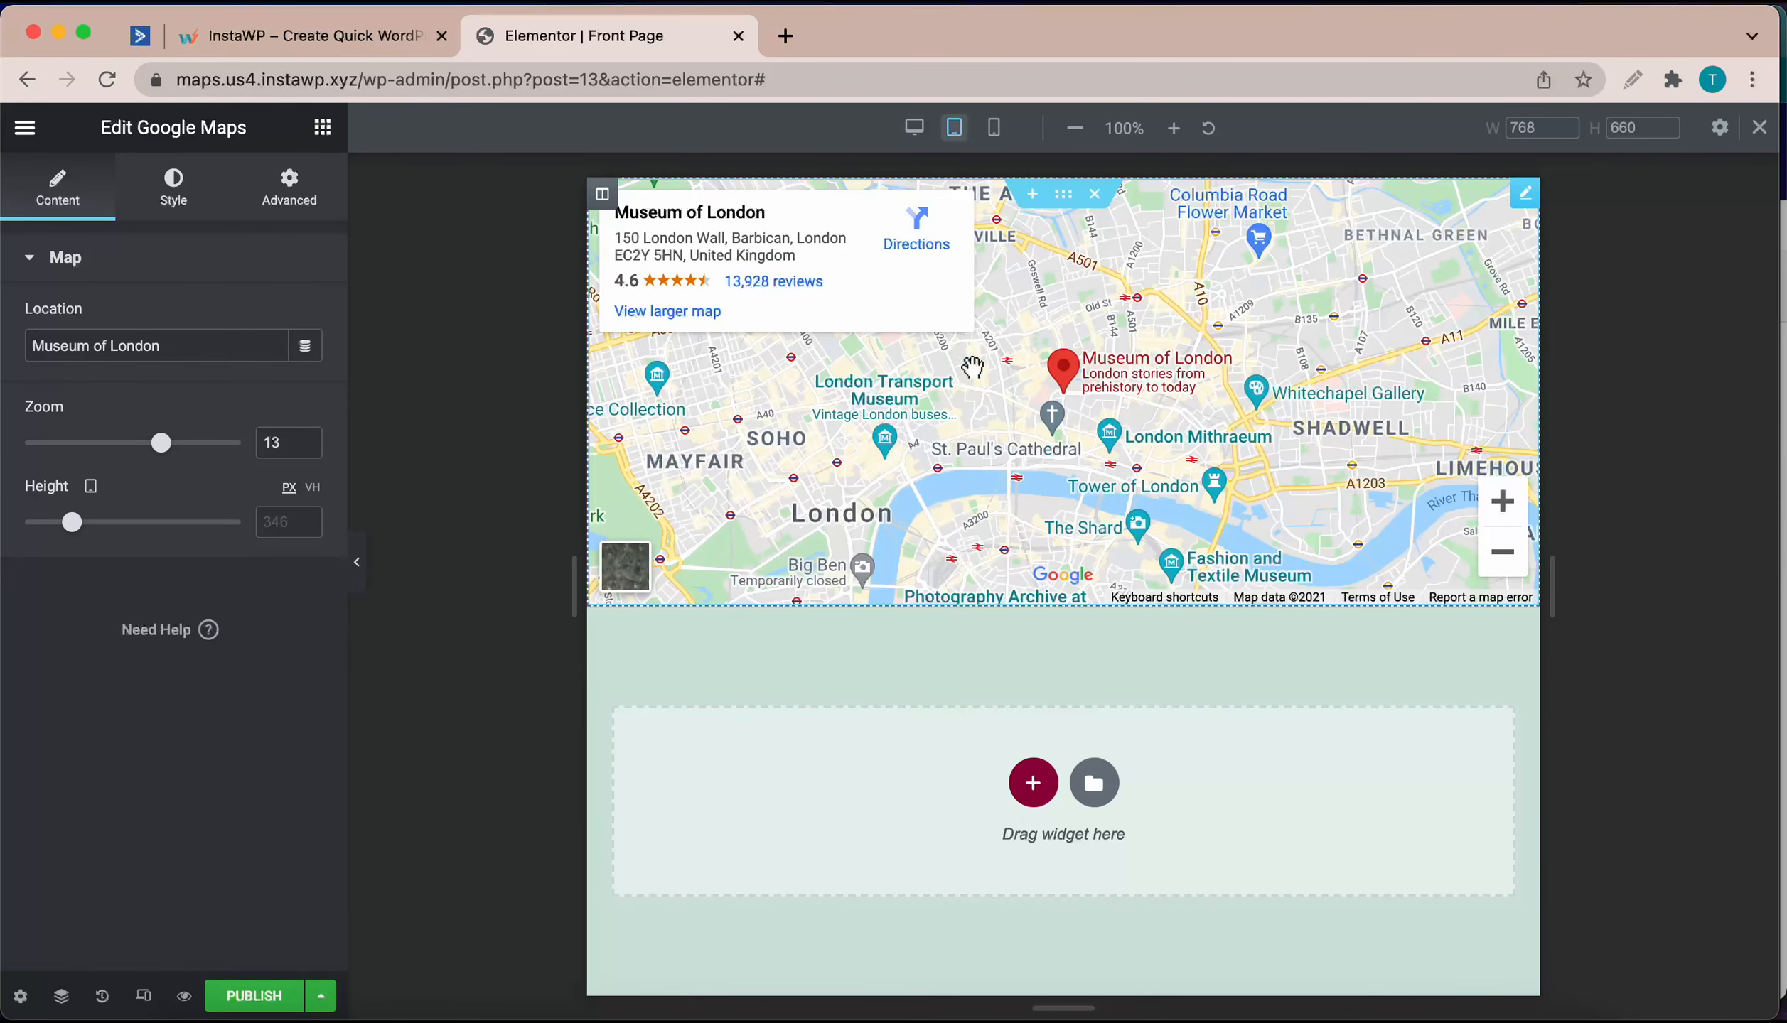
scroll(956, 463, down, 2)
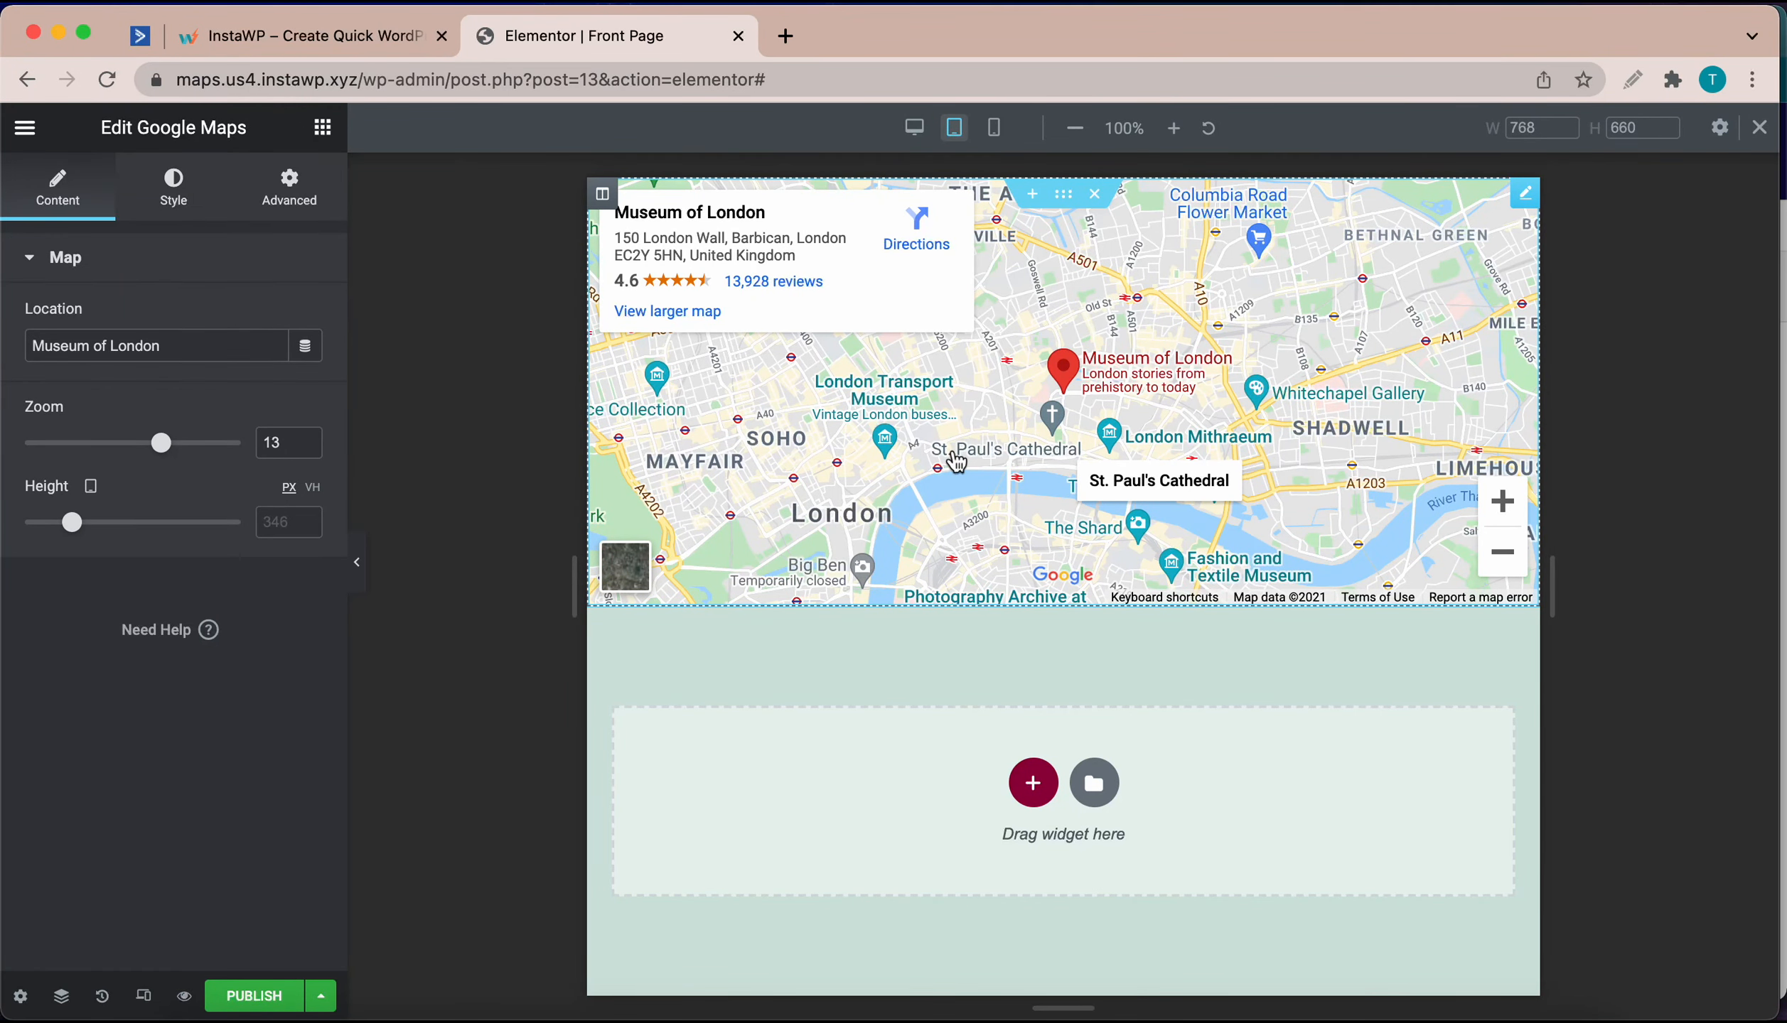
click(275, 990)
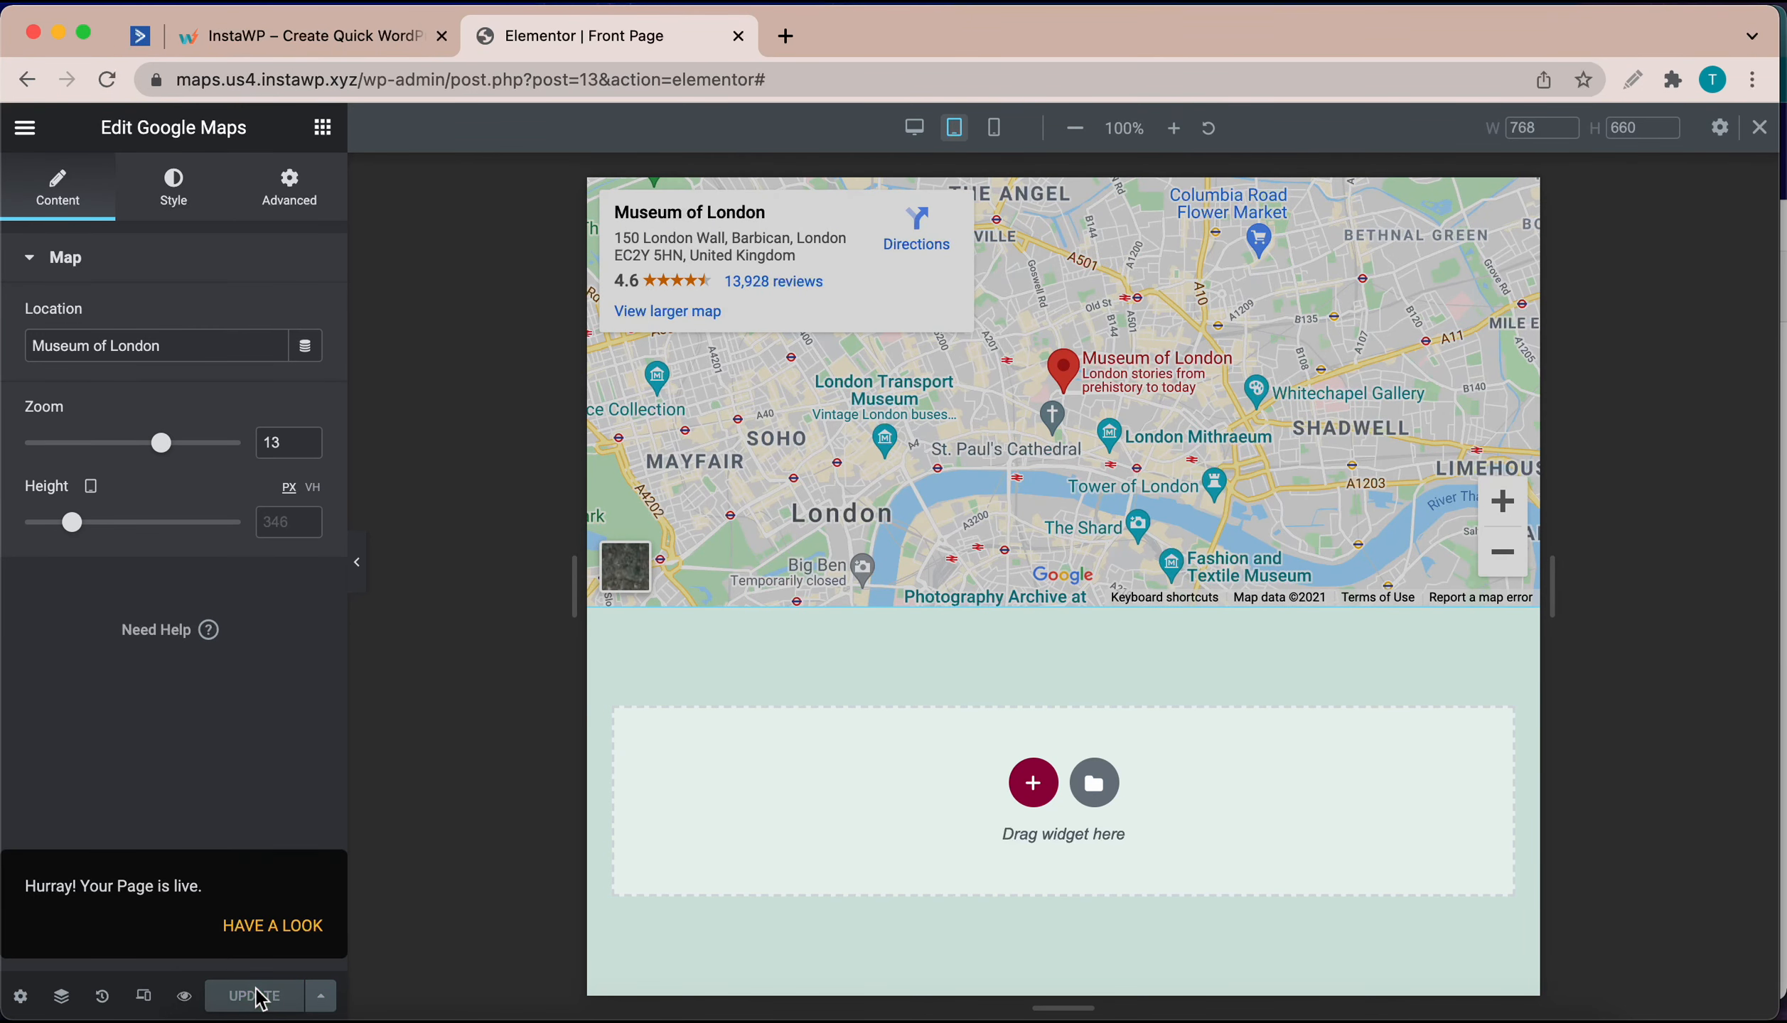
click(284, 928)
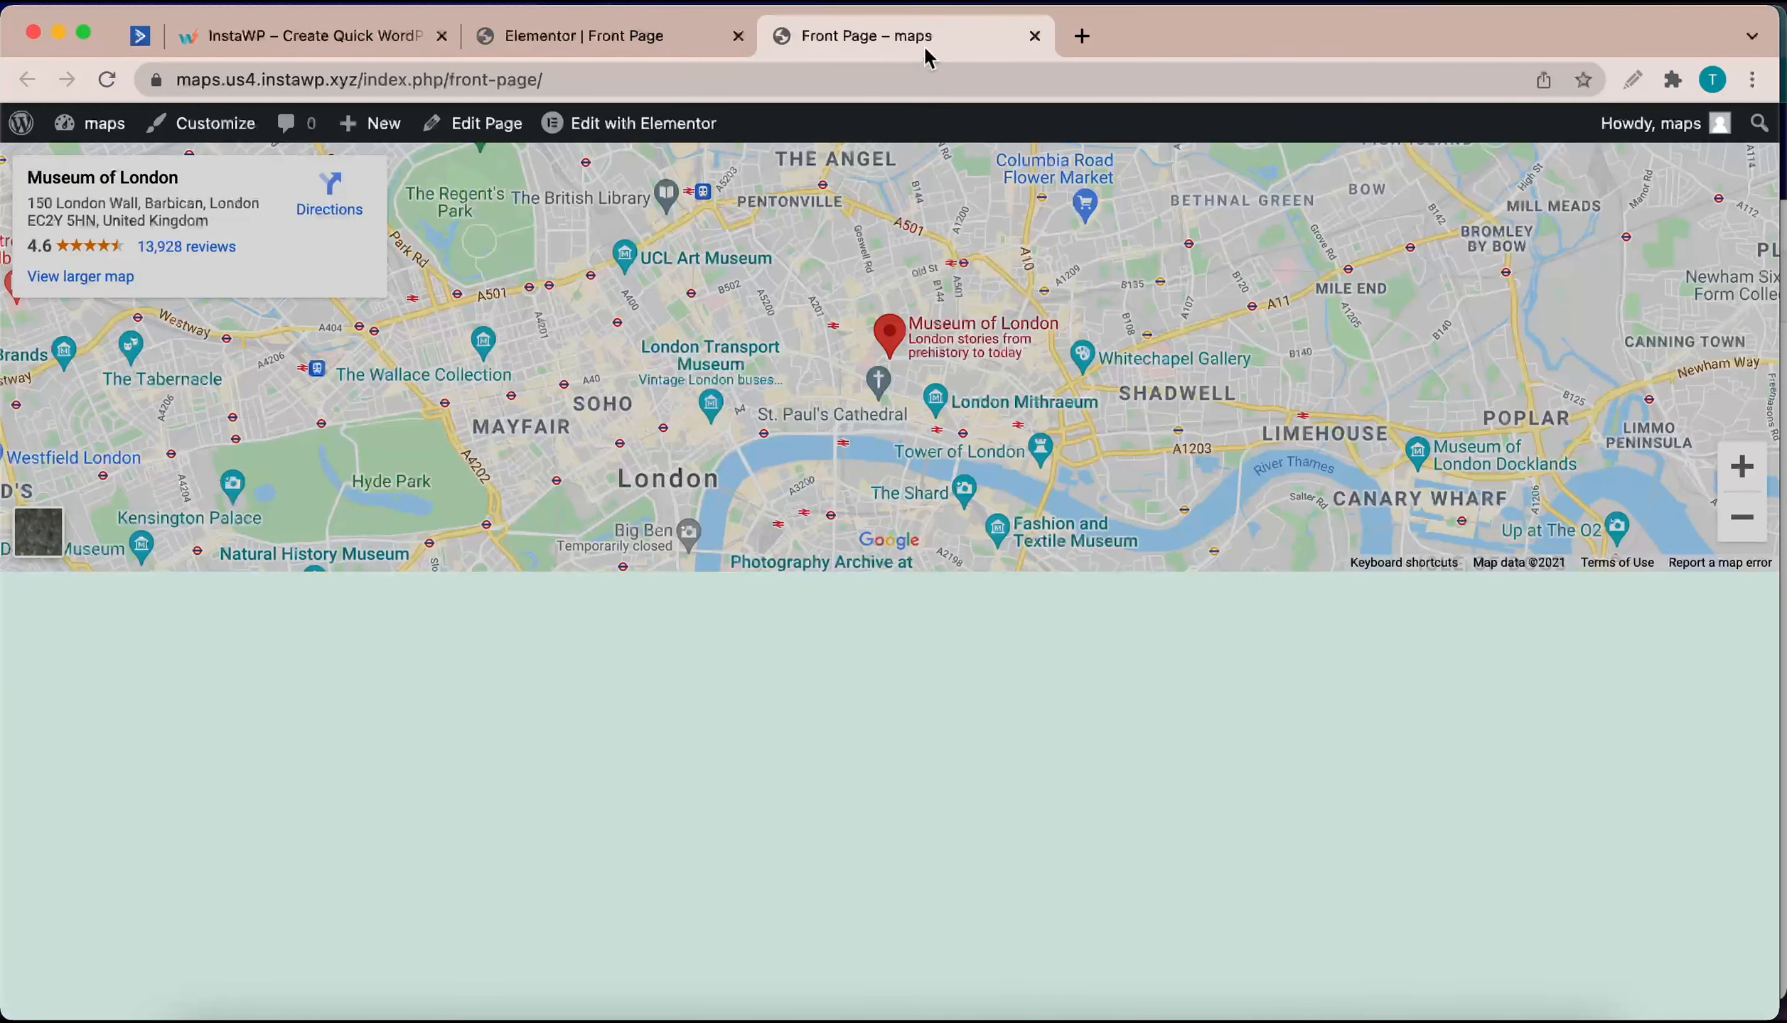
- Move the live page into its own window and narrow it to phone width to check the map's mobile height
drag(919, 37, 920, 266)
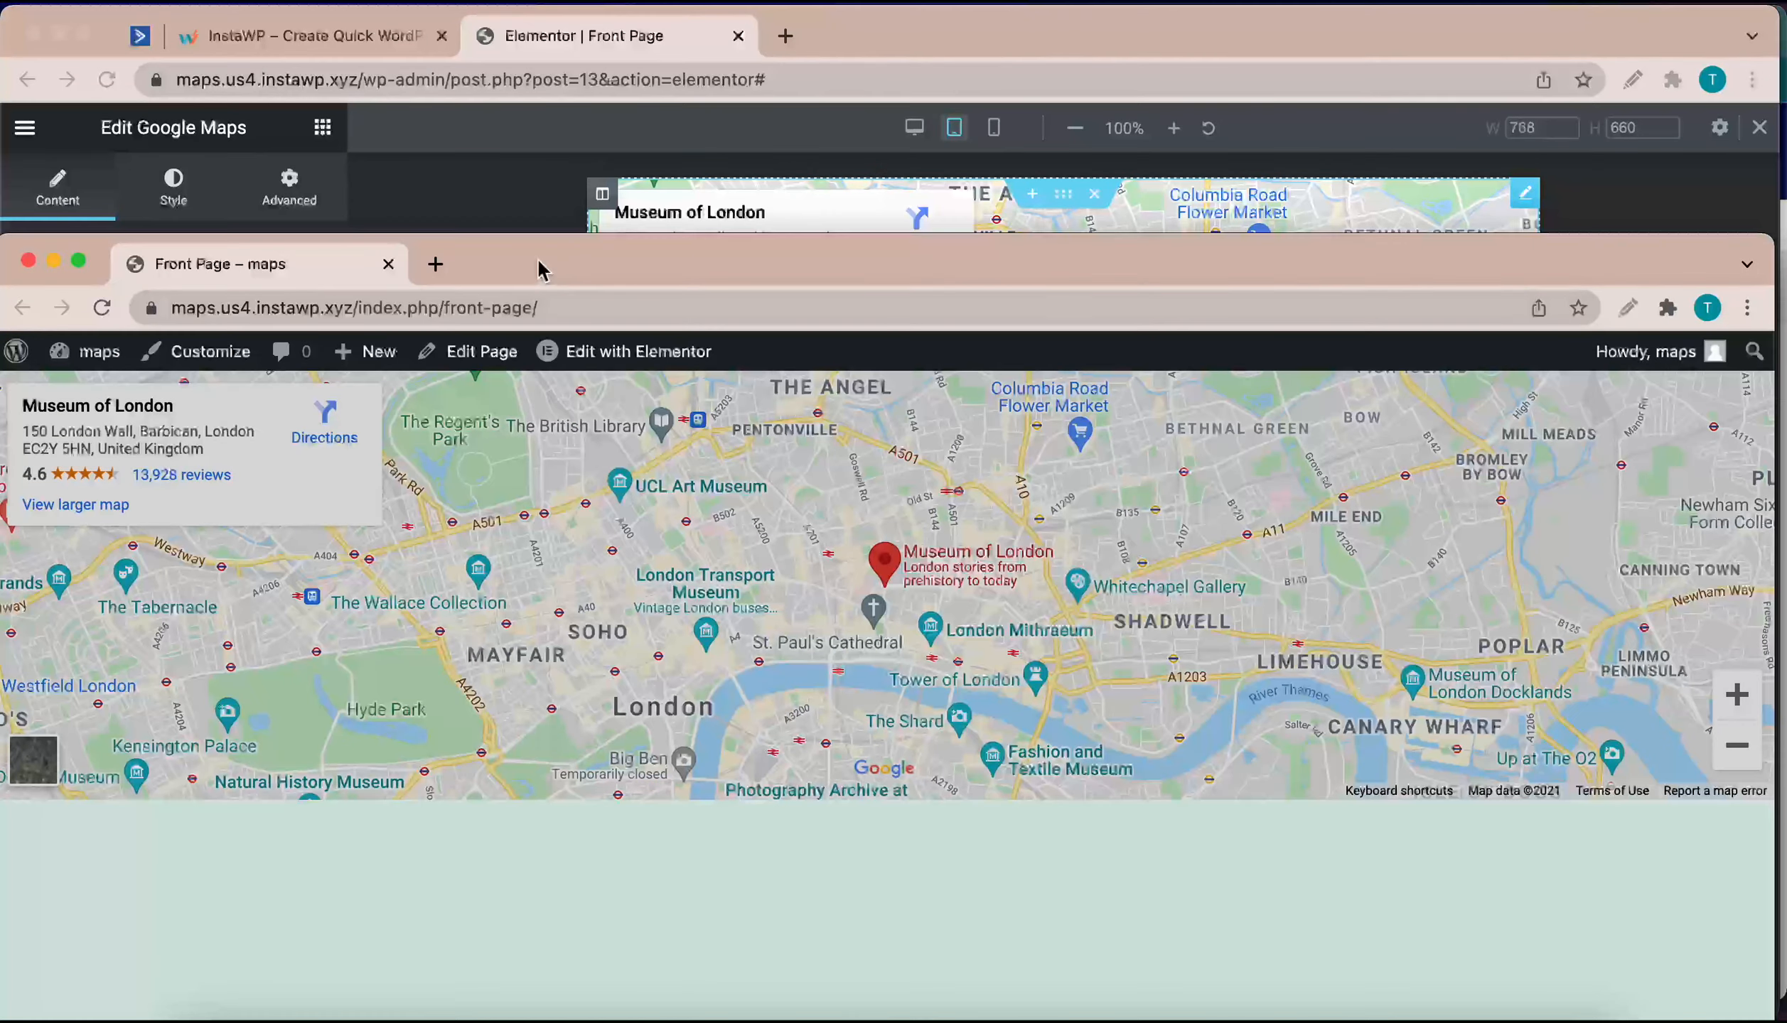
drag(543, 263, 686, 150)
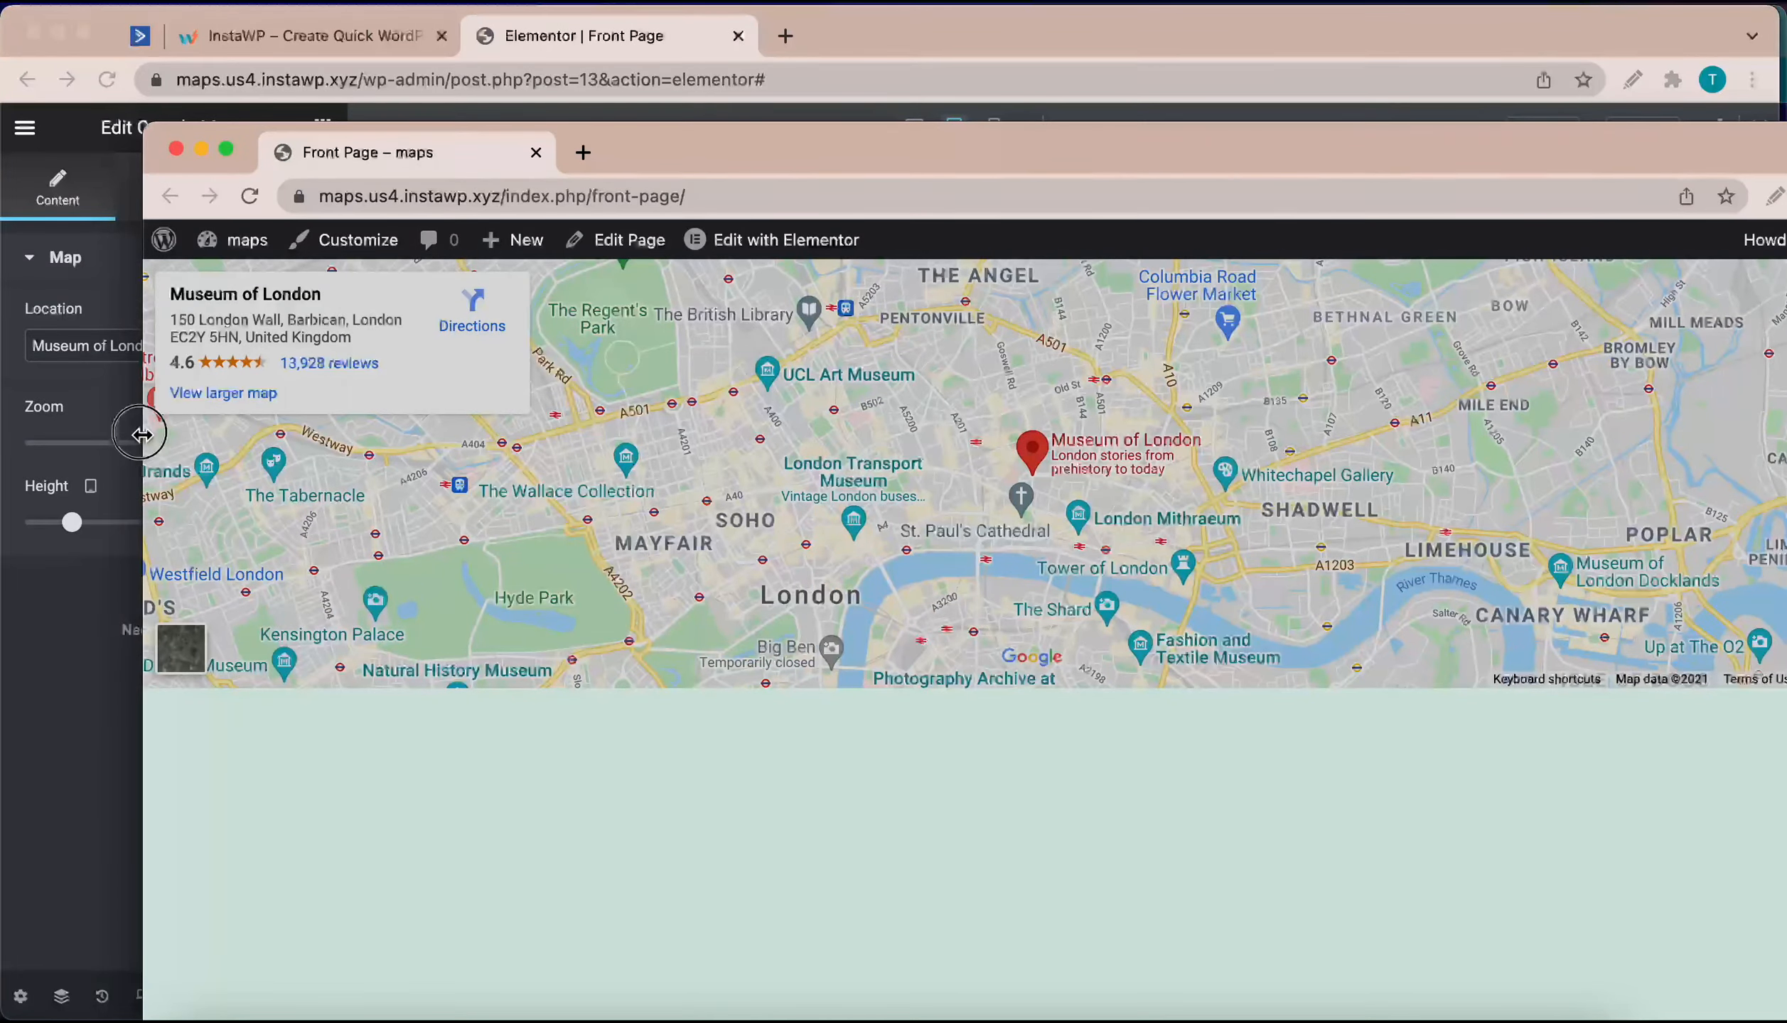
drag(141, 432, 1302, 522)
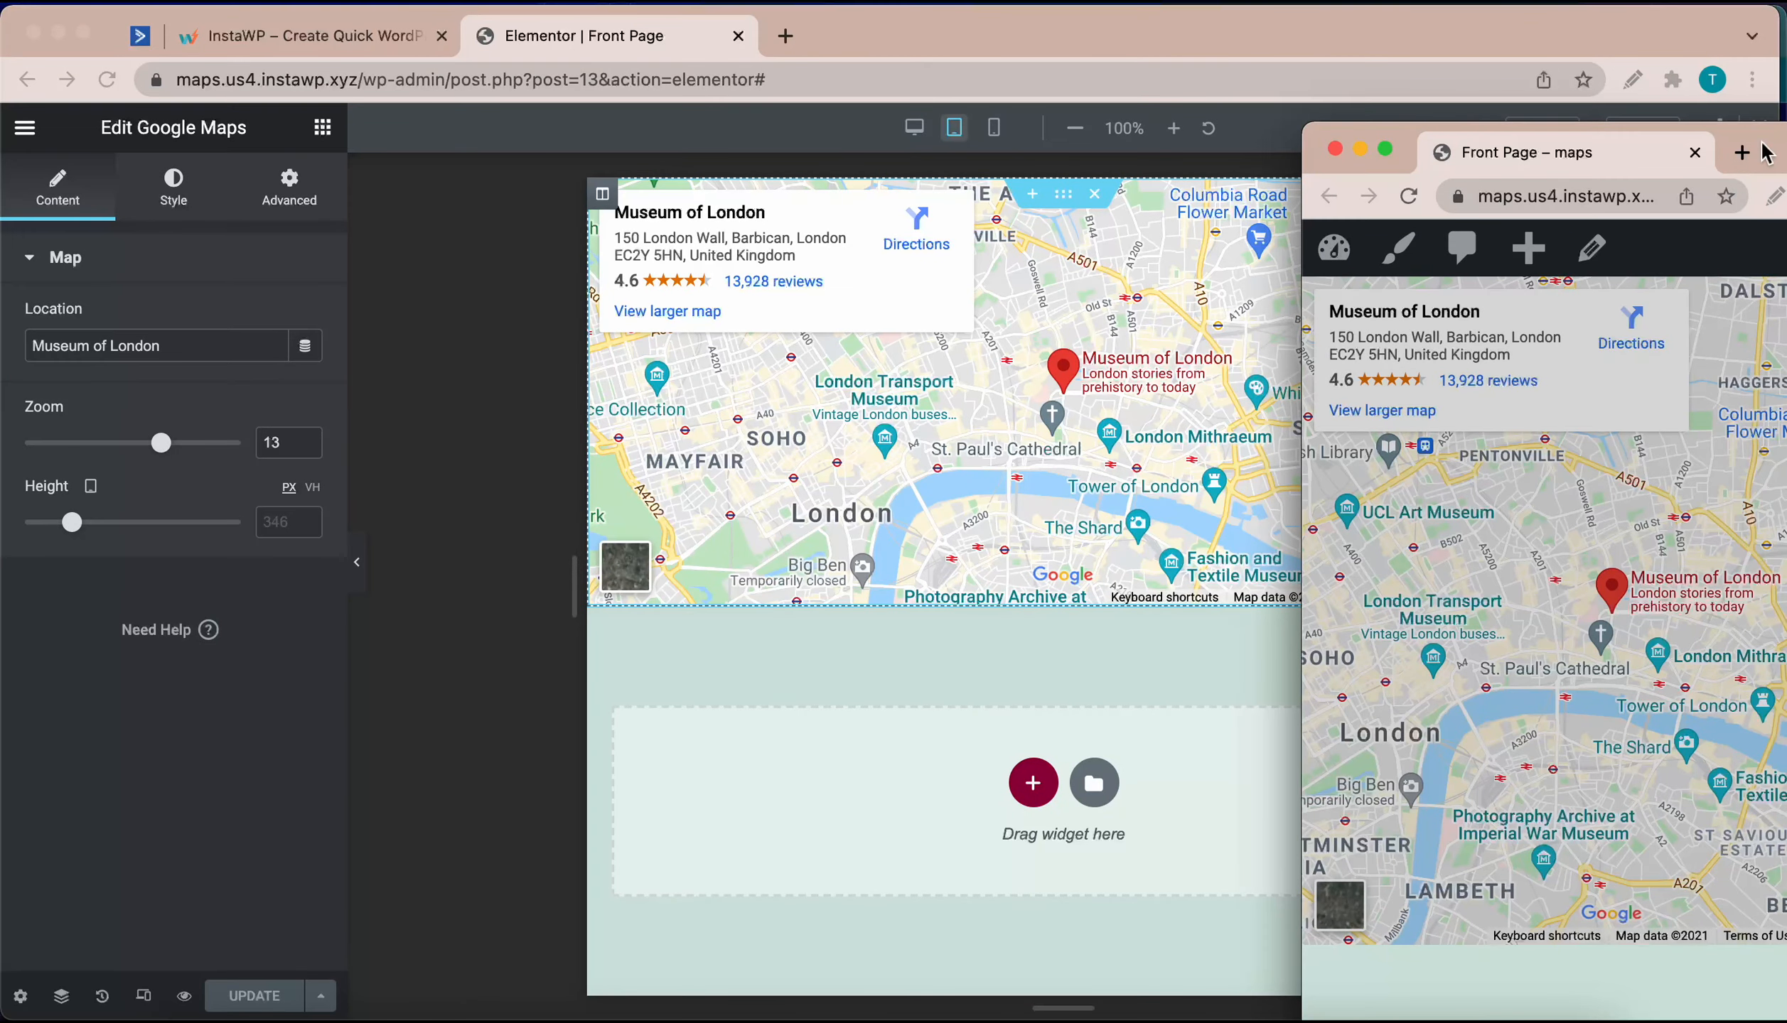
drag(1766, 153, 1245, 113)
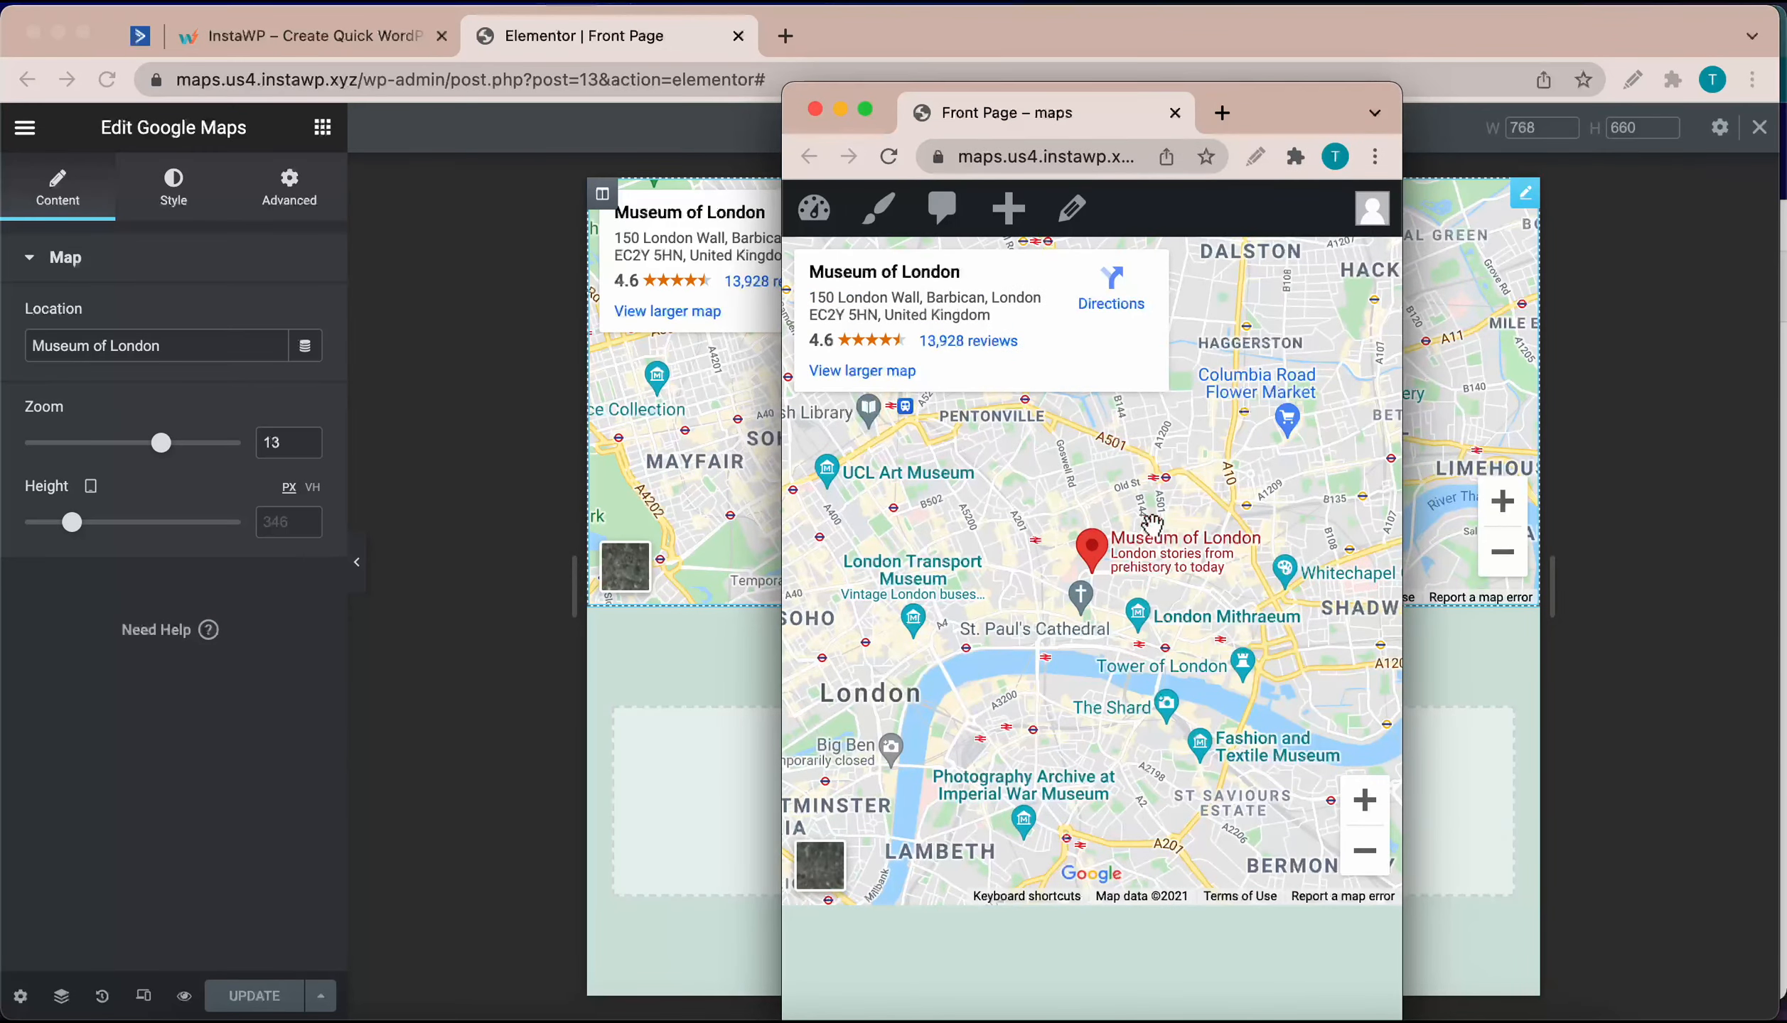